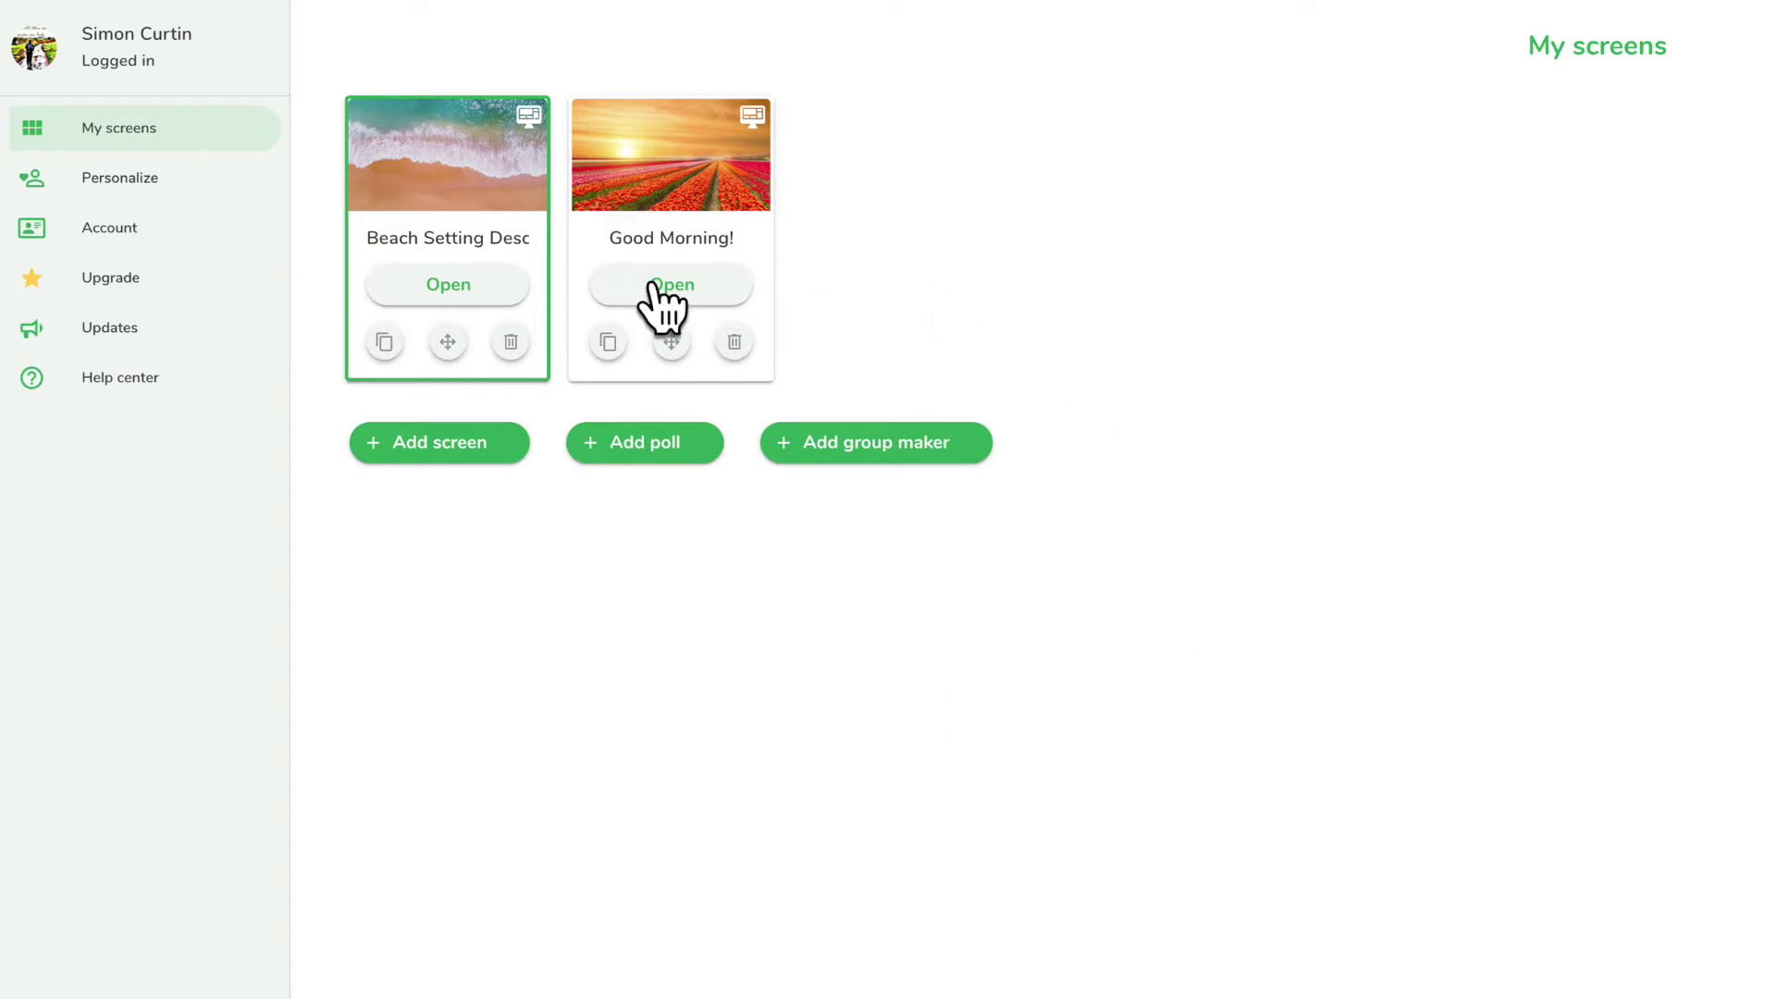
Step: Open the "Good Morning!" screen and resize the red calendar widget to a slightly wider, shorter shape
left_click(712, 300)
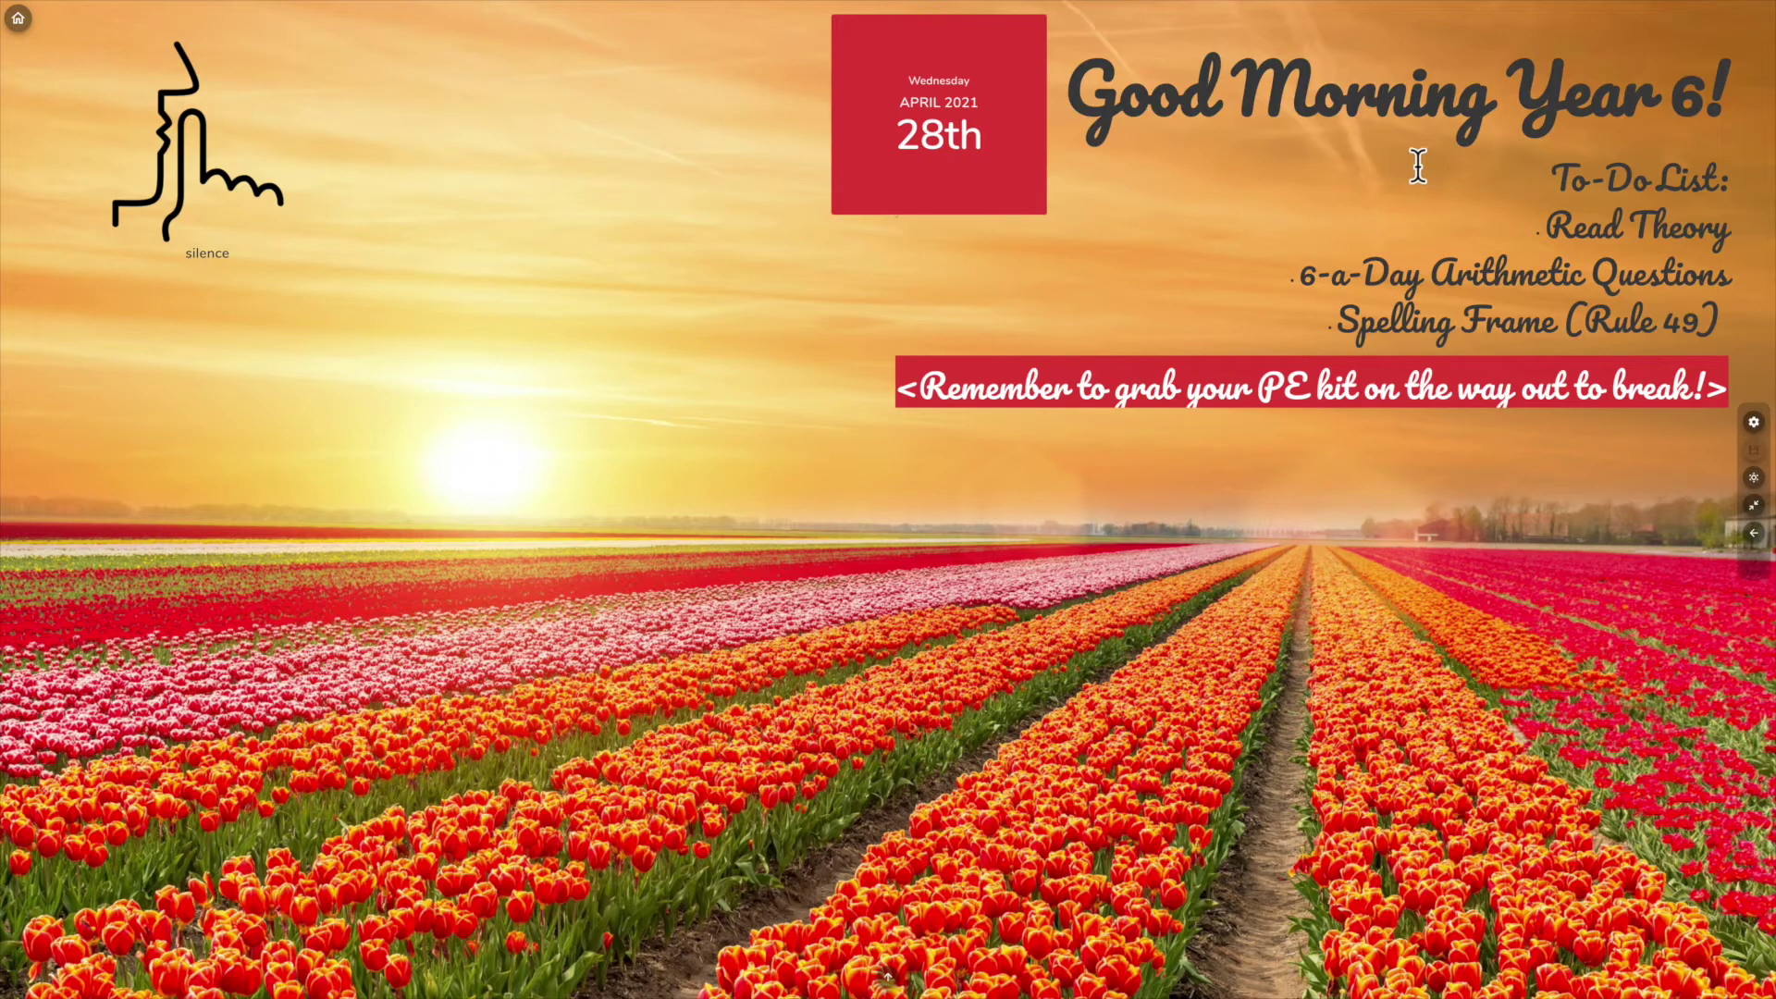
left_click(996, 139)
left_click_drag(818, 233, 999, 181)
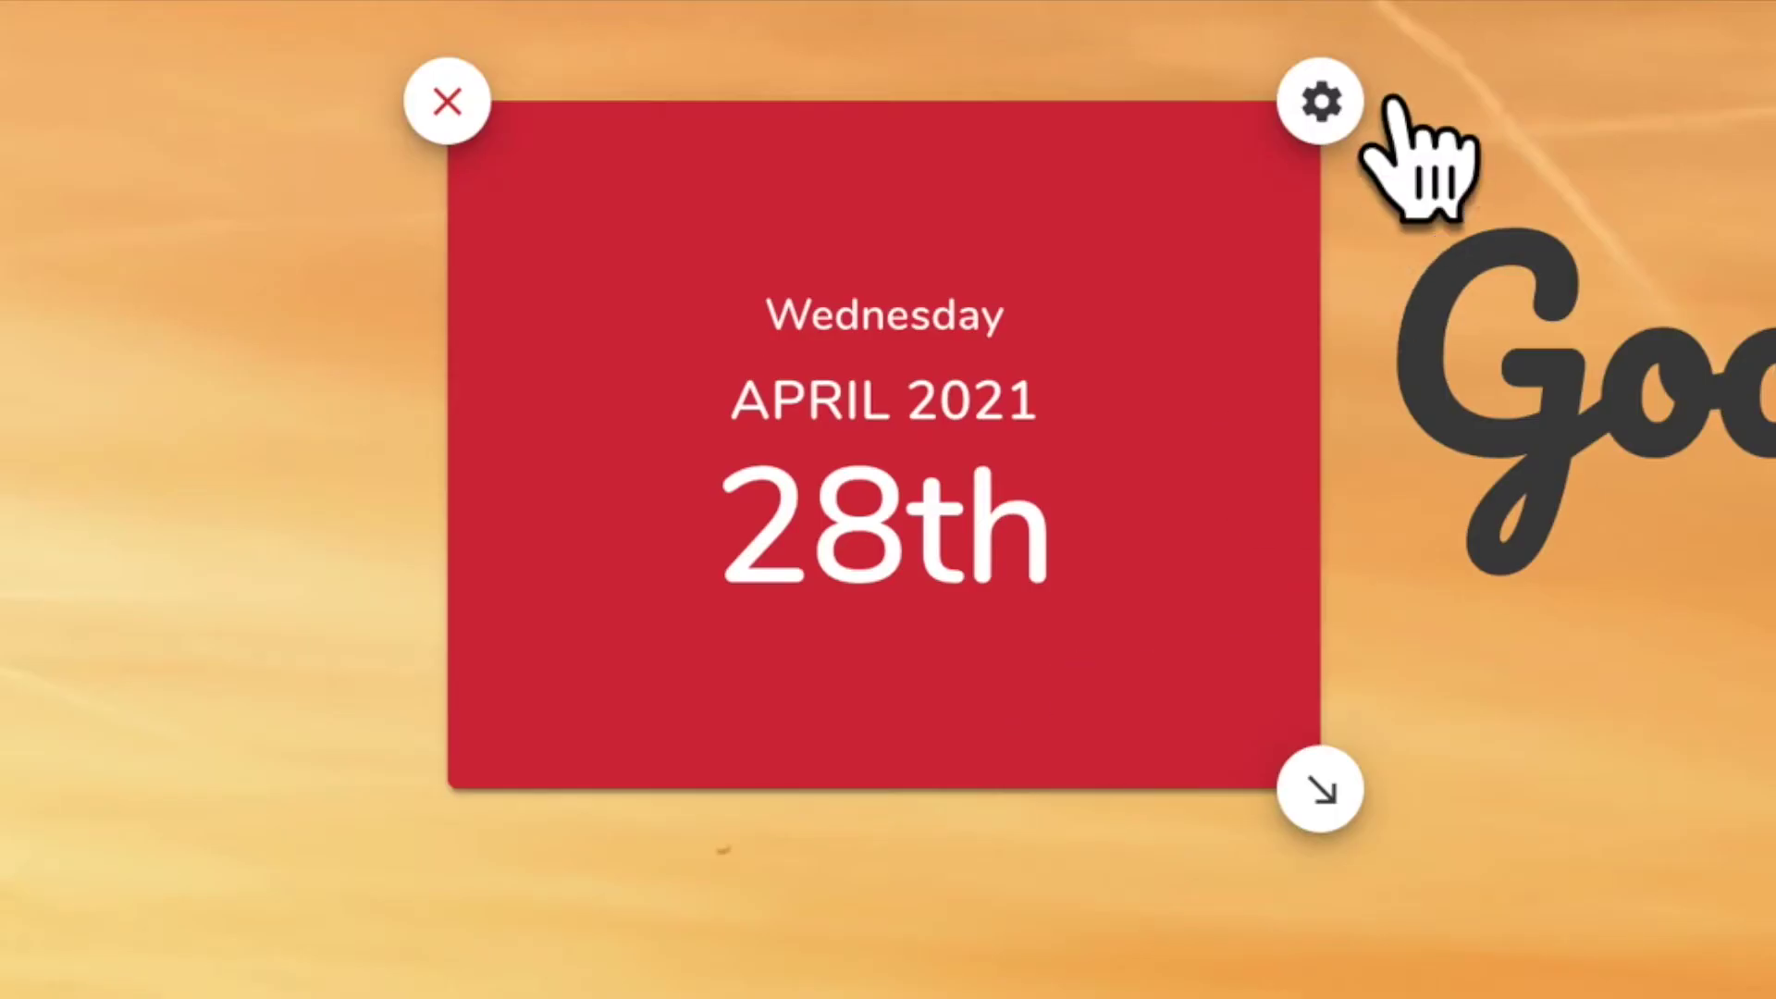
Step: Try a green background colour on the calendar widget and set it back to red
left_click(1321, 102)
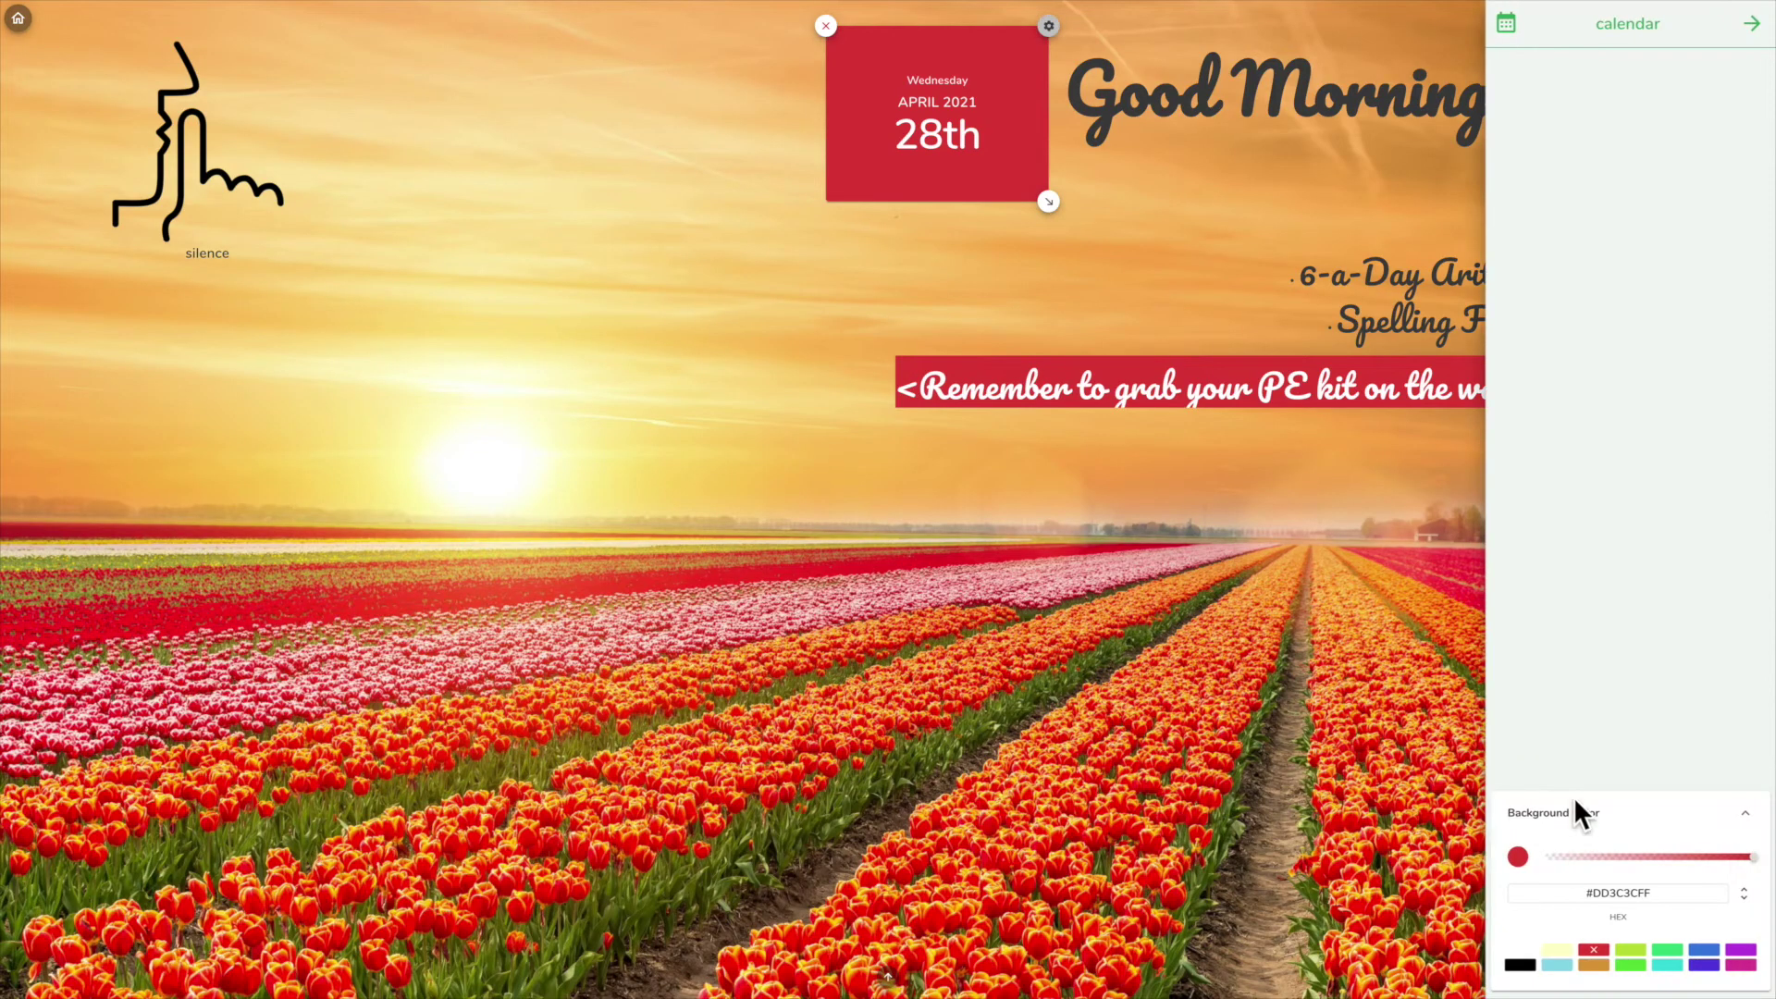
left_click(1633, 956)
left_click(1666, 953)
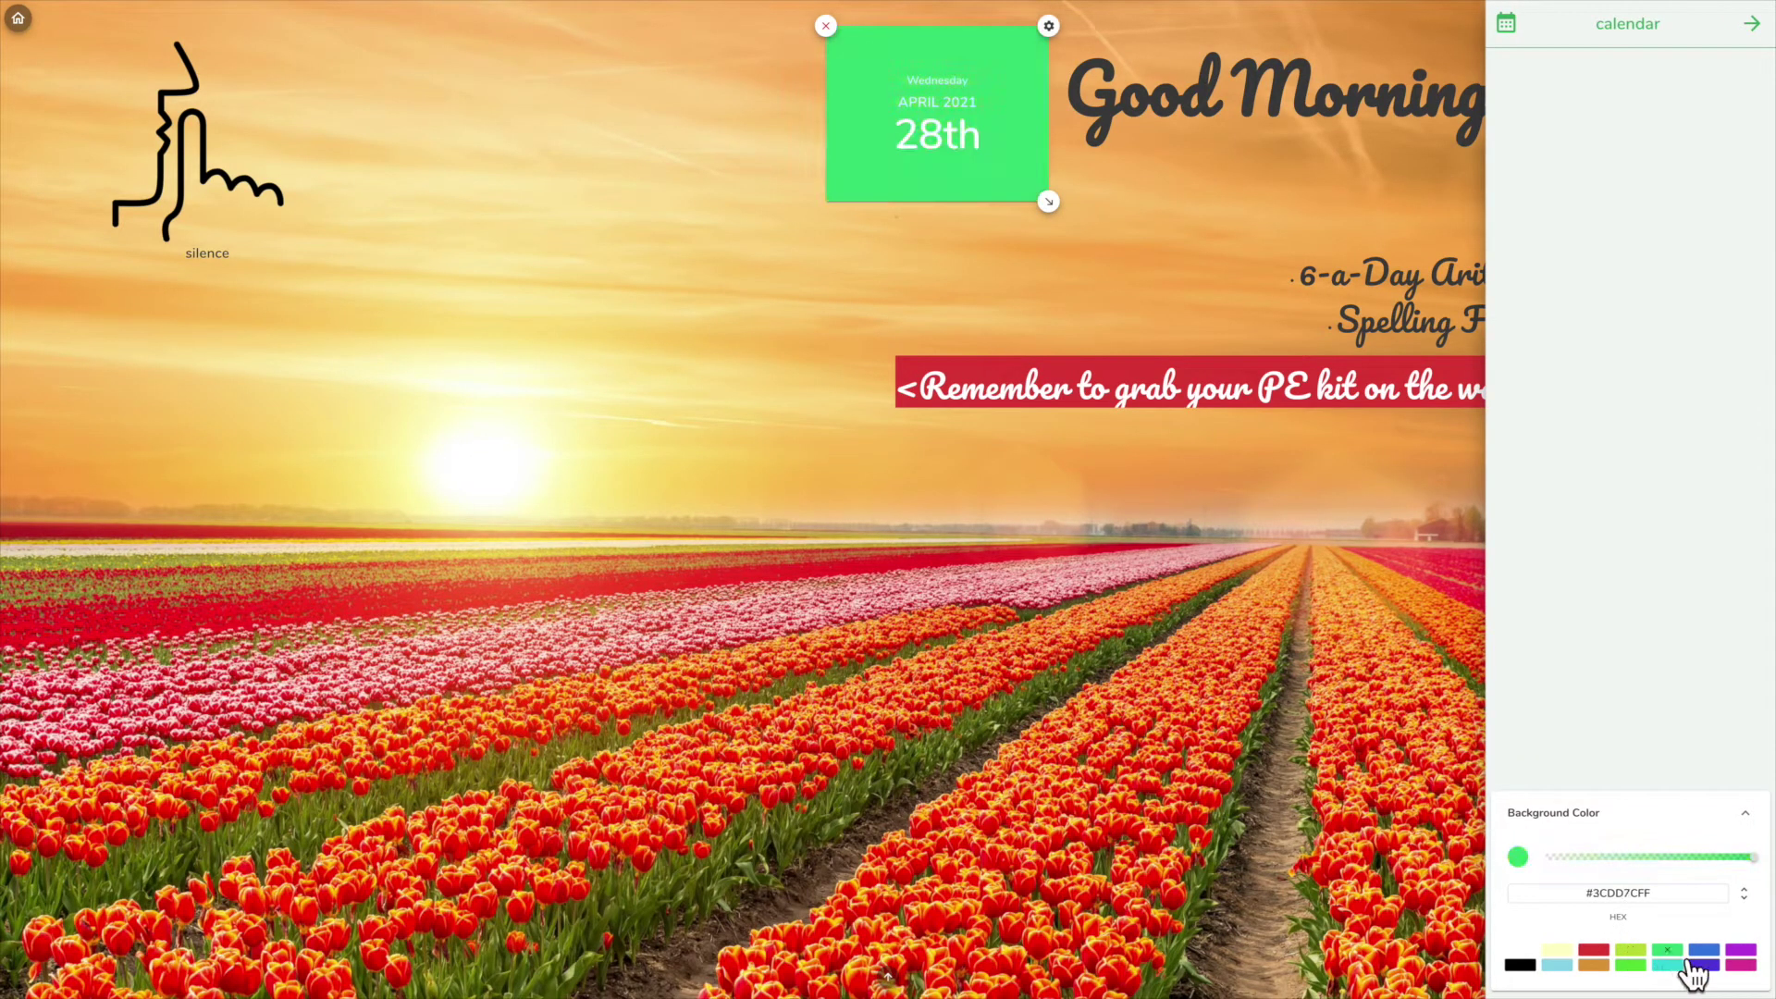
left_click(1594, 951)
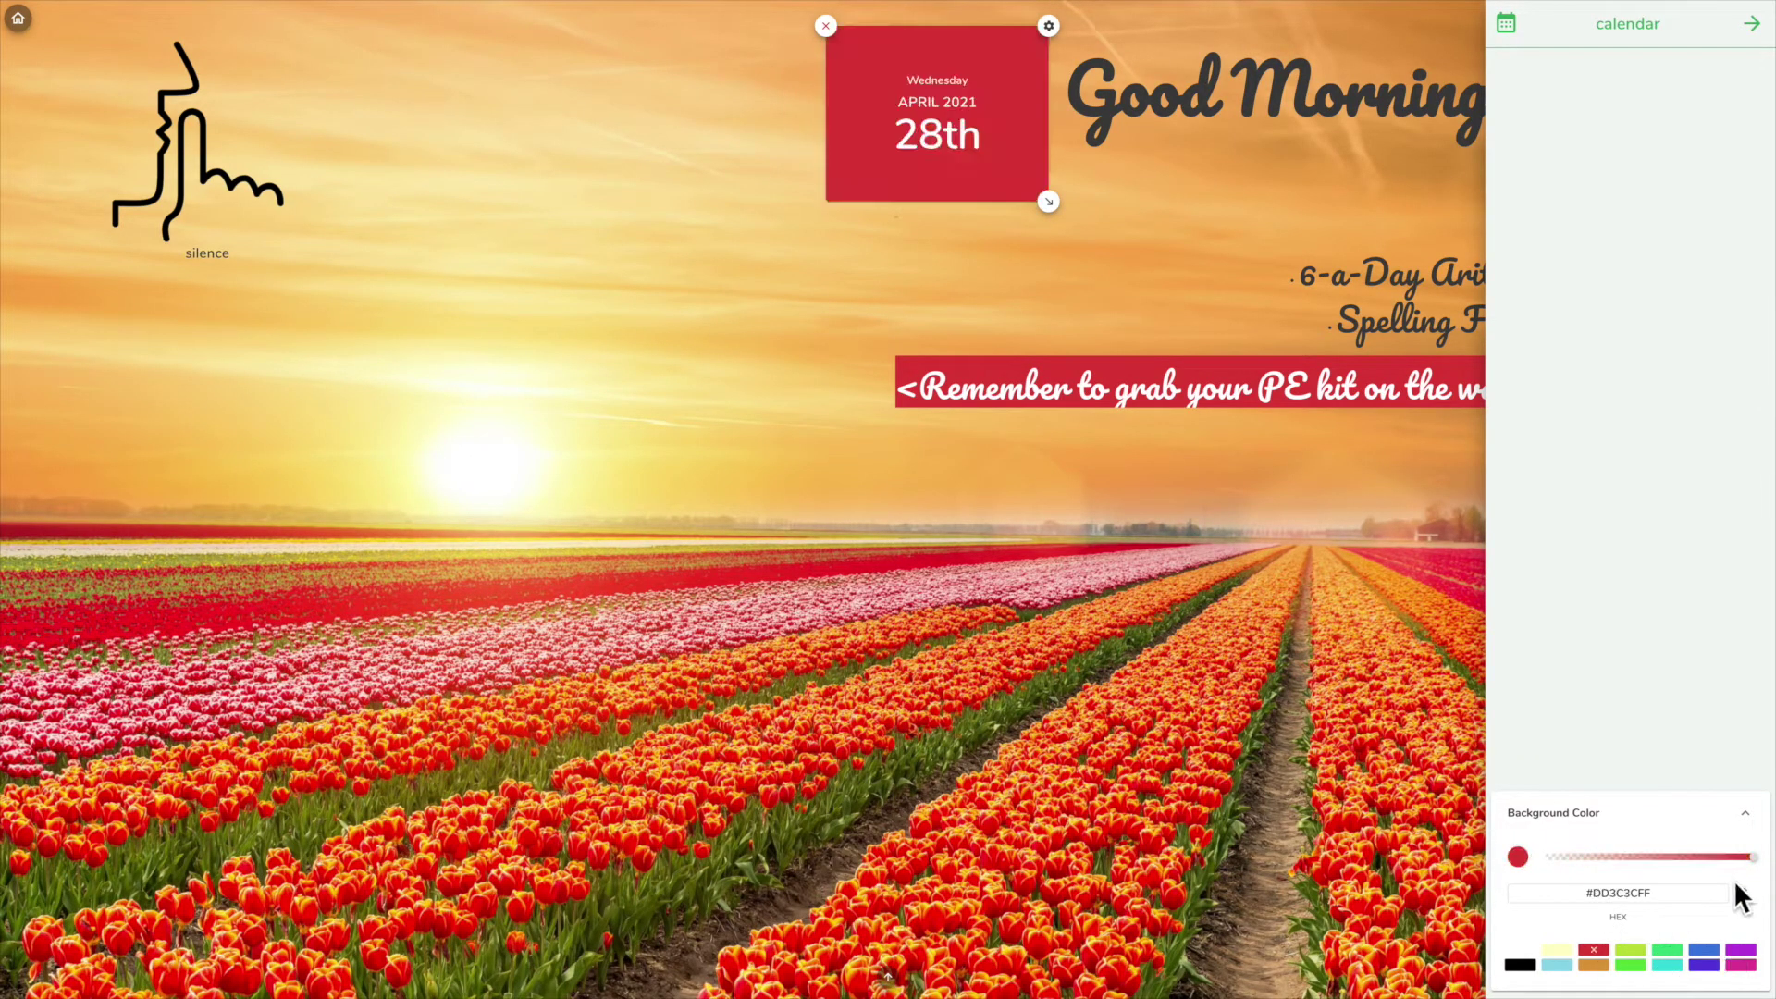
Step: Try fading the calendar's red background to transparent, restore it to full opacity (#DD3C3CFF) and close its settings
left_click_drag(1751, 853, 1717, 851)
left_click_drag(1432, 409, 531, 468)
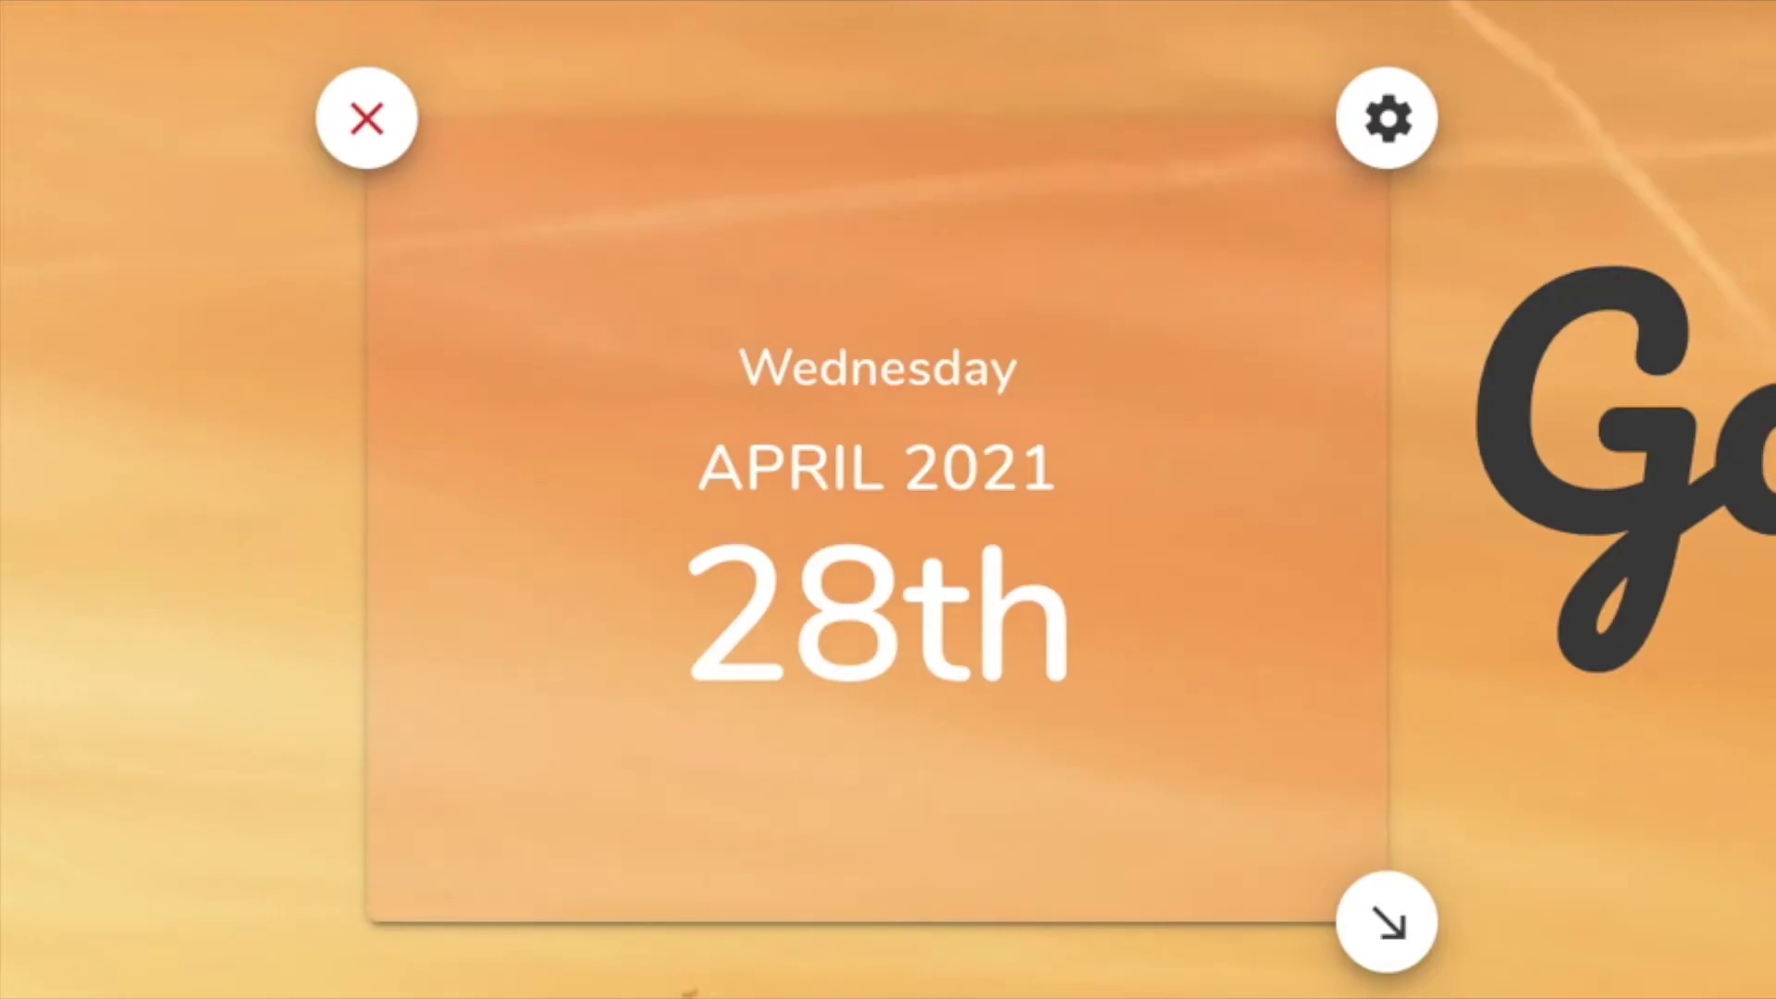
left_click_drag(1543, 857, 1751, 857)
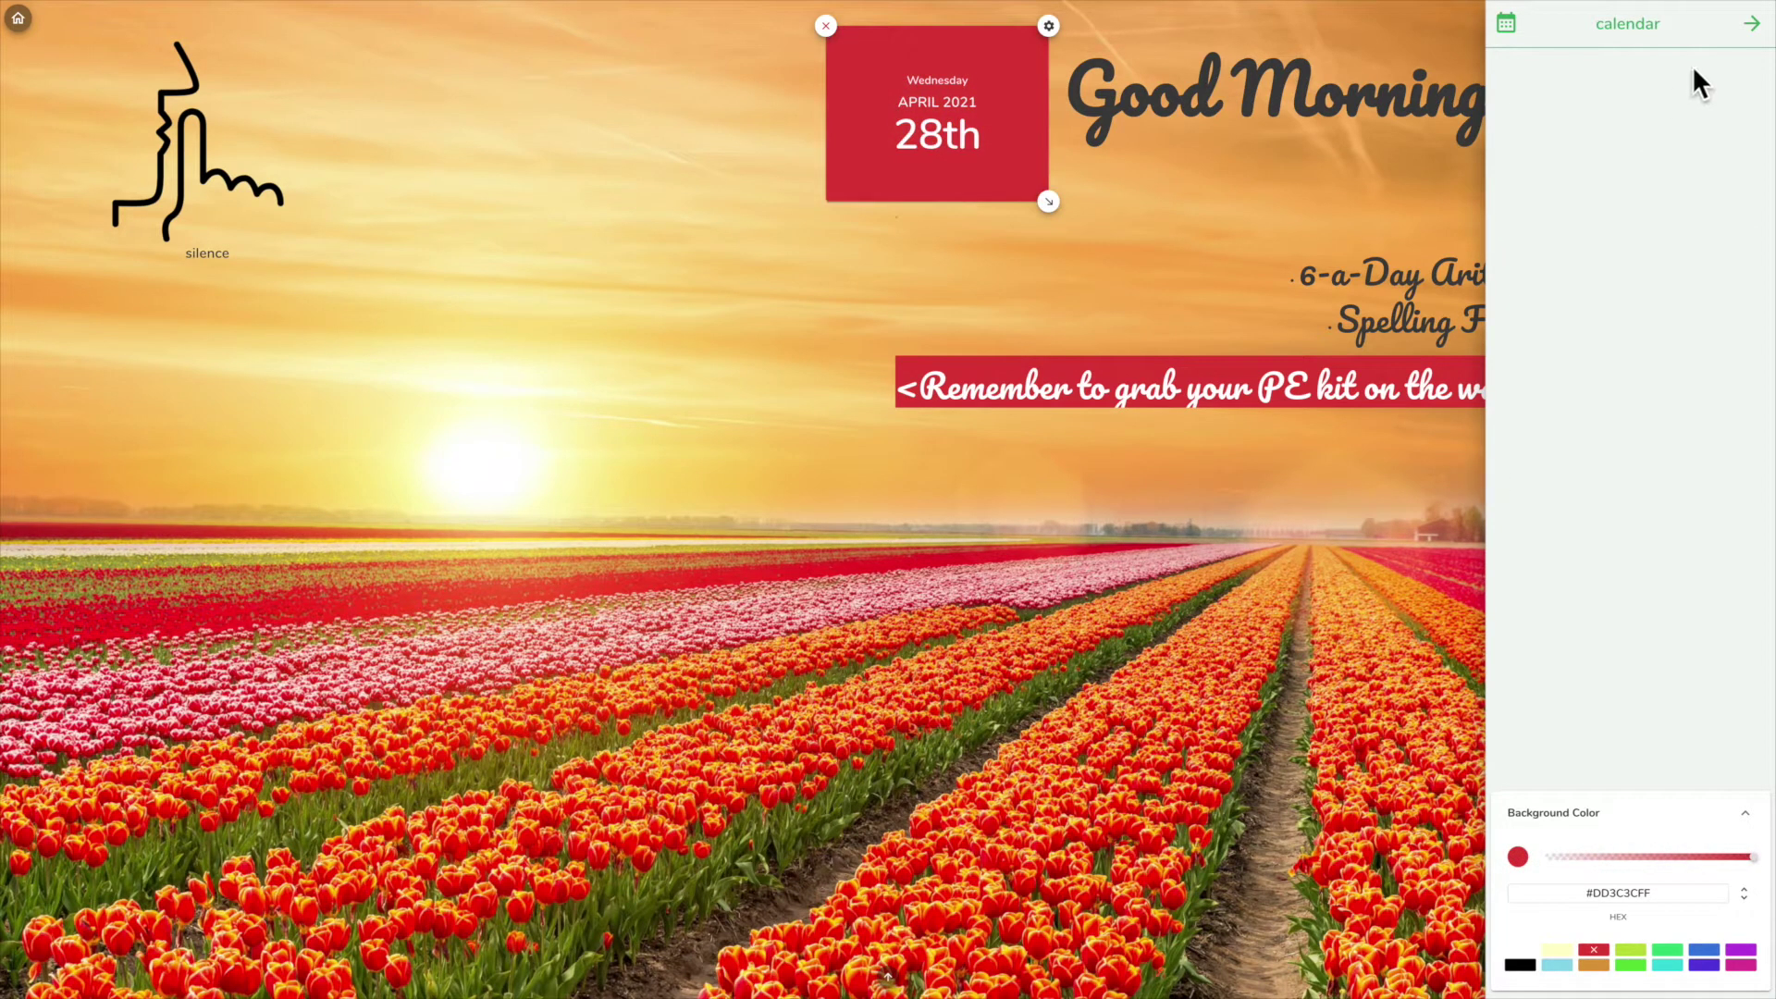
left_click(1751, 24)
left_click(1237, 602)
Step: Try the work symbol's other modes, including whisper, return it to silence and remove the widget from the screen
left_click(196, 171)
left_click(57, 253)
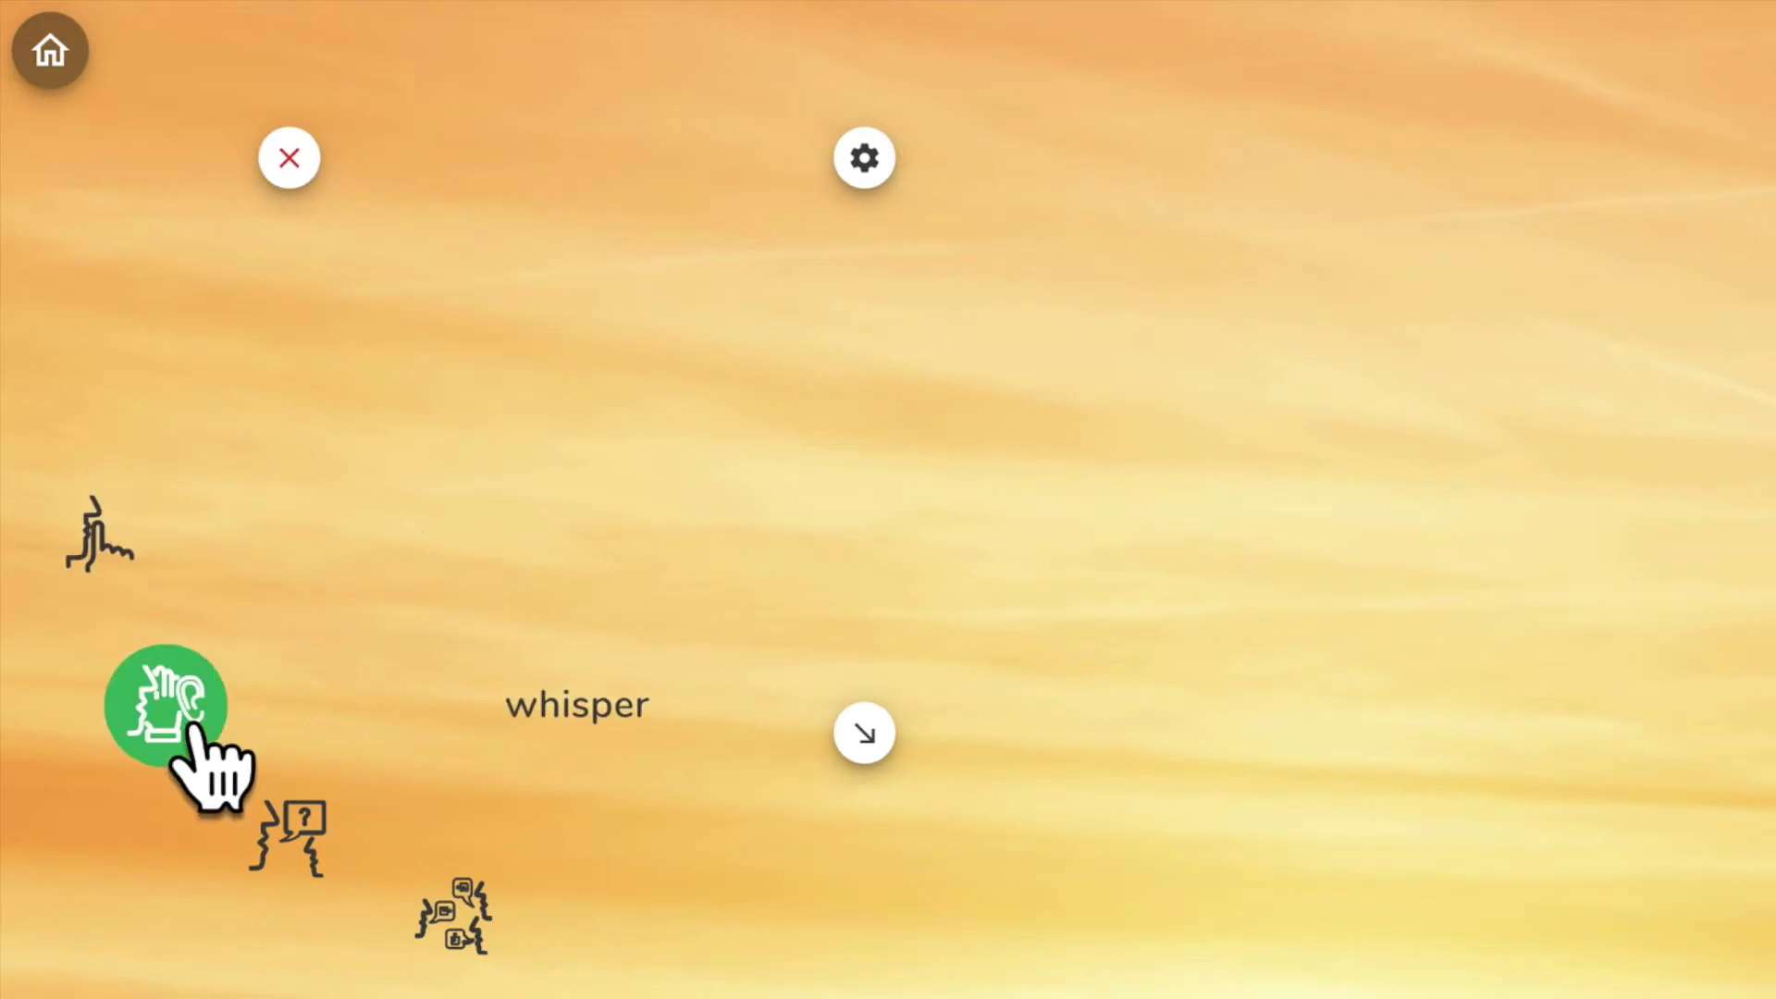
left_click(277, 826)
left_click(98, 548)
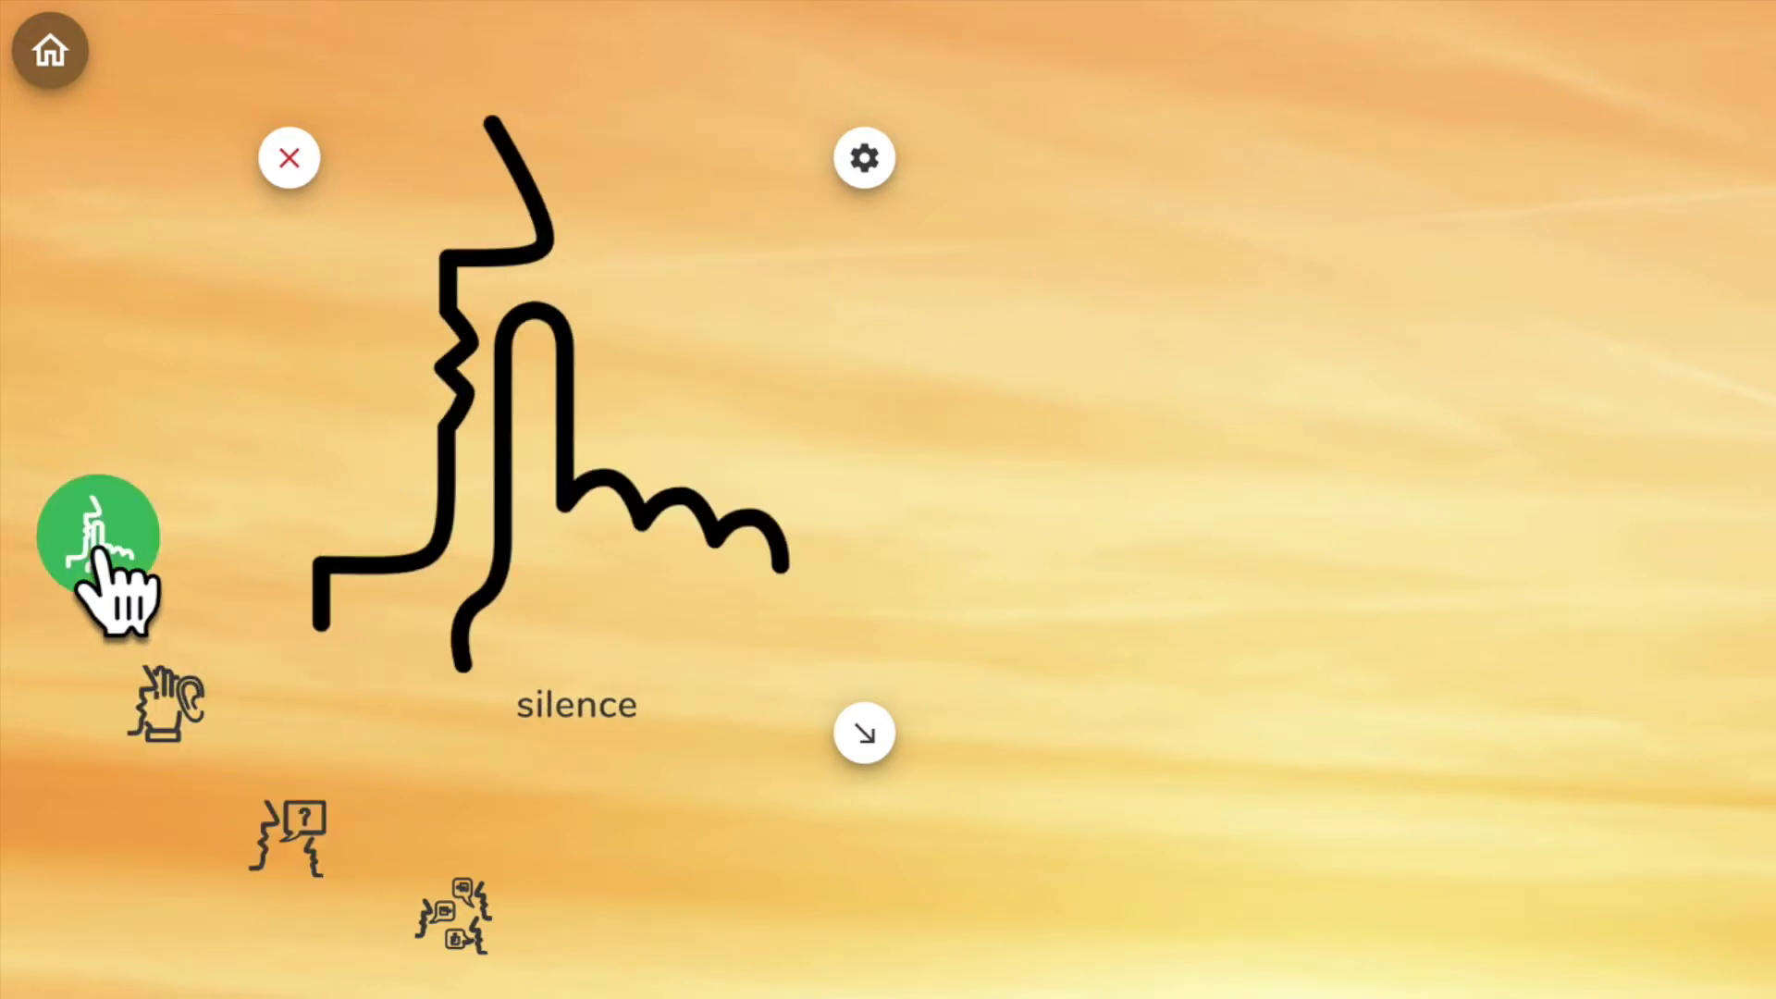
left_click(292, 163)
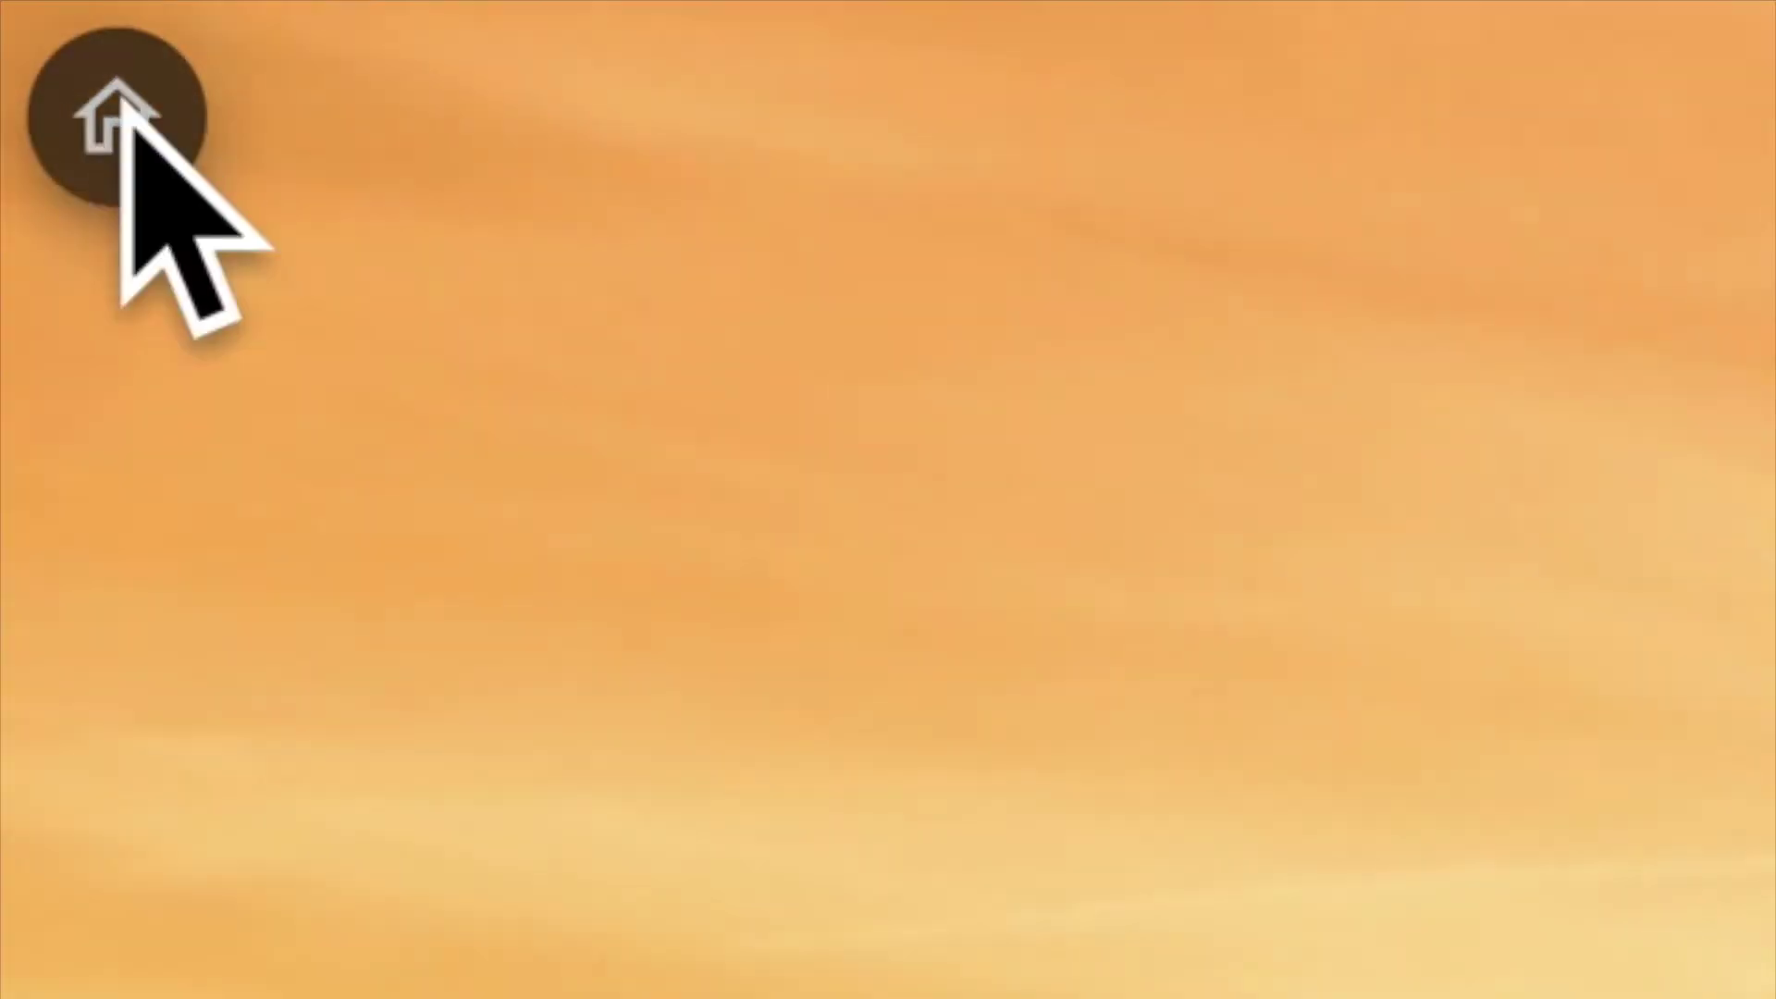
Step: Open the beach setting screen and shift its Helpful Vocabulary text box up and left, making it narrower
left_click(118, 111)
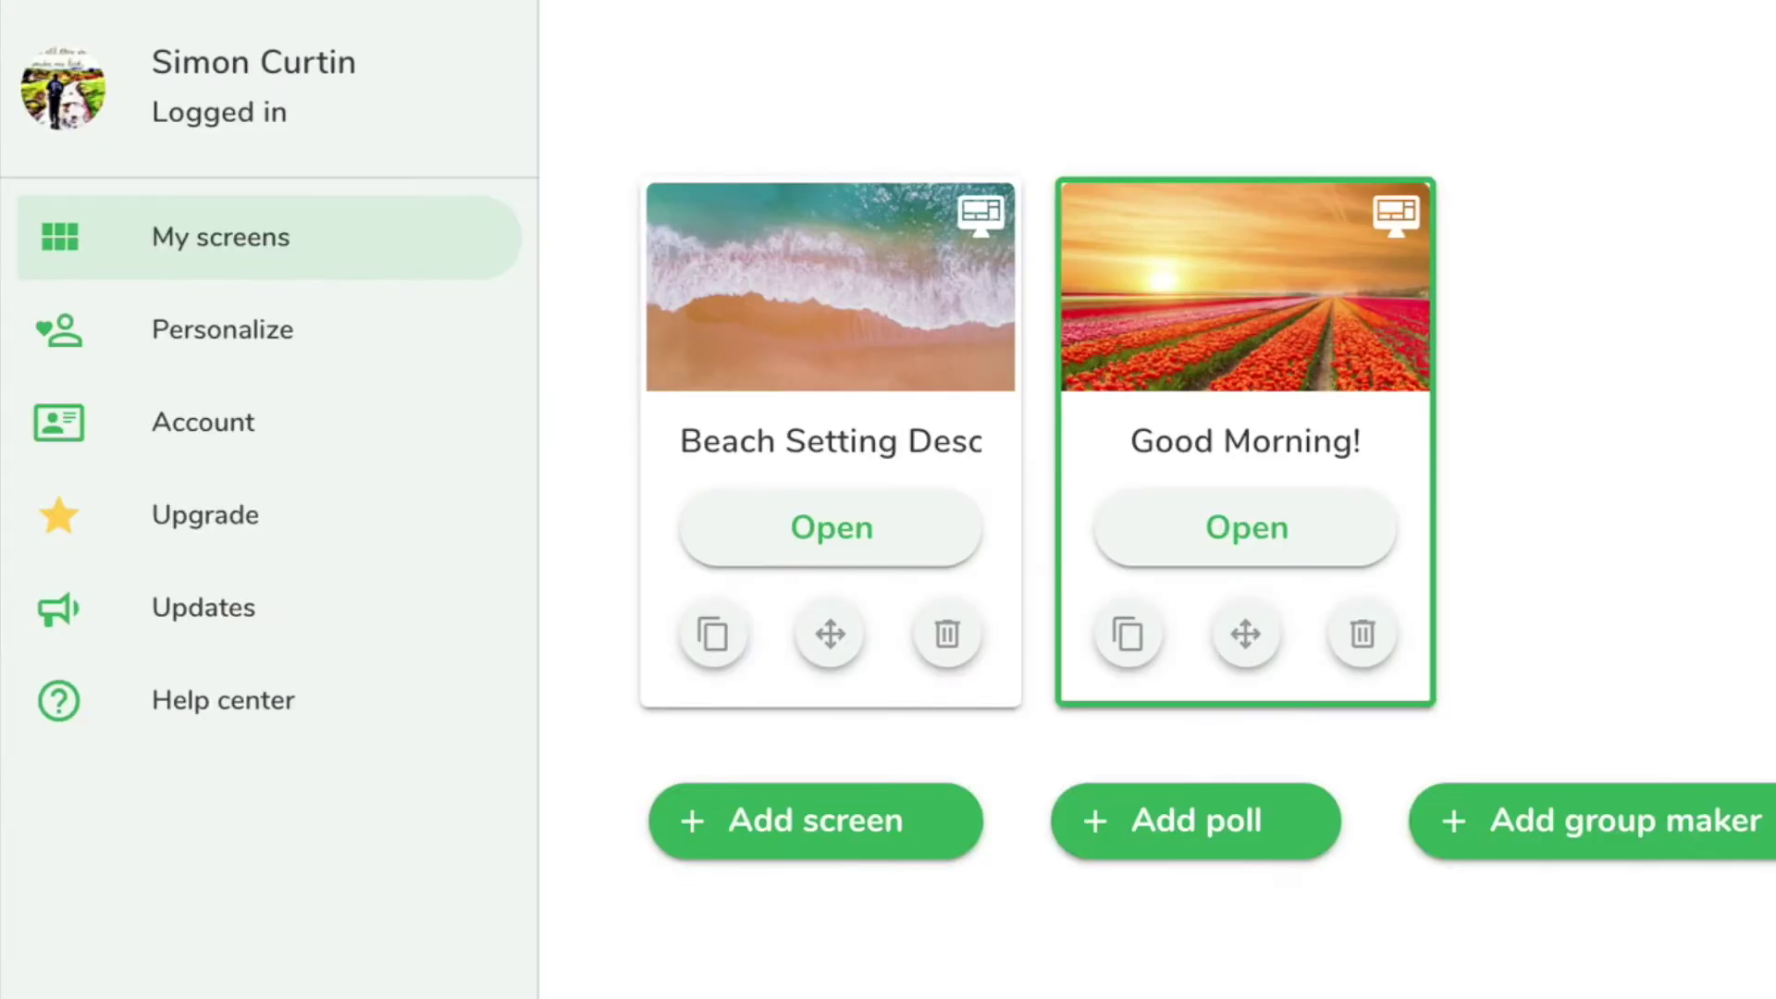
left_click(307, 175)
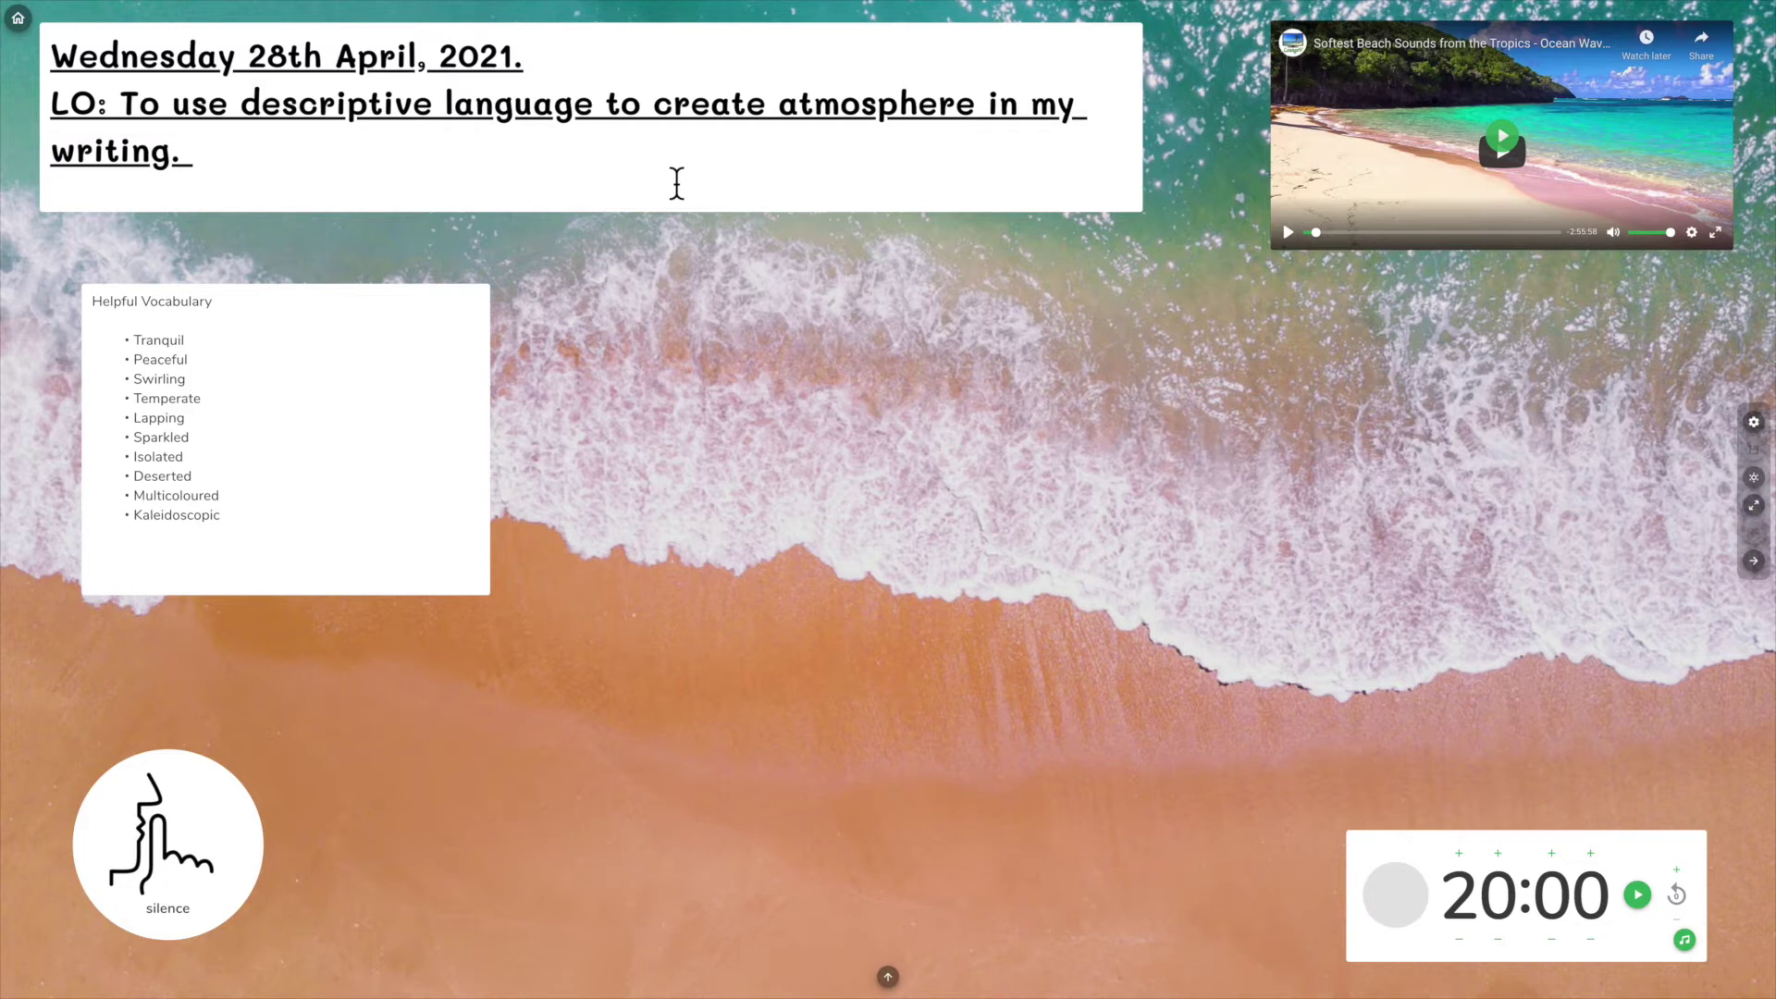
left_click(416, 452)
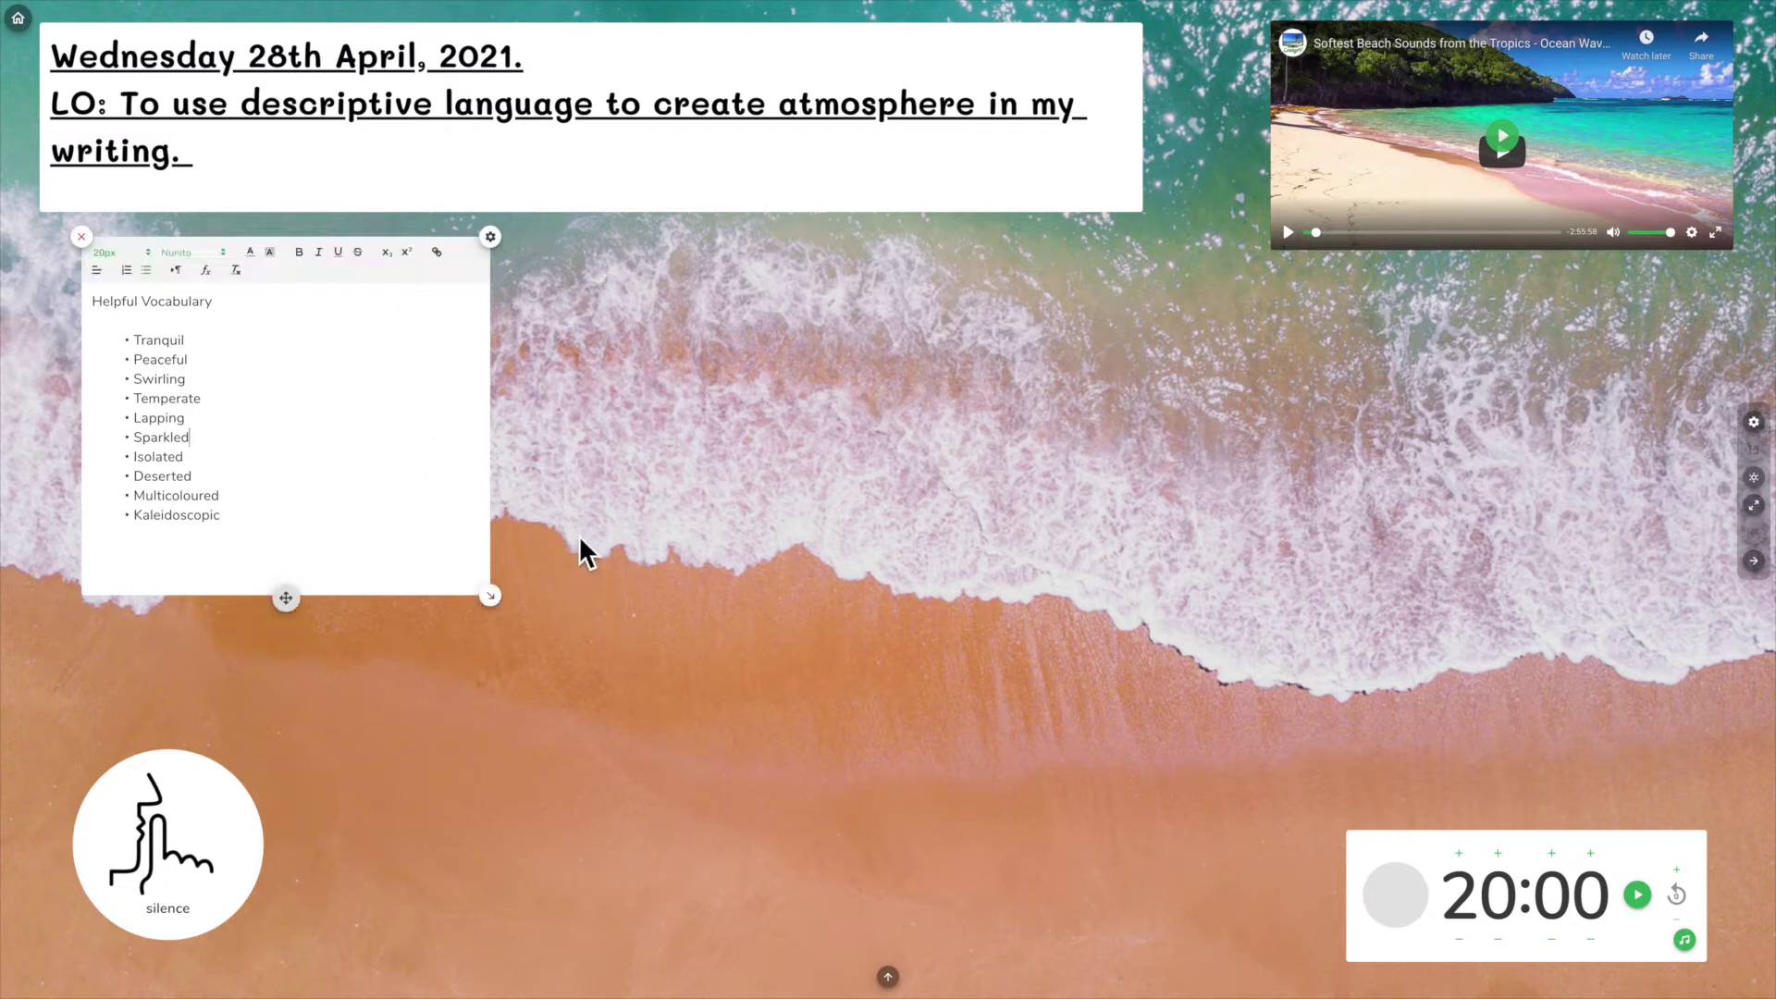
left_click_drag(296, 601, 263, 596)
left_click_drag(458, 594, 384, 605)
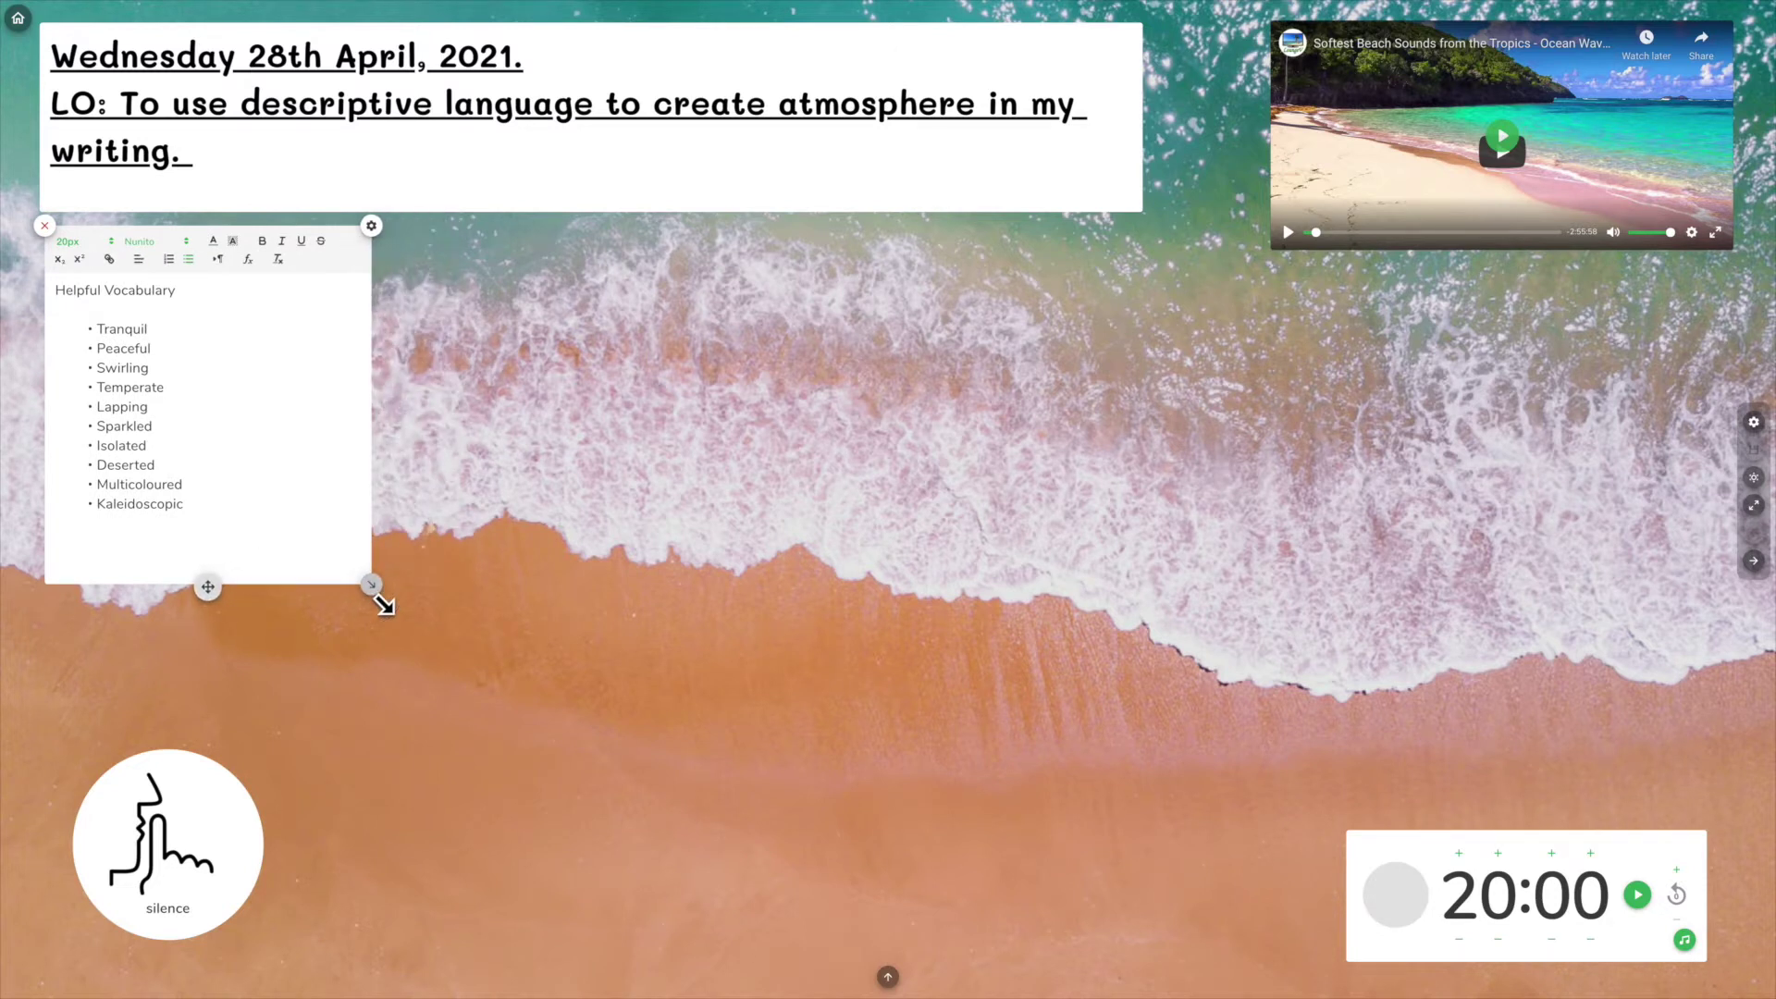
left_click_drag(373, 587, 389, 618)
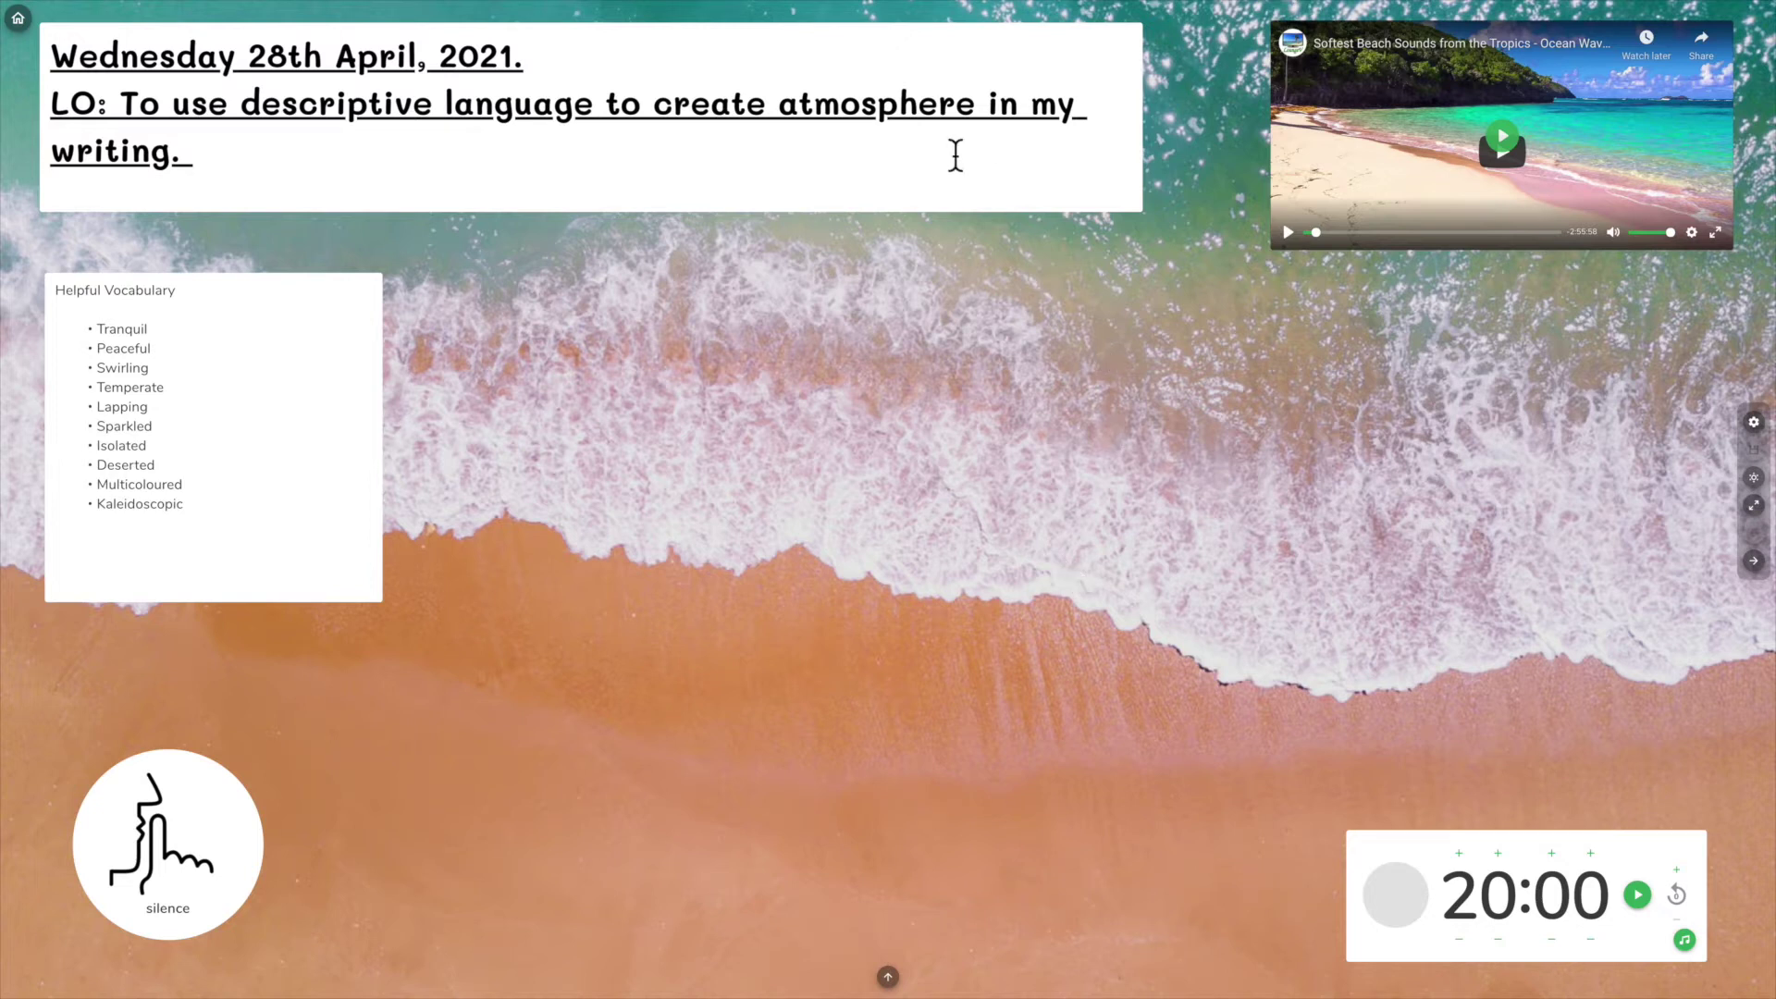
Step: Move the date and learning objective text box slightly down, and briefly show the list of available widgets
left_click(952, 154)
left_click_drag(590, 215, 603, 257)
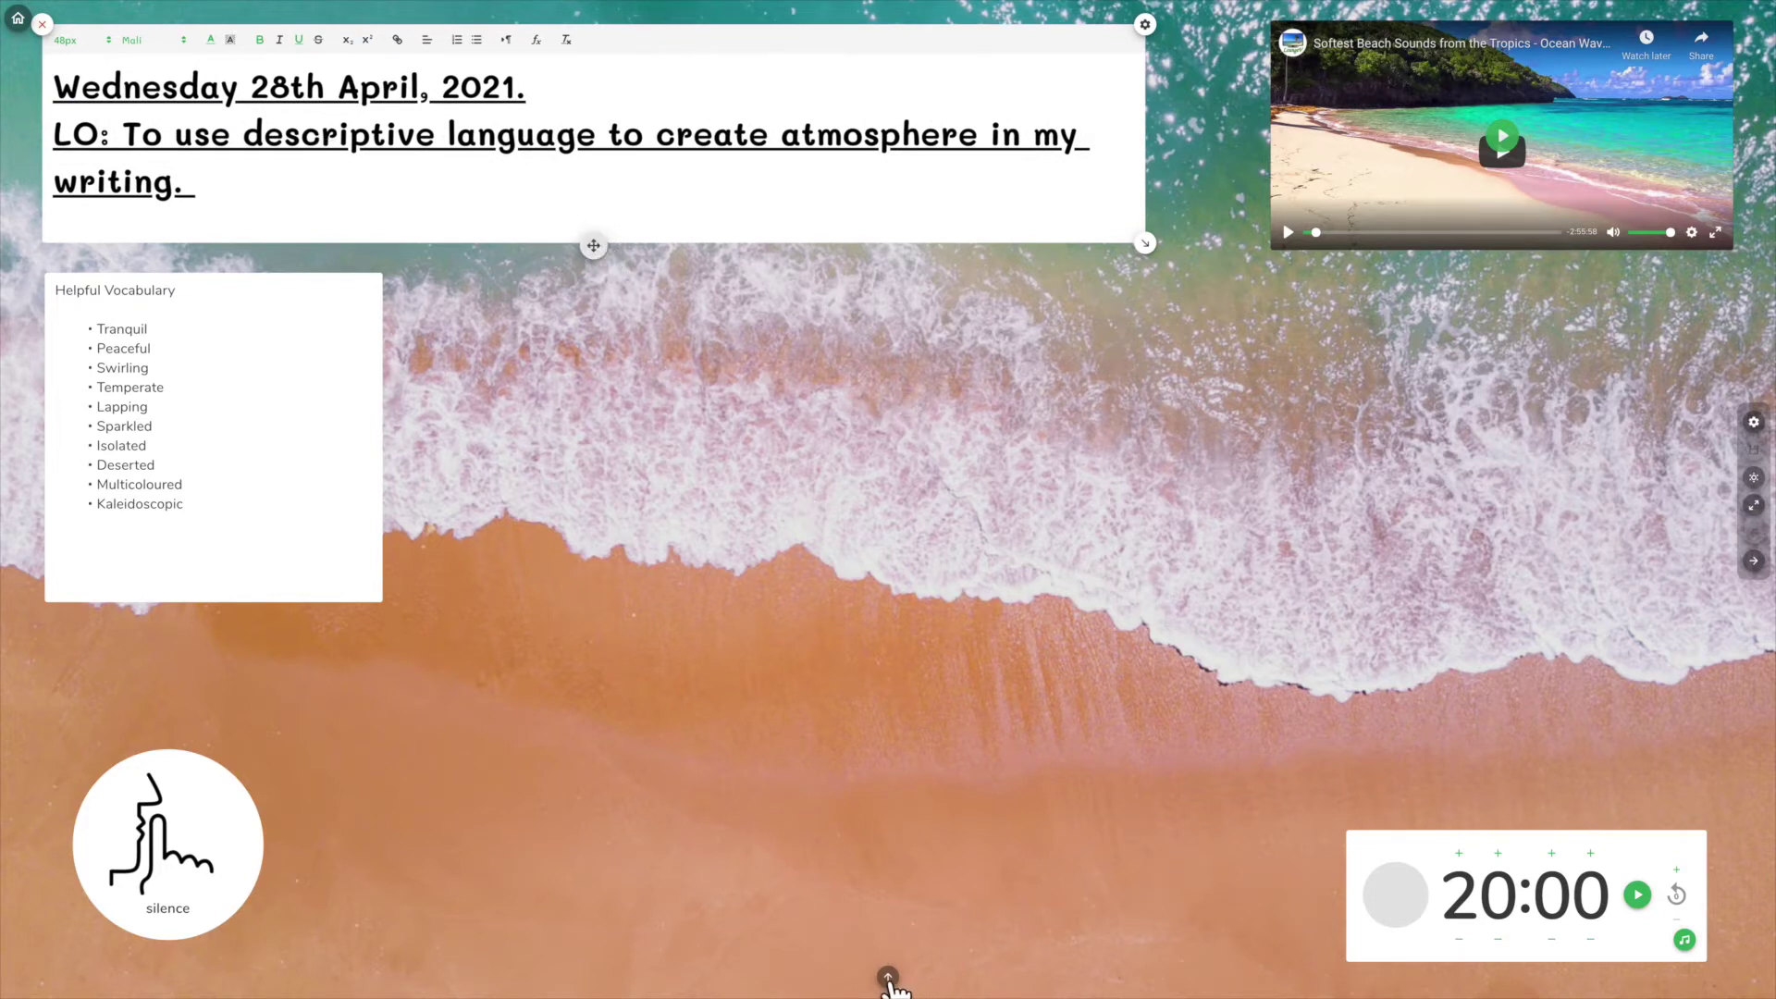
left_click(888, 978)
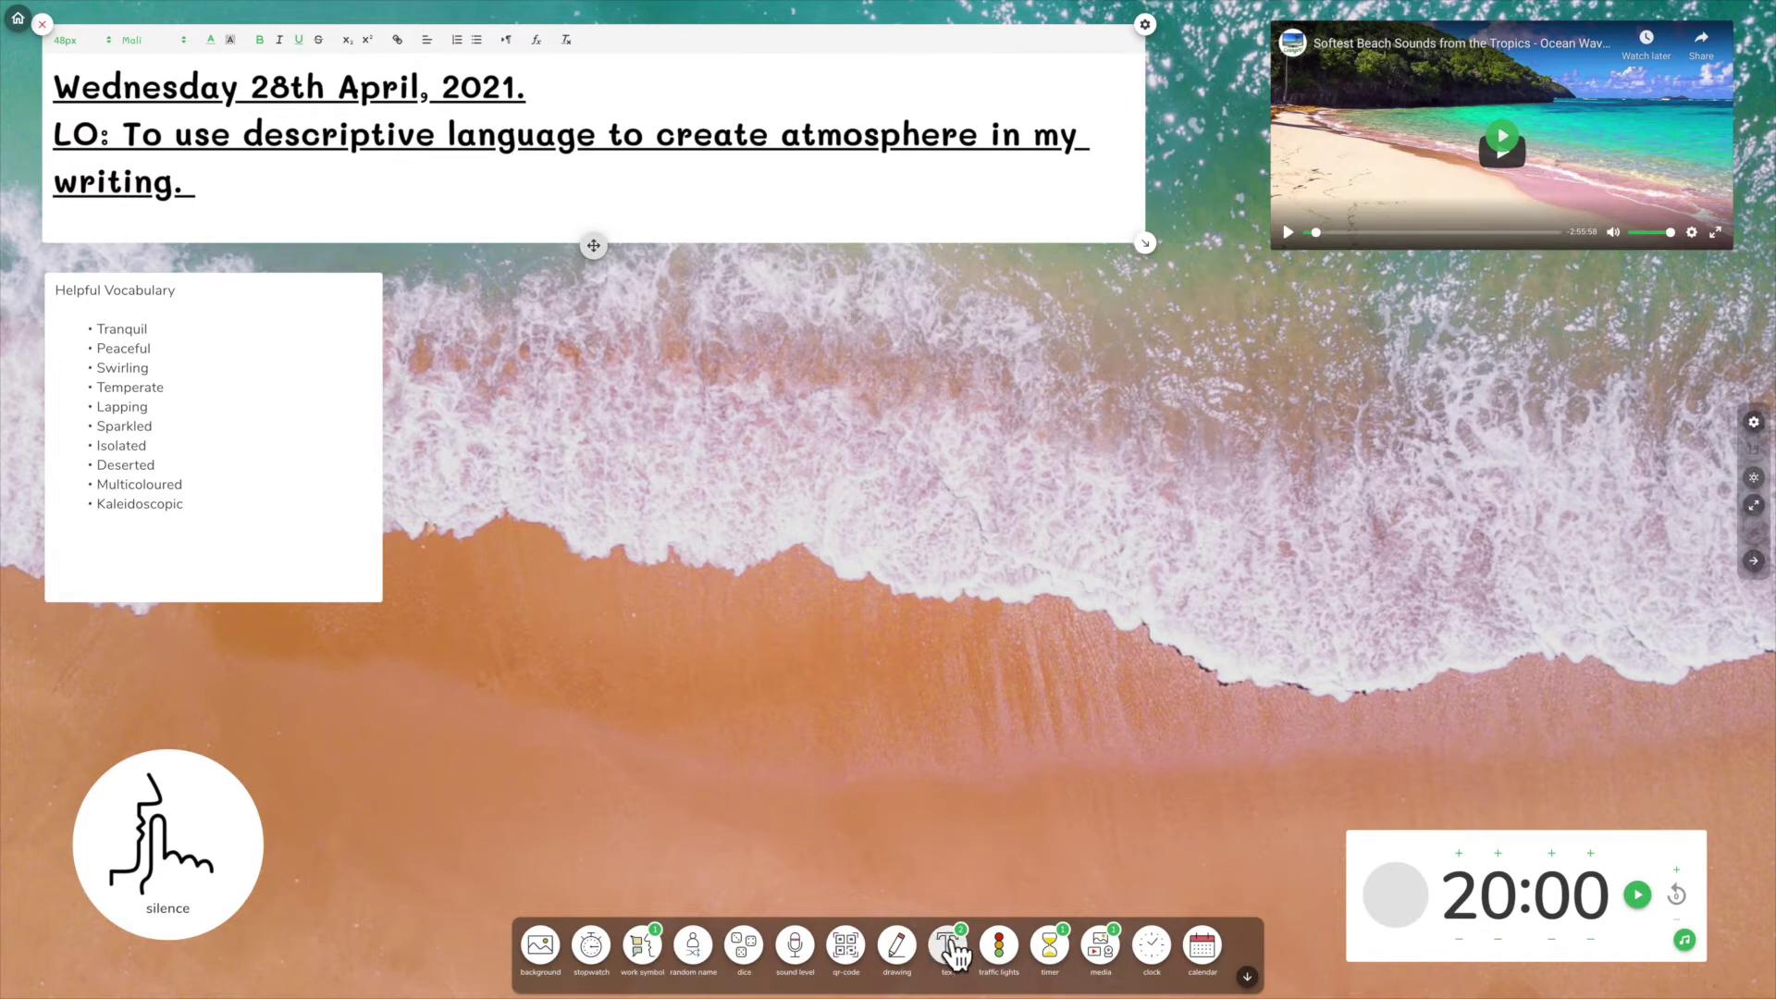
left_click(1247, 977)
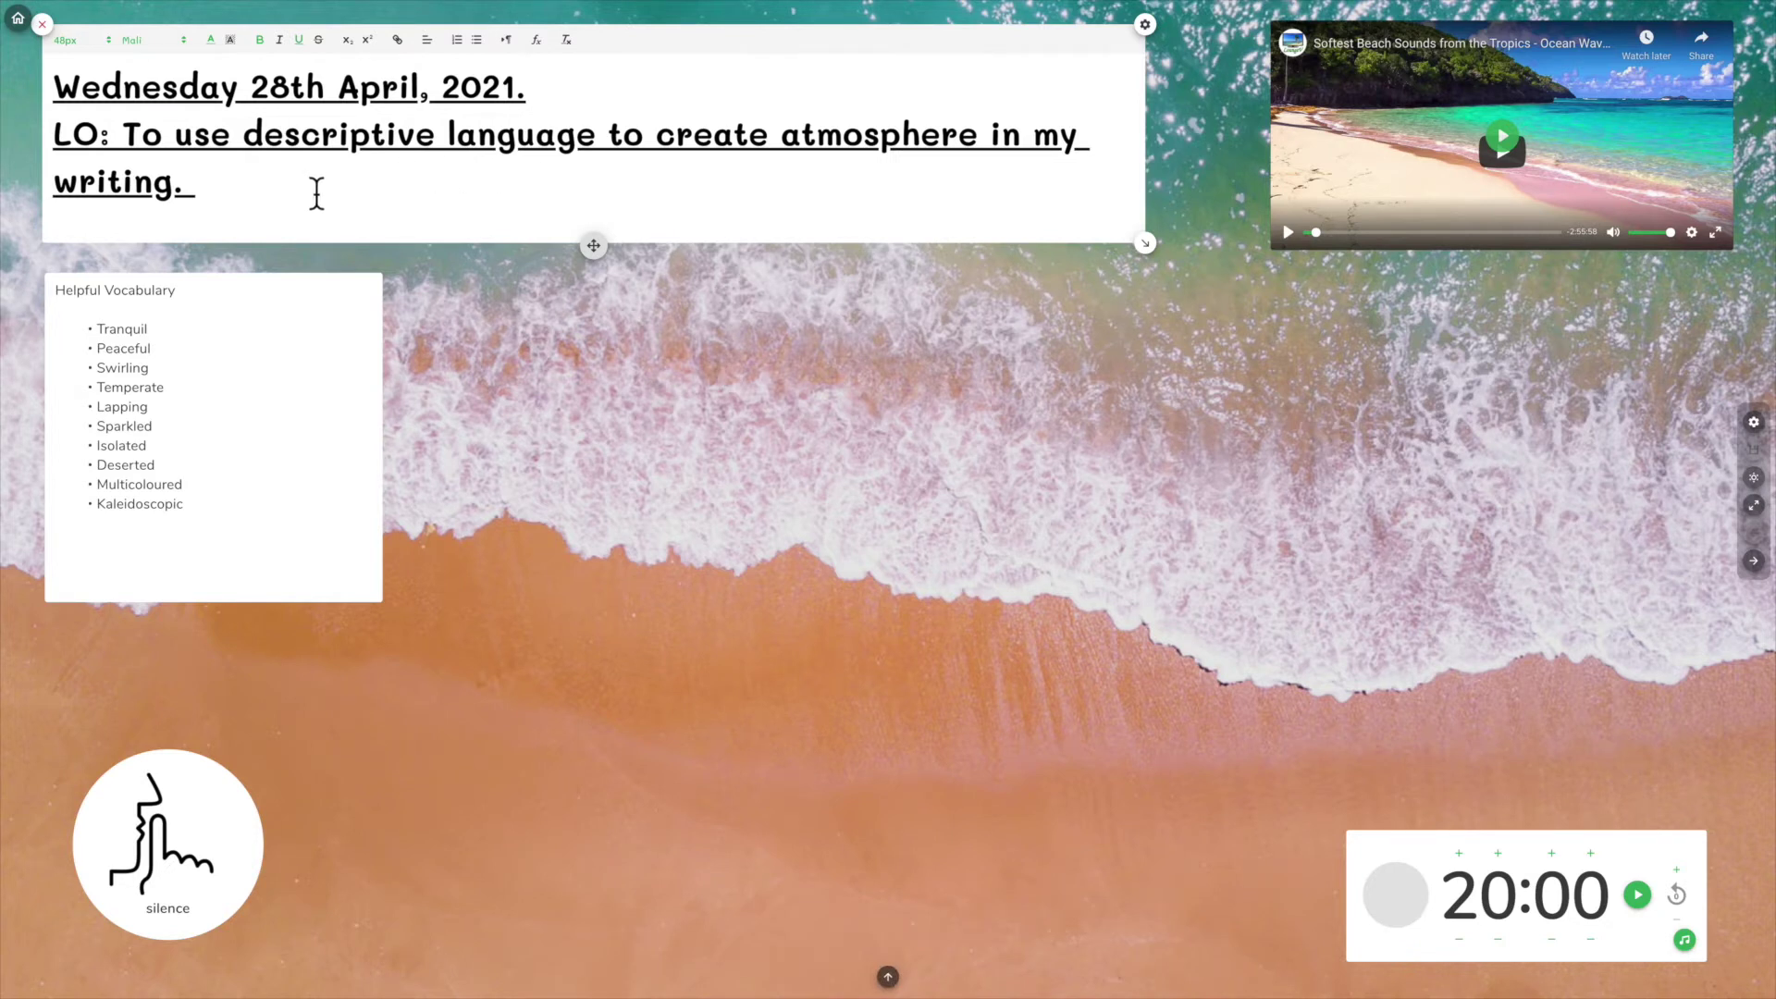
Step: Make the learning objective box's background fully transparent (#FFFFFF00) and colour all of its text white
left_click(1145, 25)
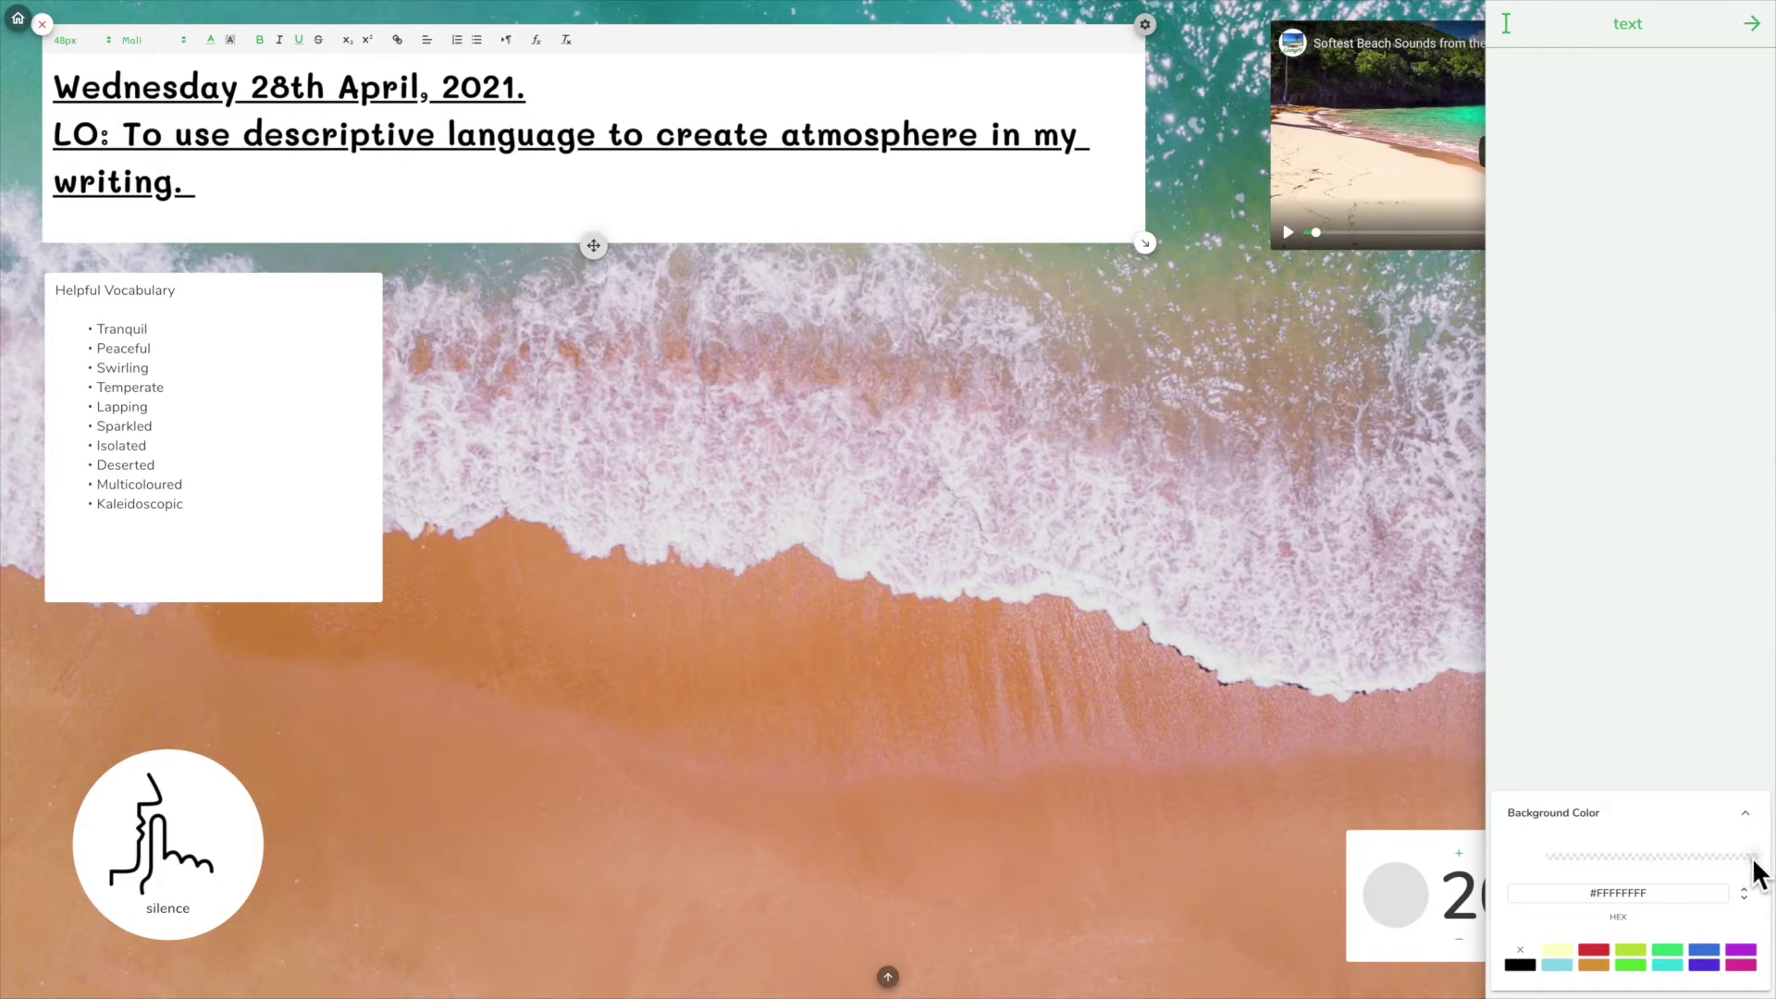
left_click_drag(1753, 861, 1525, 855)
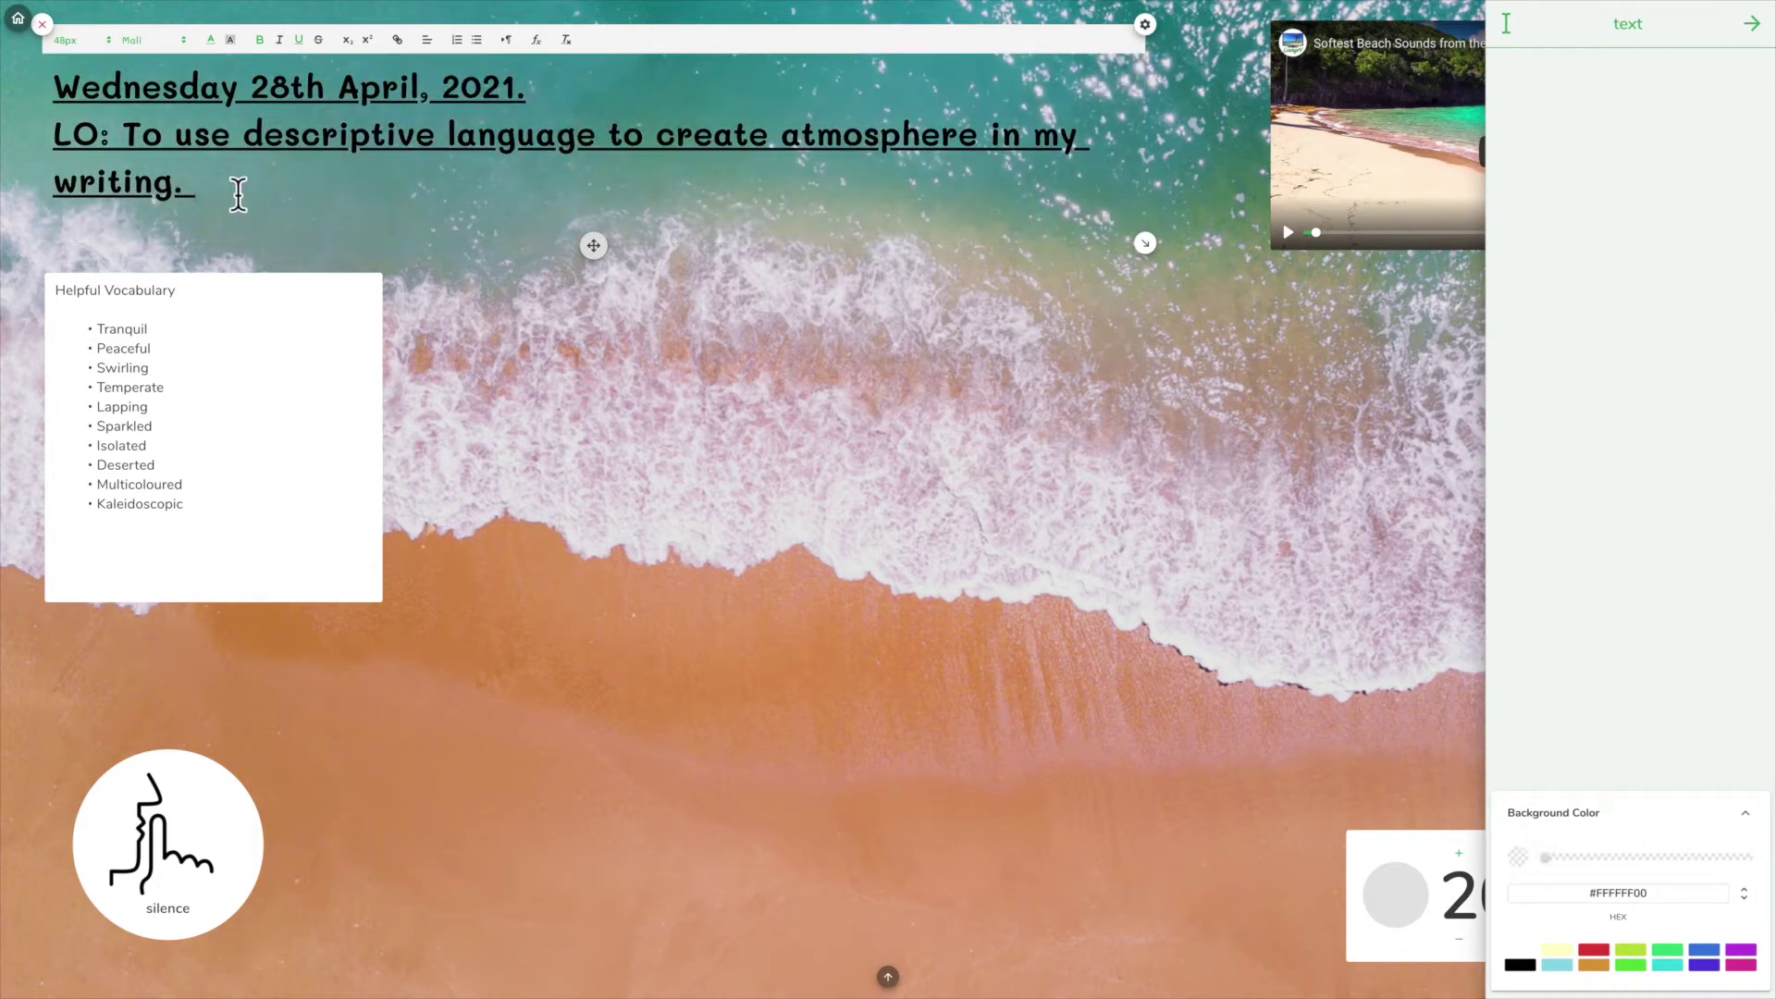
key("ctrl+a")
key("ctrl+u")
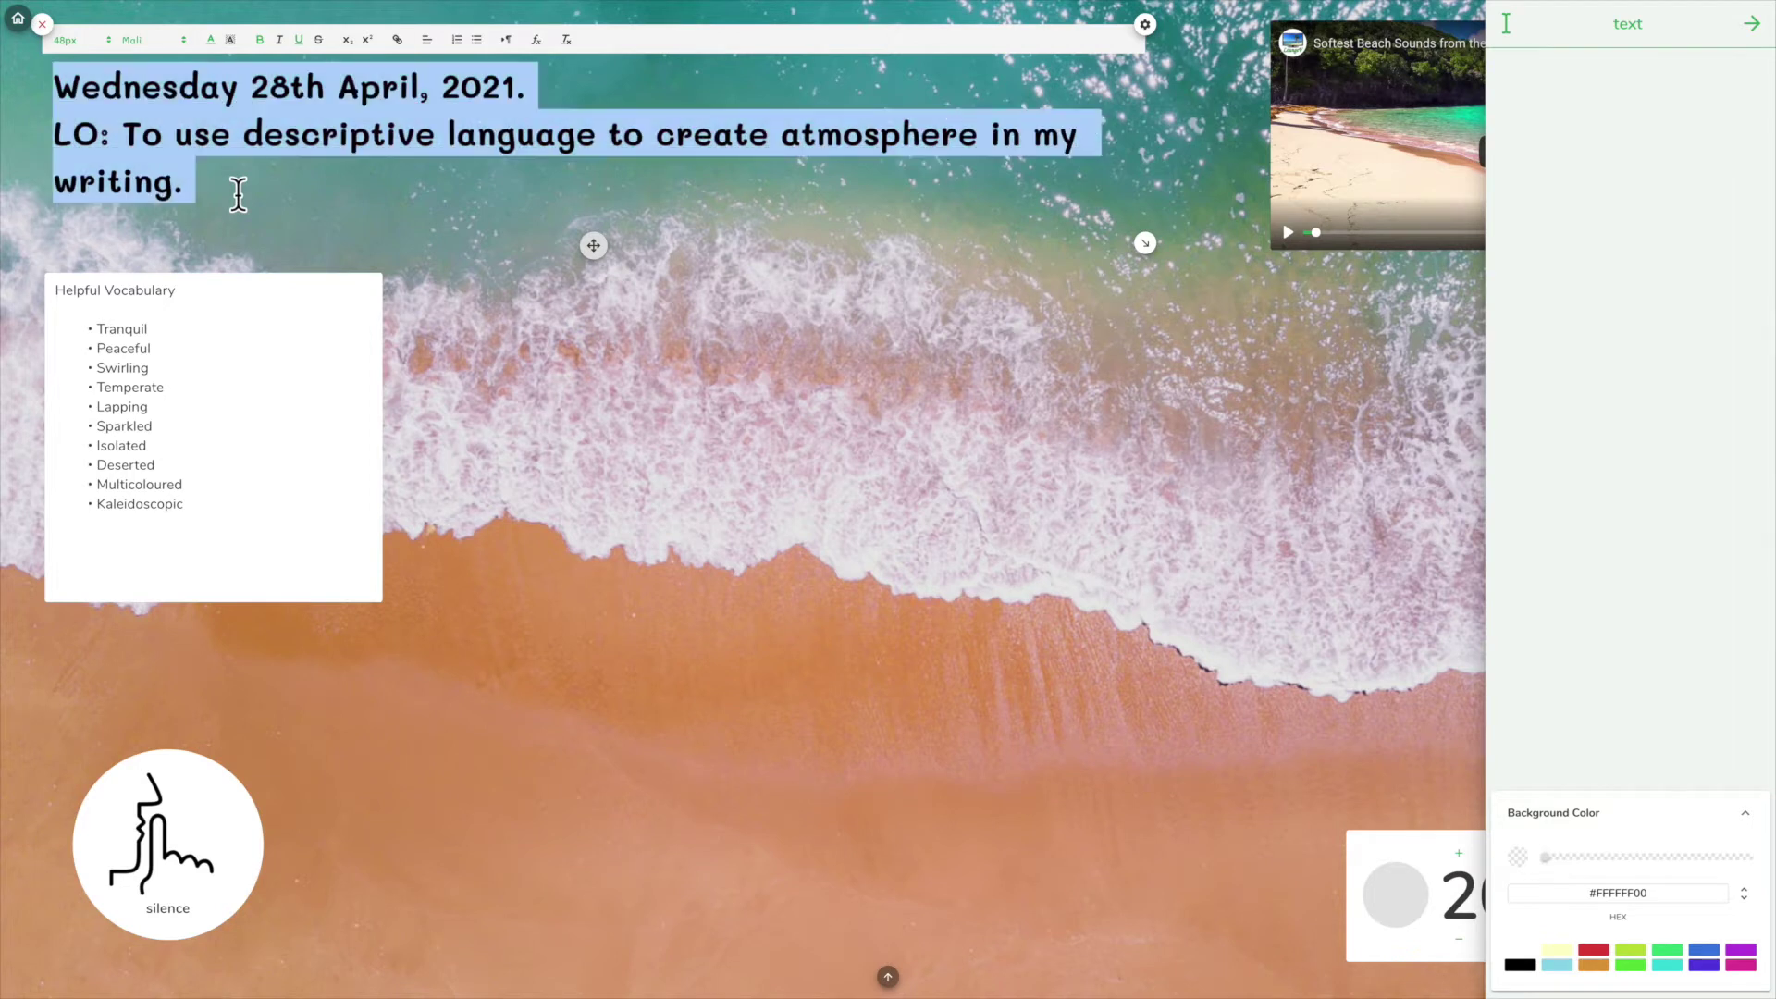
left_click(212, 39)
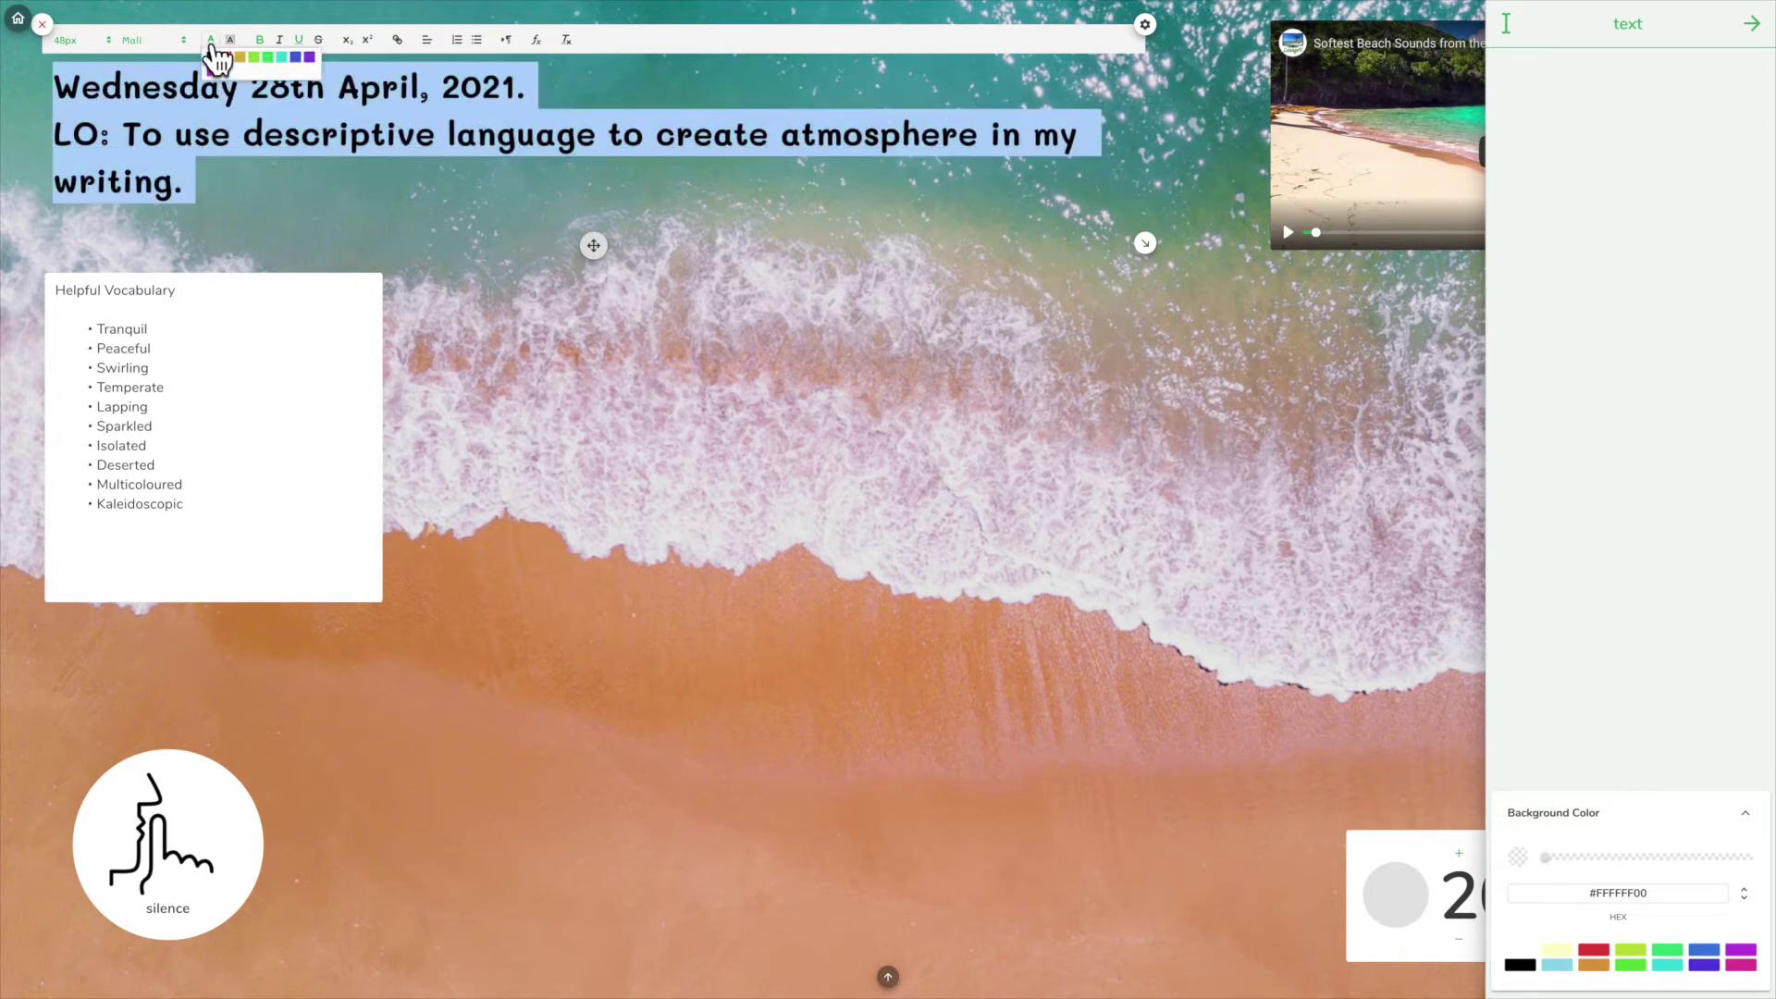
left_click(227, 71)
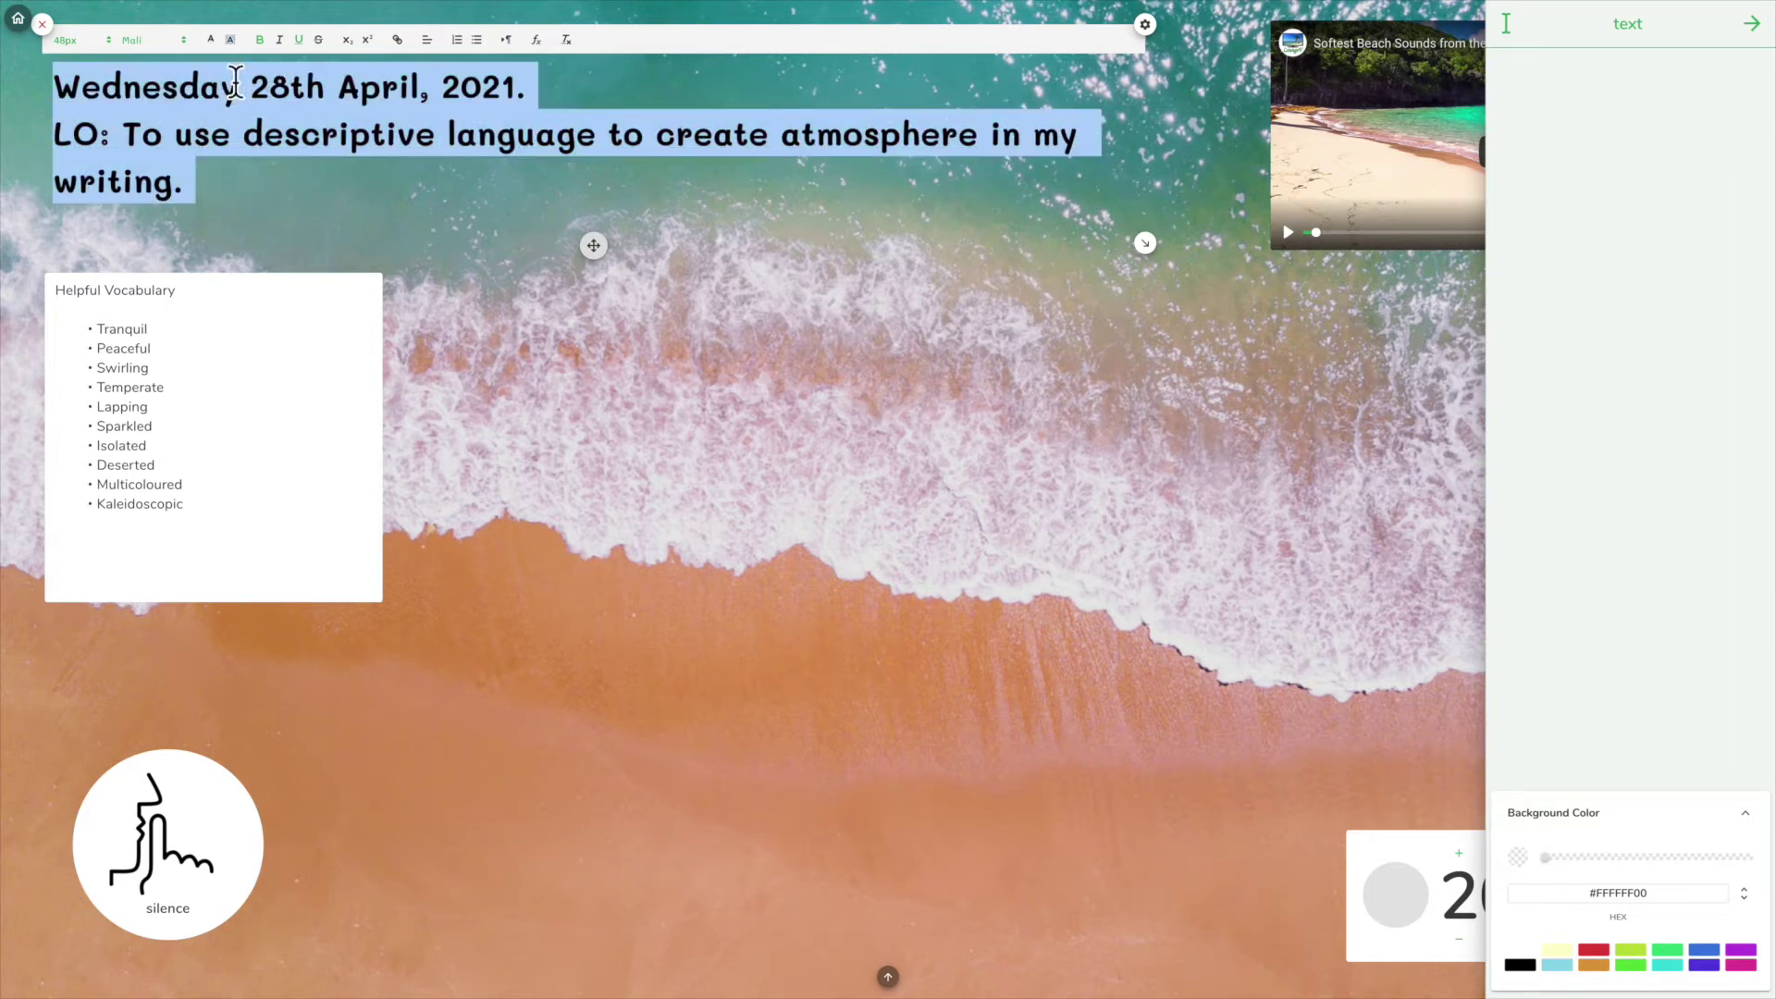
left_click(803, 463)
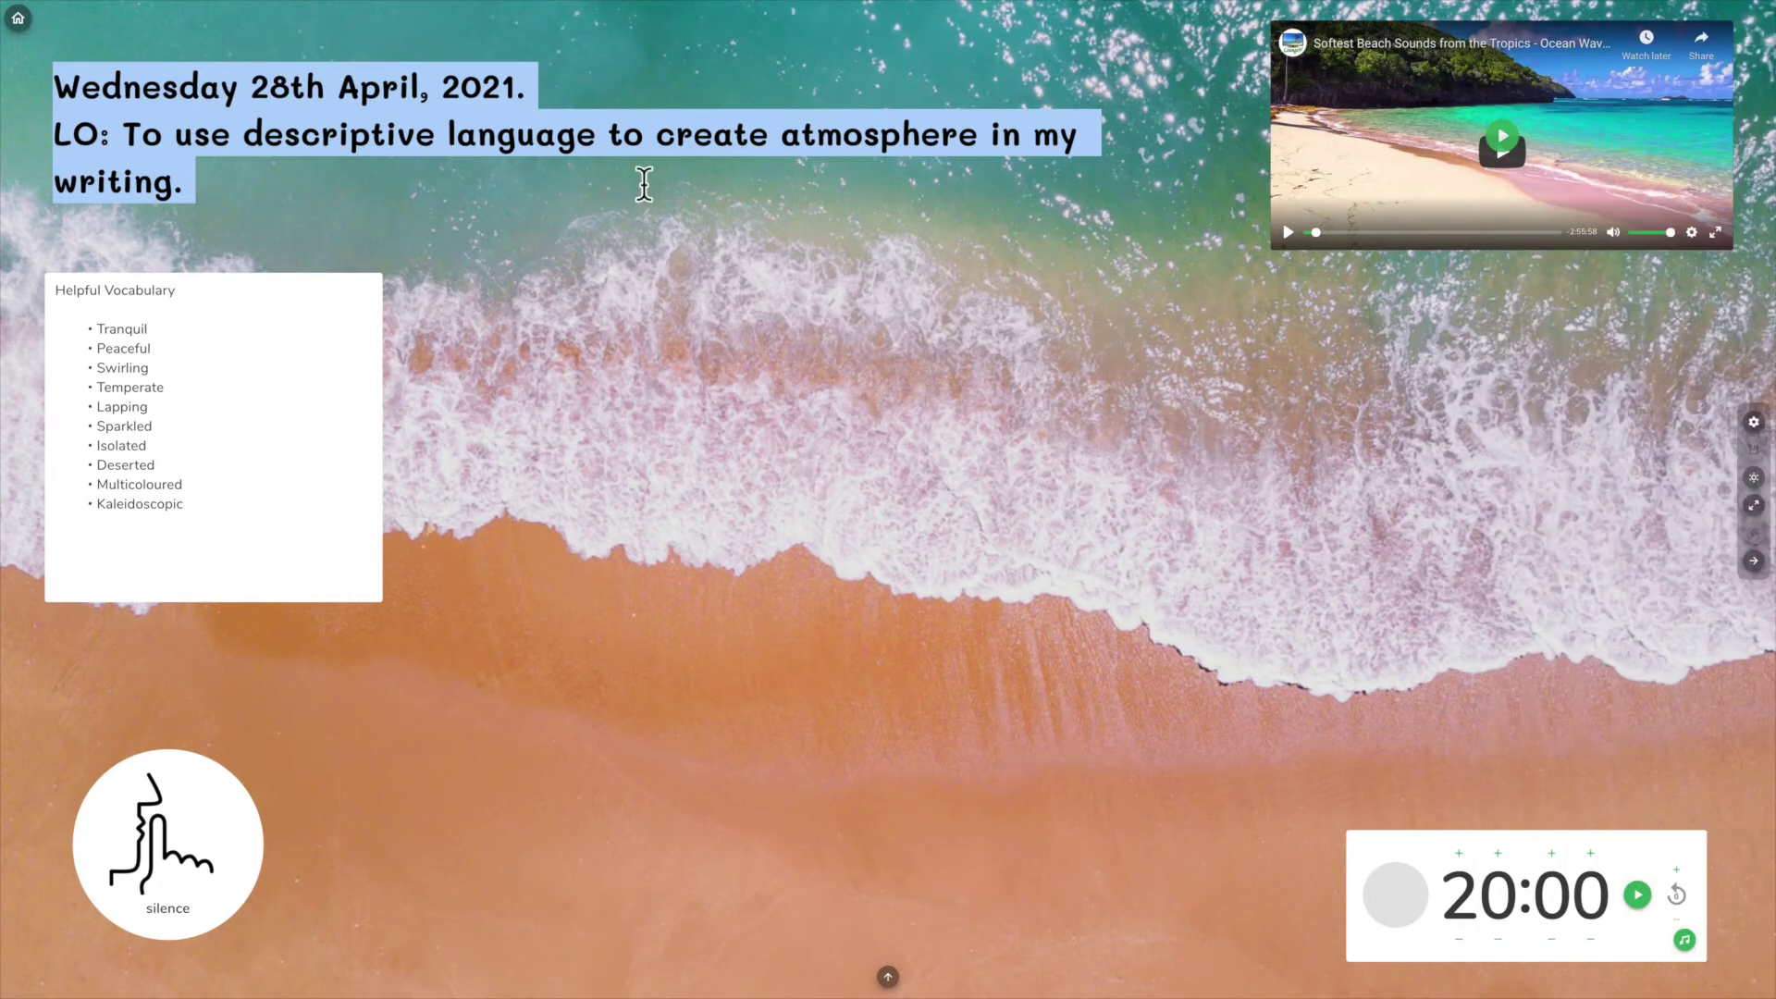
left_click(596, 203)
left_click(647, 389)
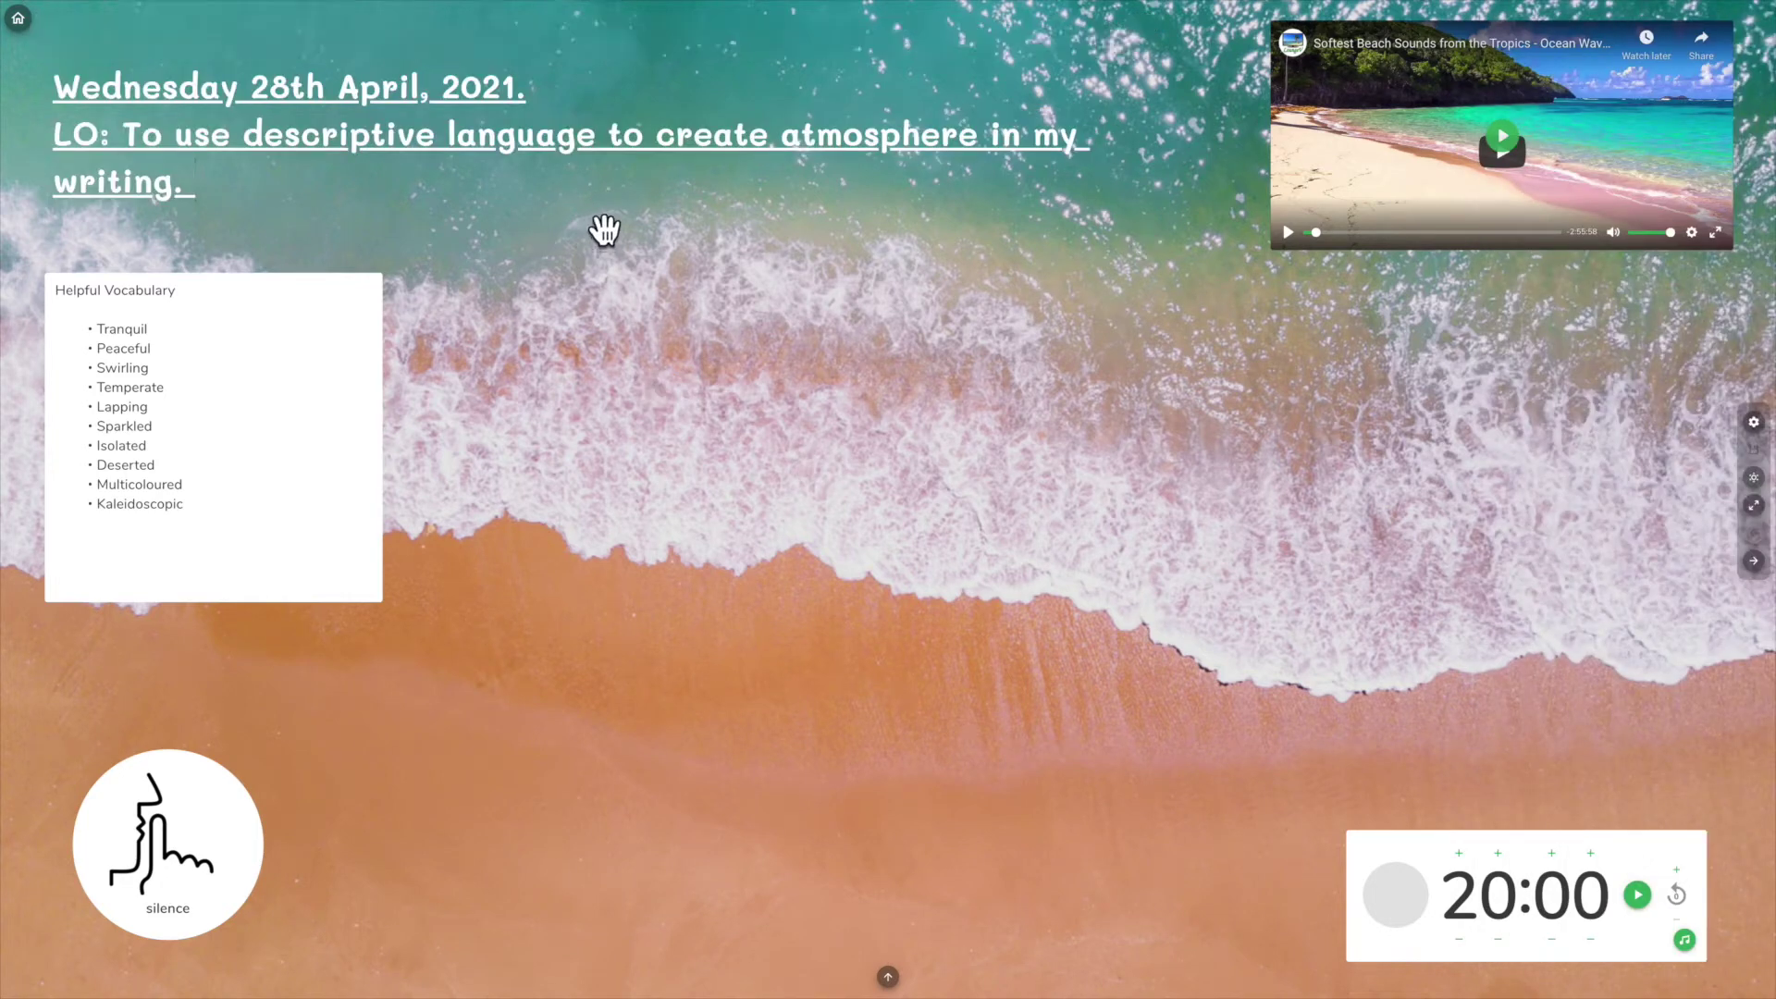
Step: Widen the learning objective box until the objective fits on one line, and nudge it up and left
left_click(602, 226)
left_click_drag(1145, 242, 1256, 229)
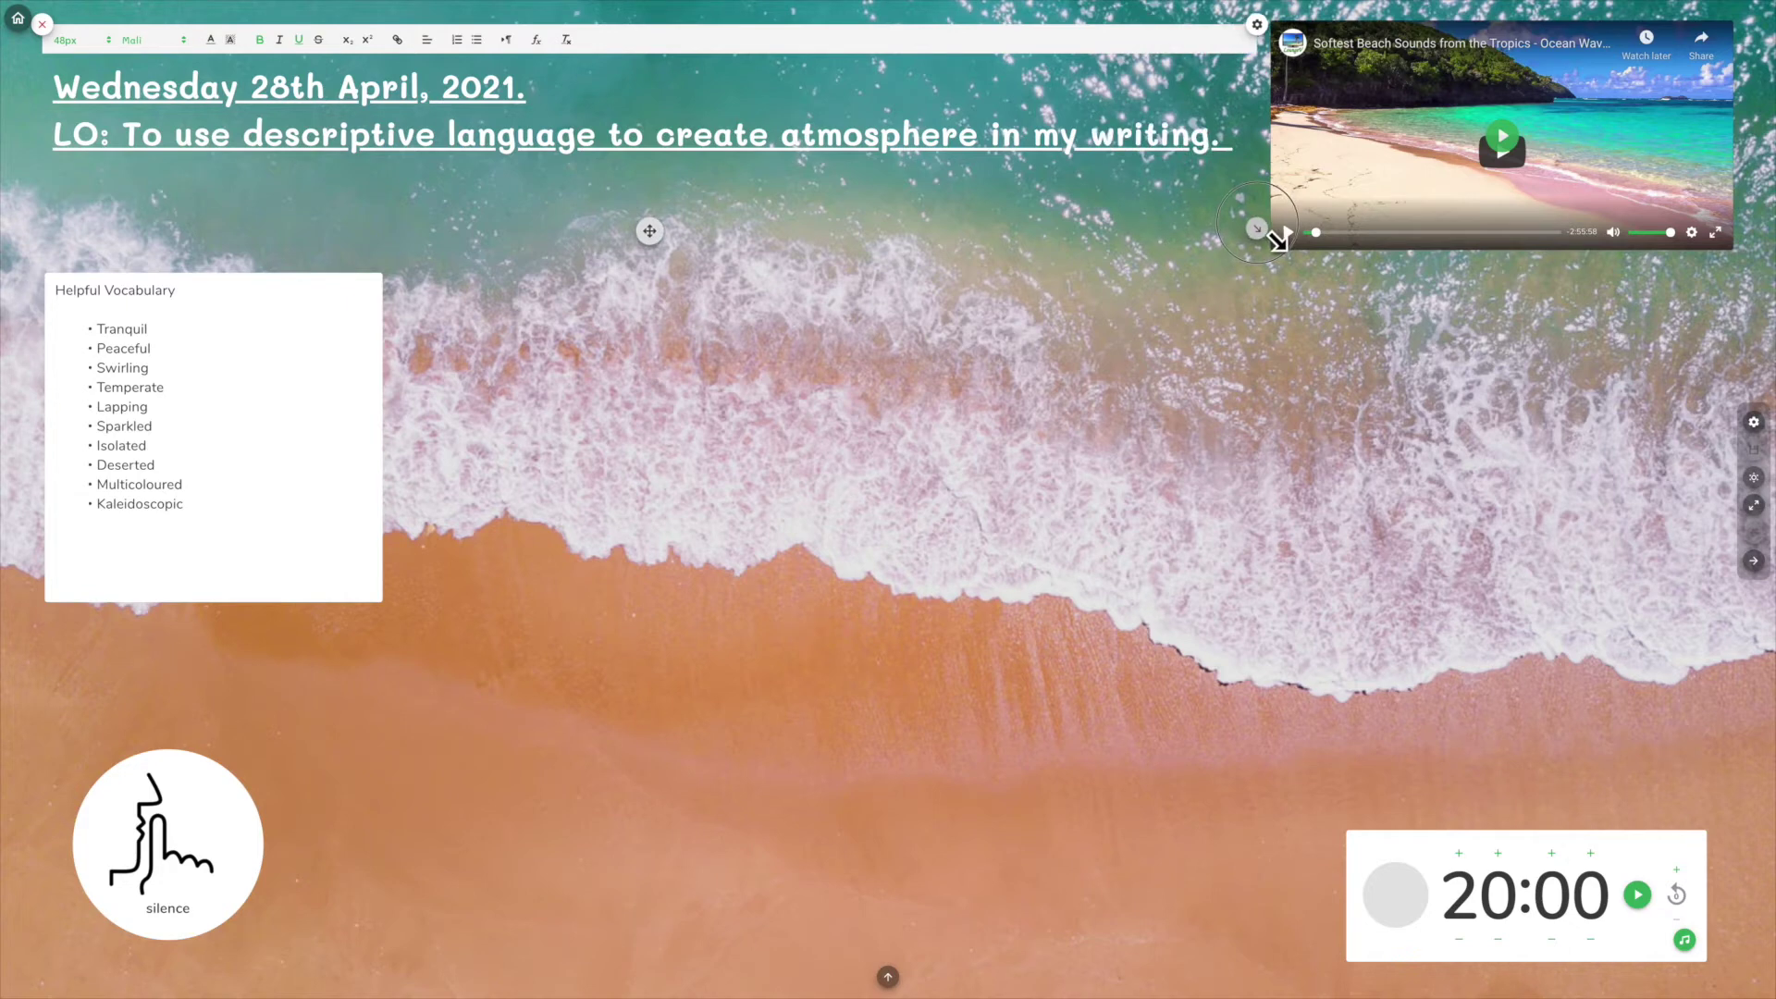
left_click_drag(650, 232, 639, 223)
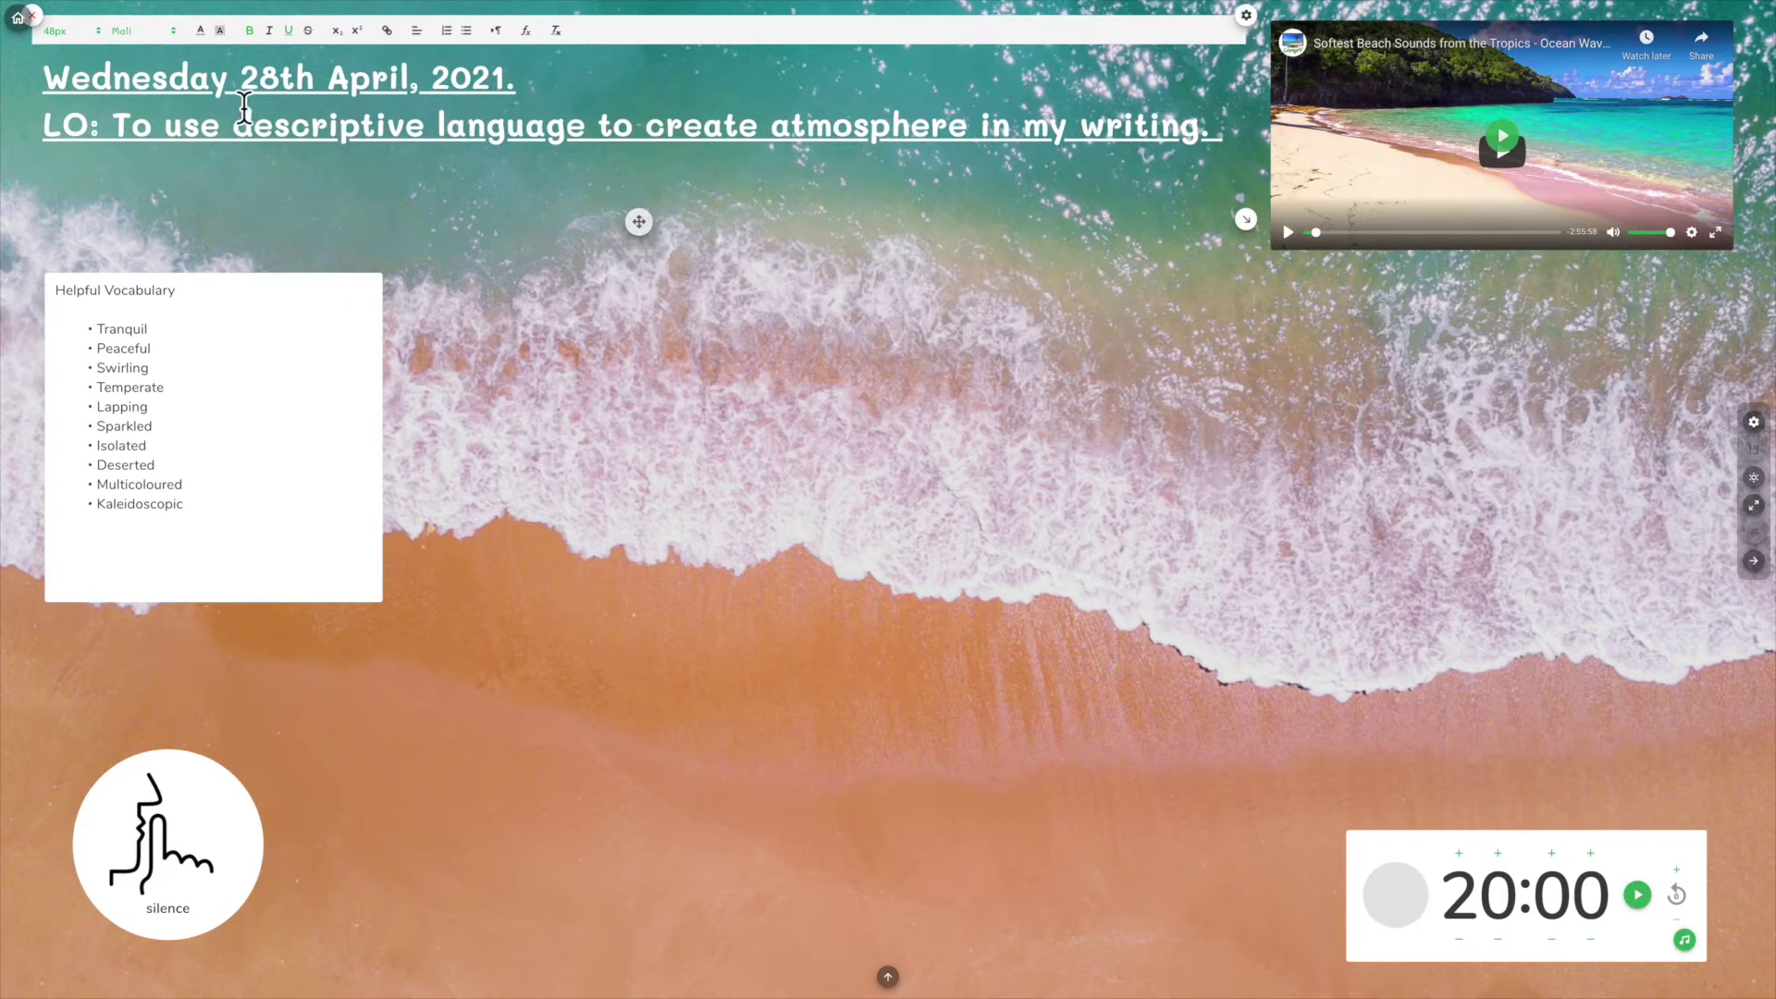
Step: Set all the learning objective text to 64px and make its box taller to fit every line
key("ctrl+a")
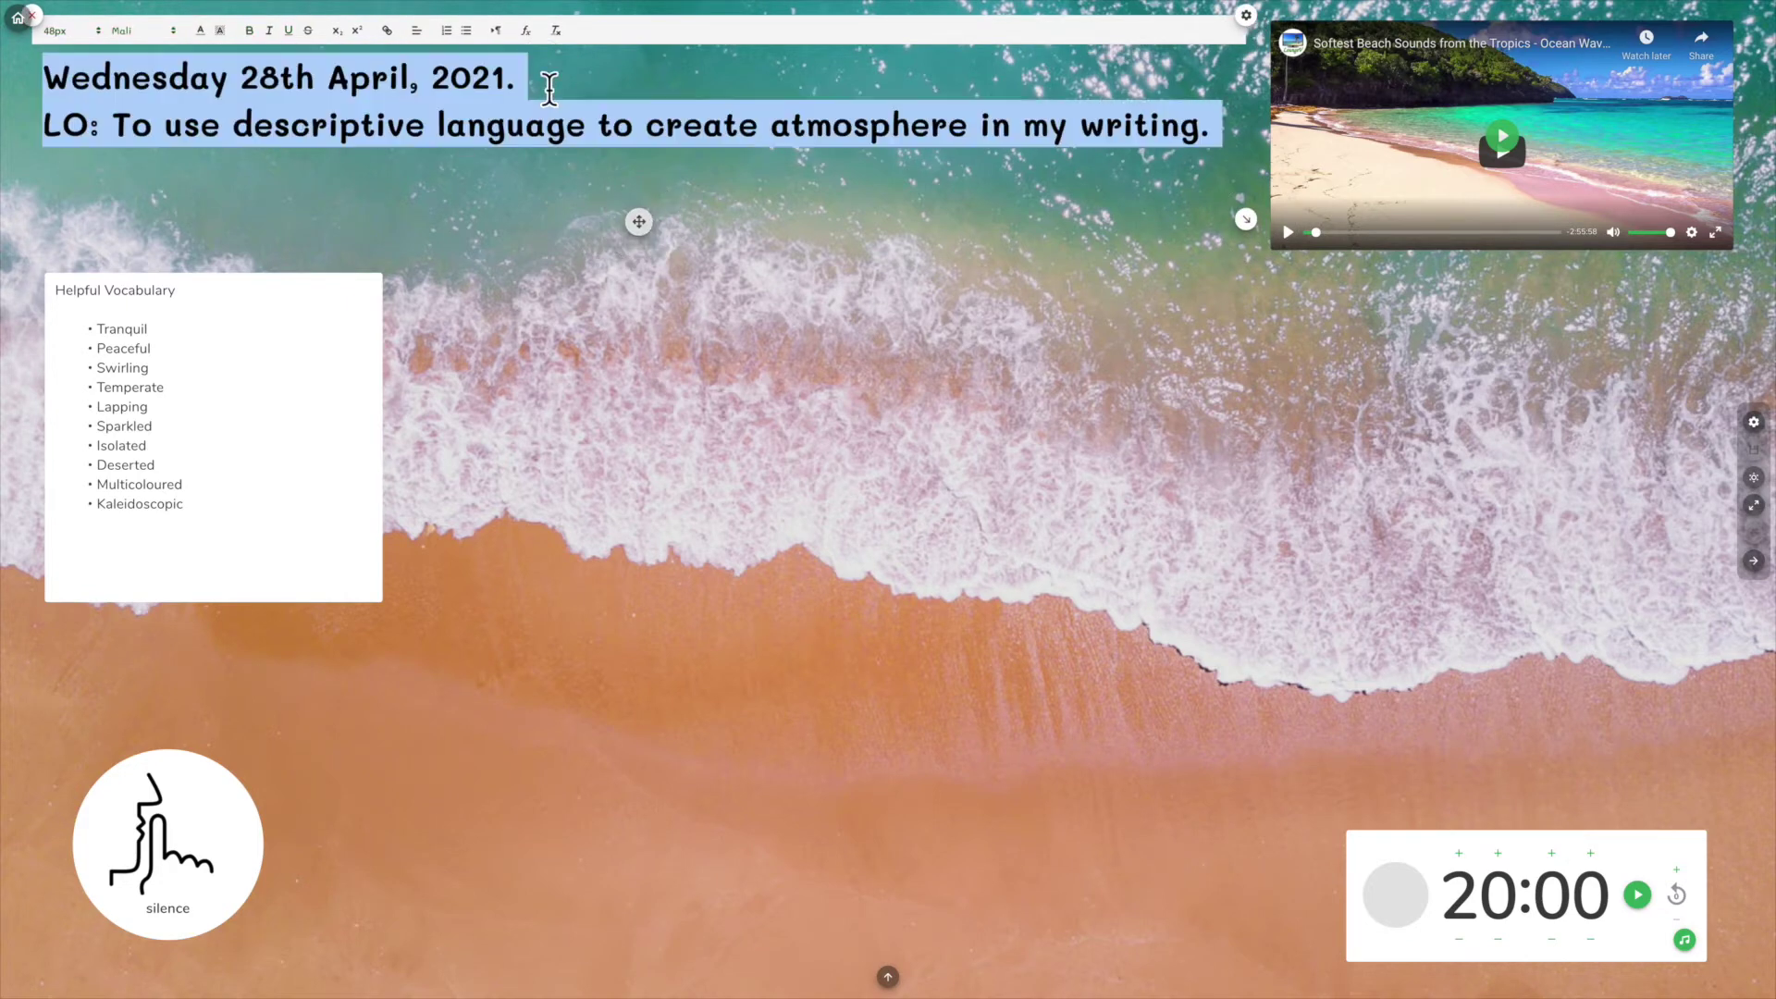
left_click(74, 31)
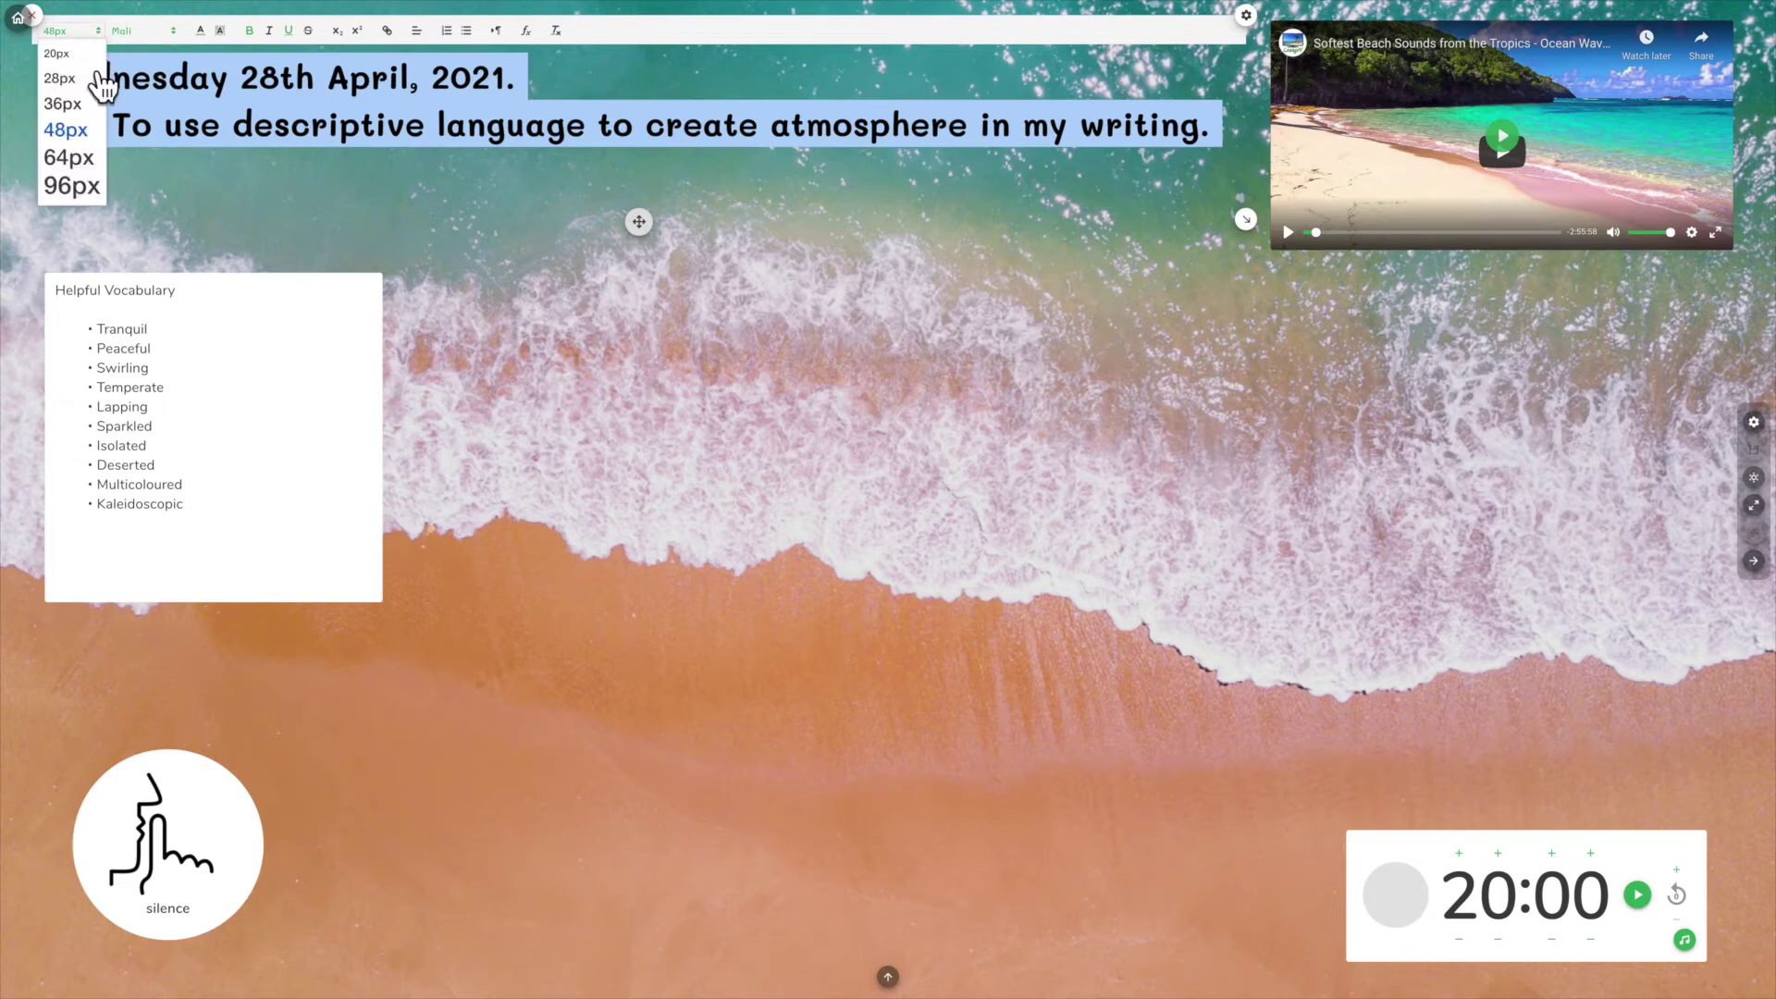
left_click(67, 157)
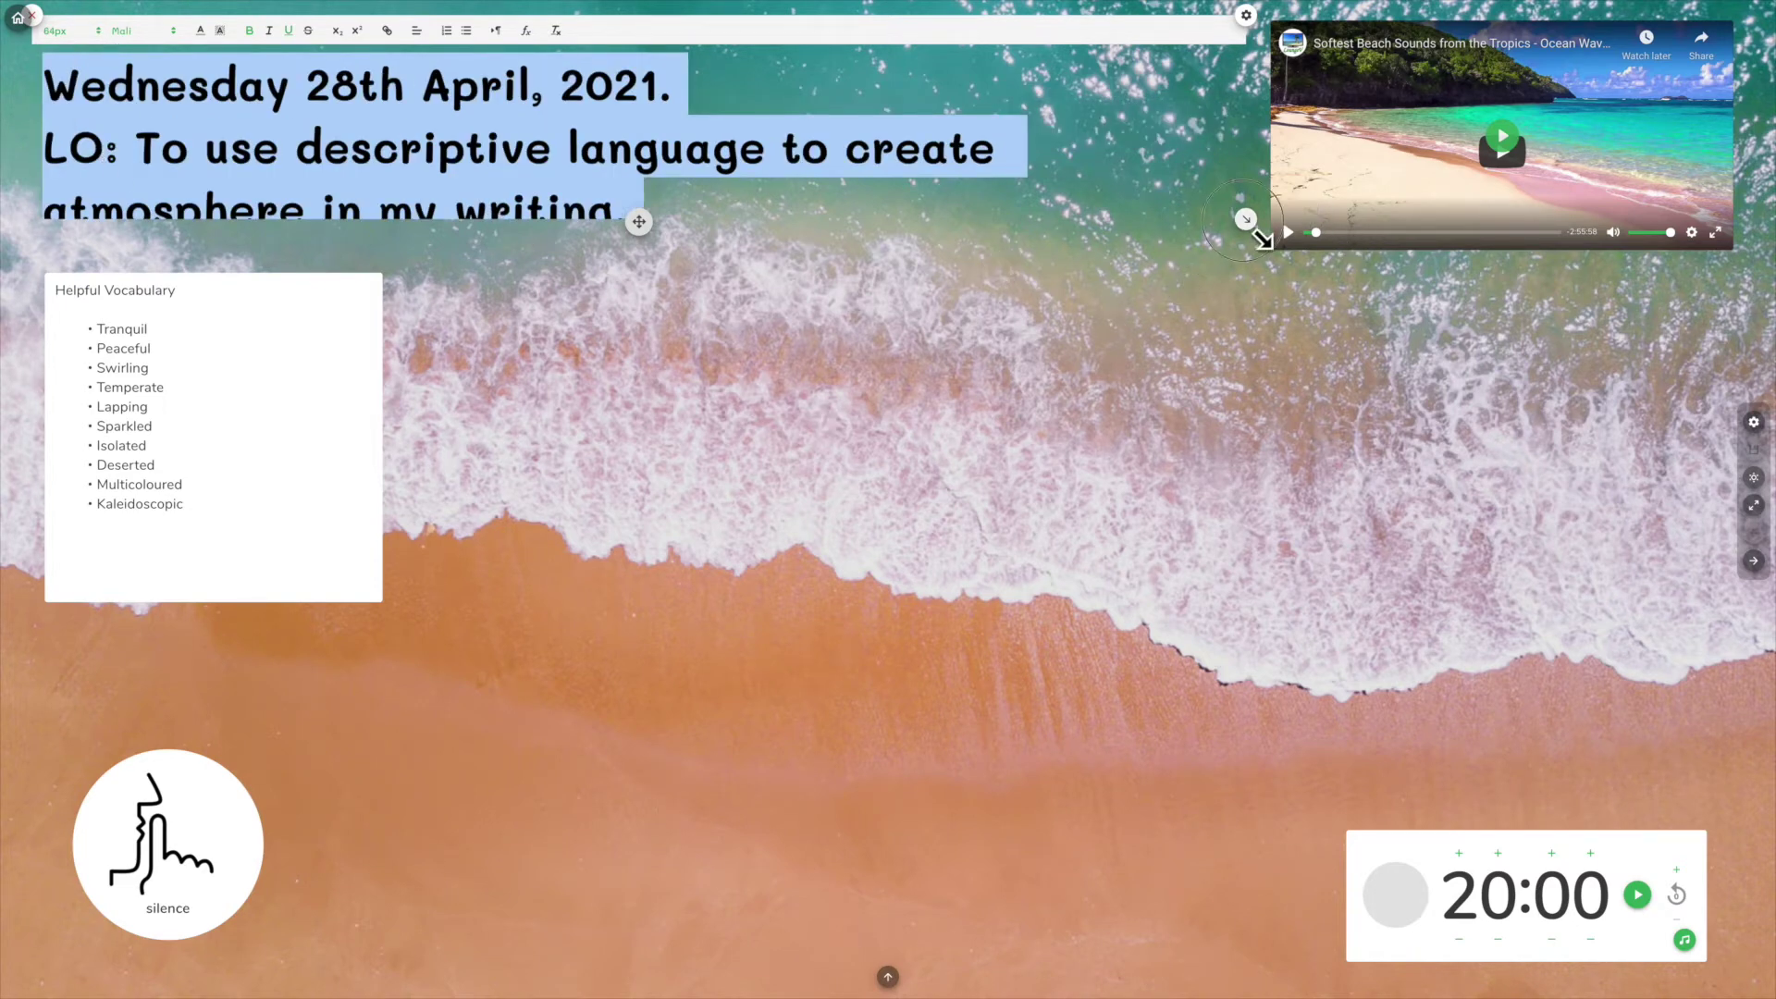
left_click_drag(1246, 221, 1260, 275)
left_click(991, 524)
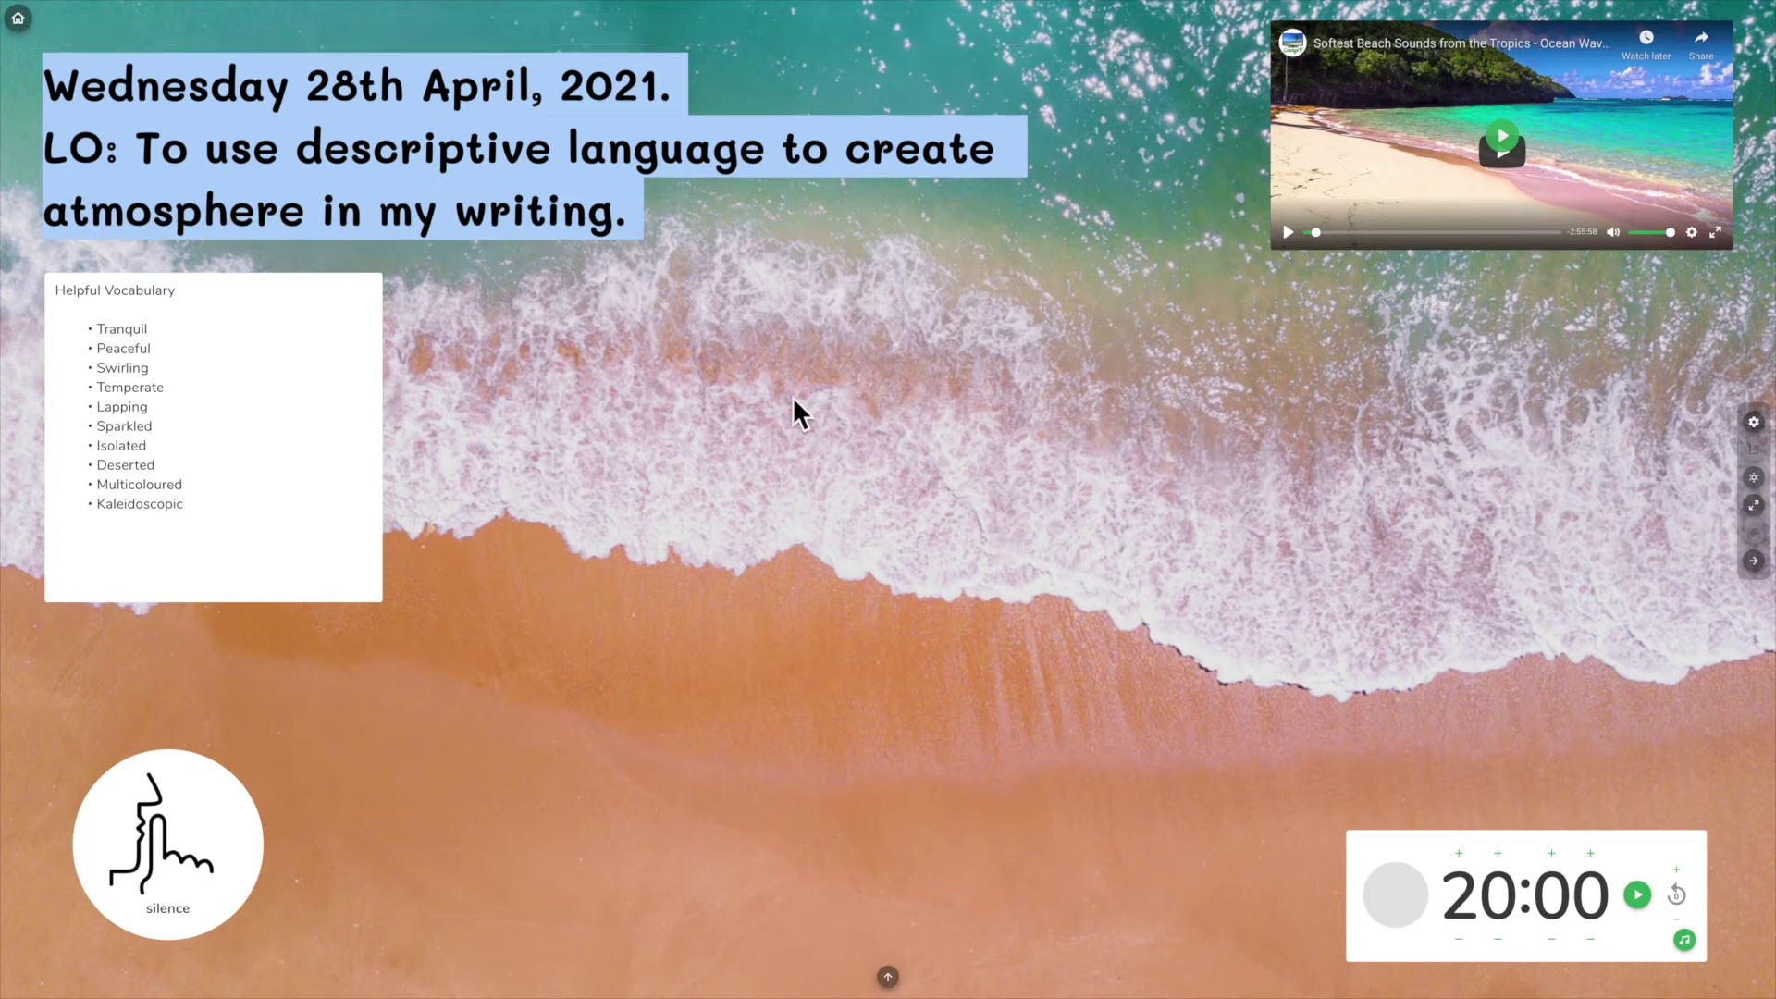
Step: Clear the text selection and move the learning objective box up against the screen's upper edge
left_click(730, 230)
left_click(741, 453)
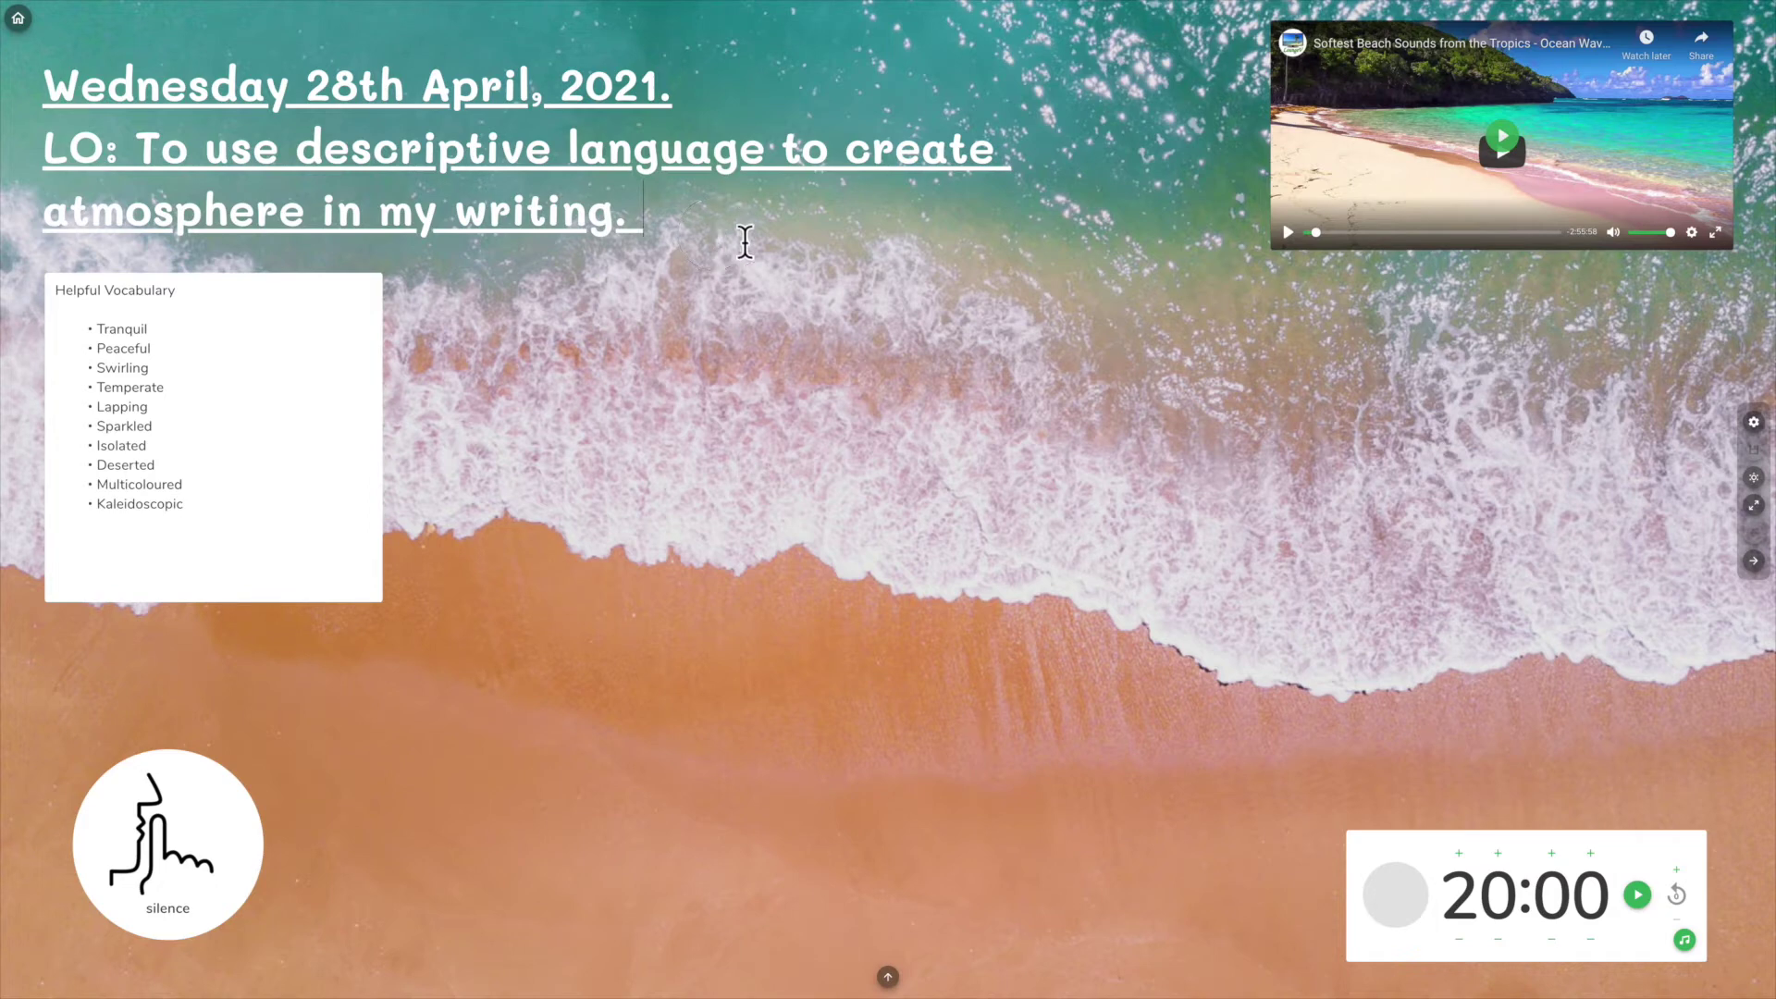
left_click(722, 246)
left_click_drag(638, 259, 649, 223)
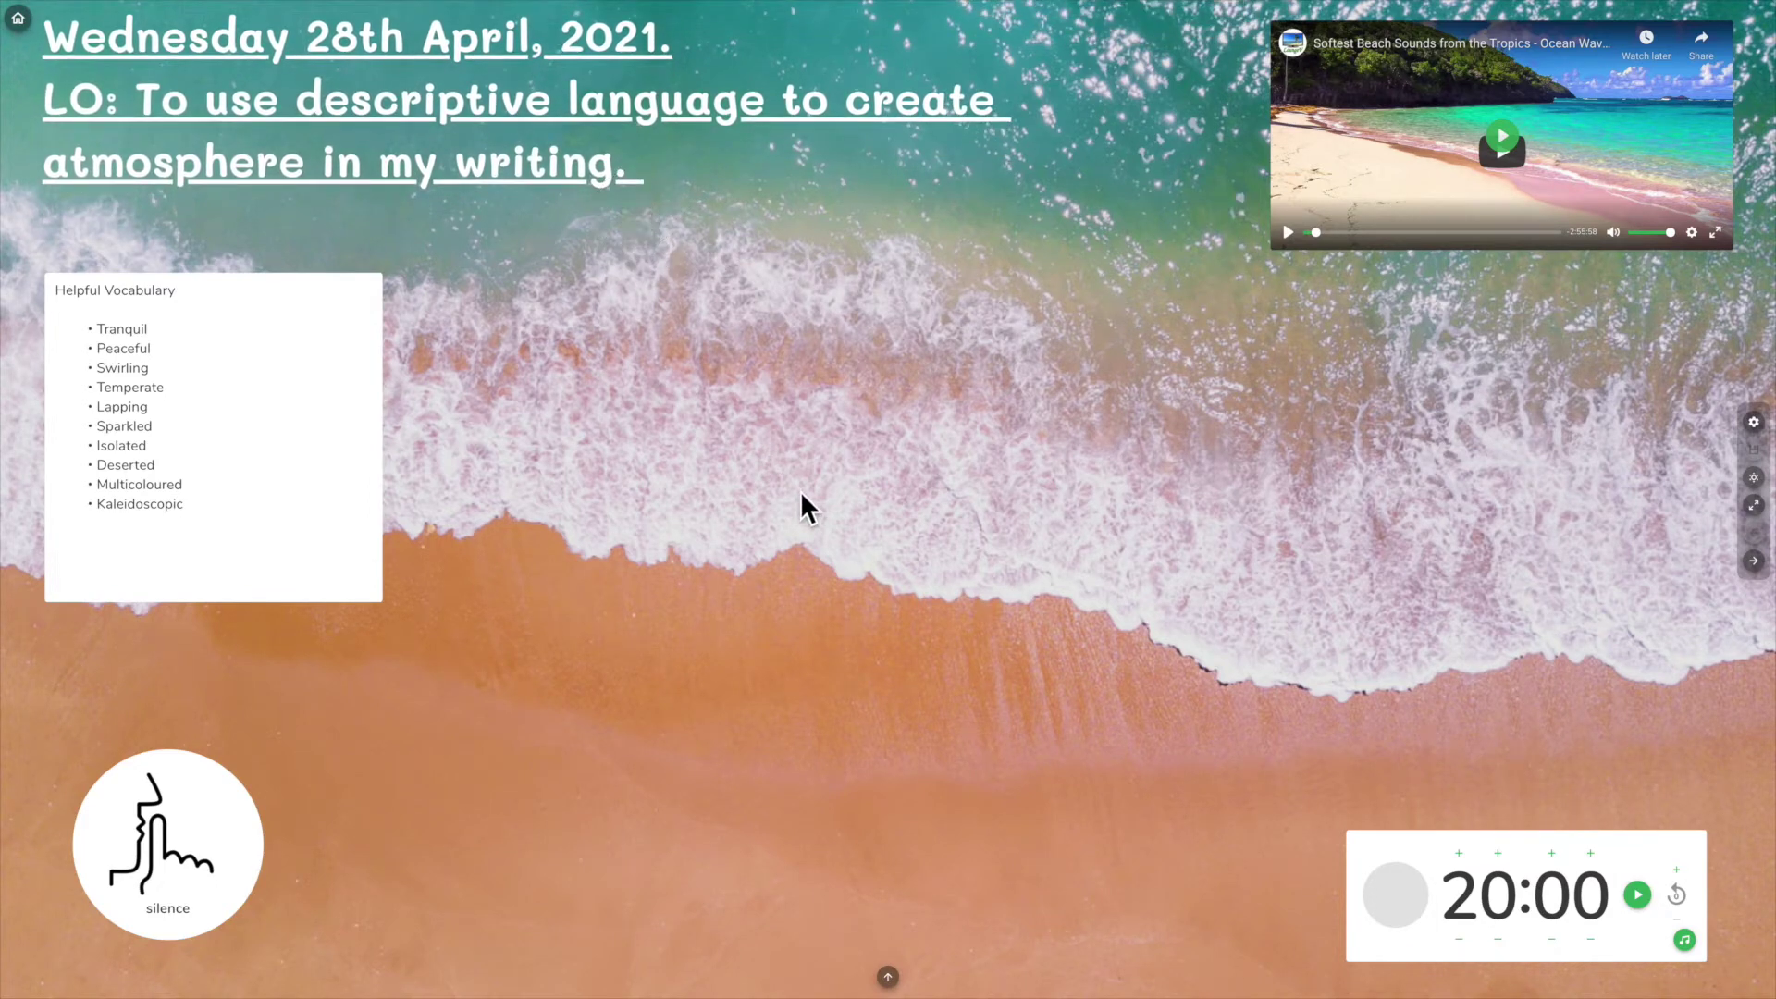
Step: Make the Helpful Vocabulary box's background fully transparent (#FFFFFF00)
left_click(266, 467)
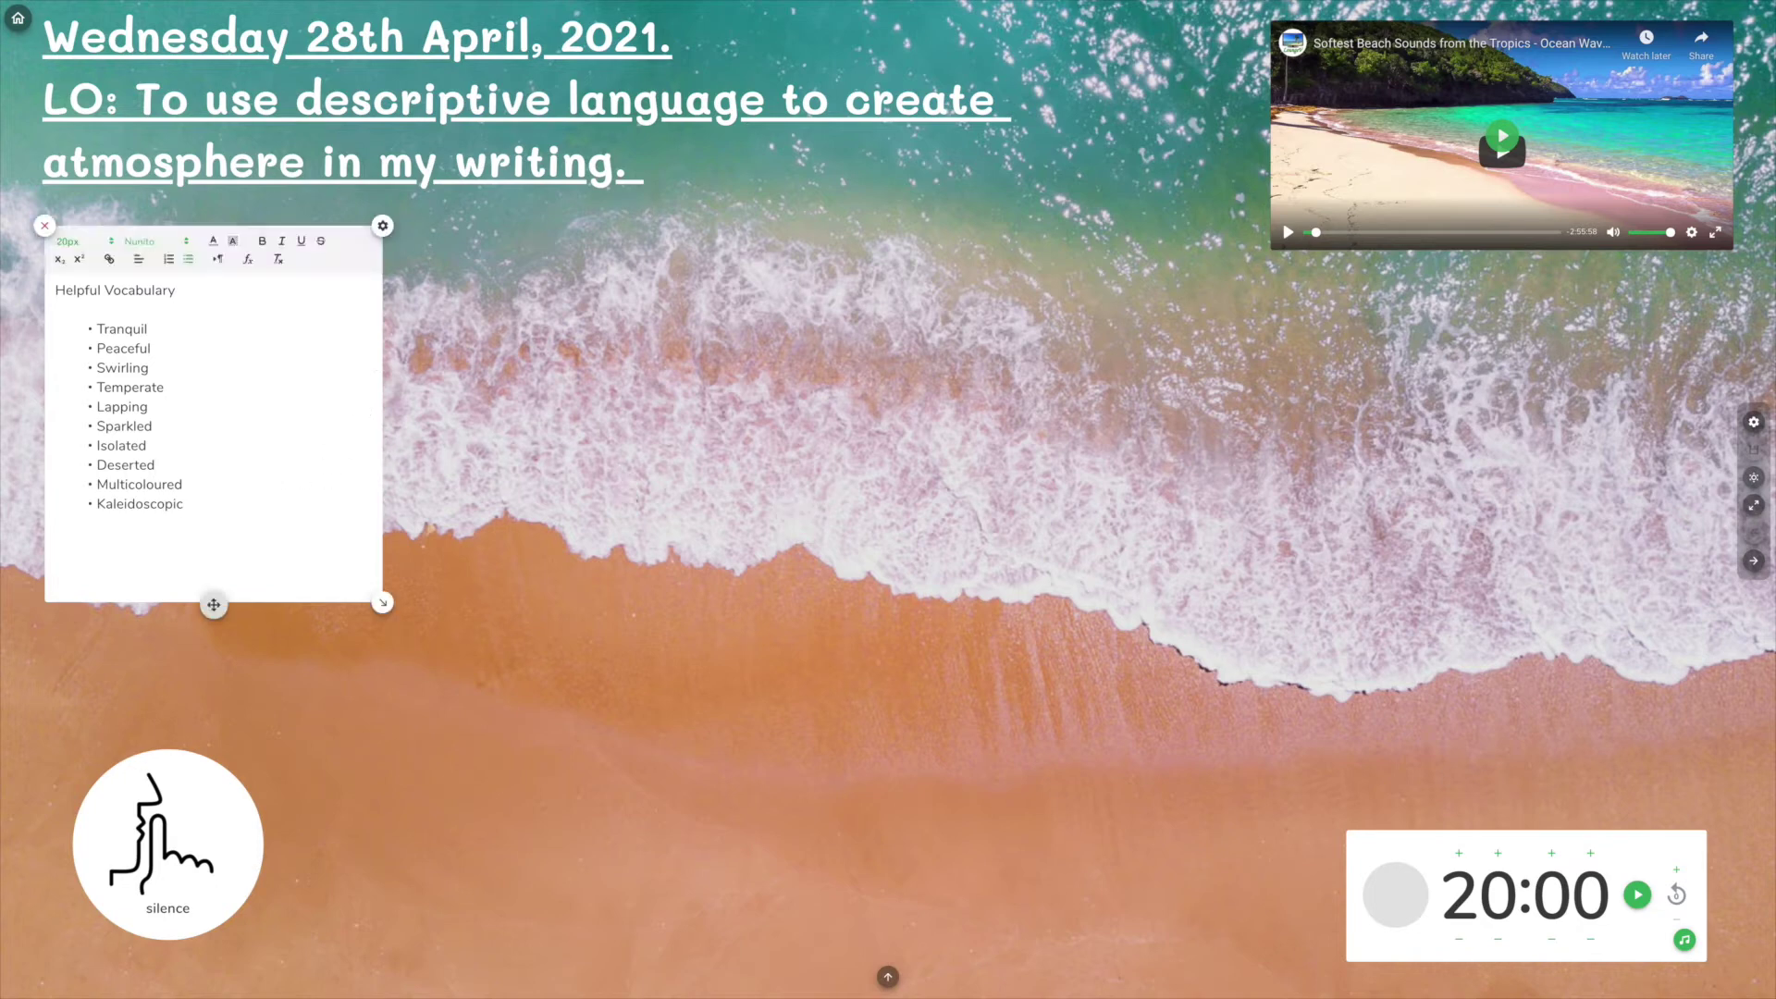
left_click(382, 228)
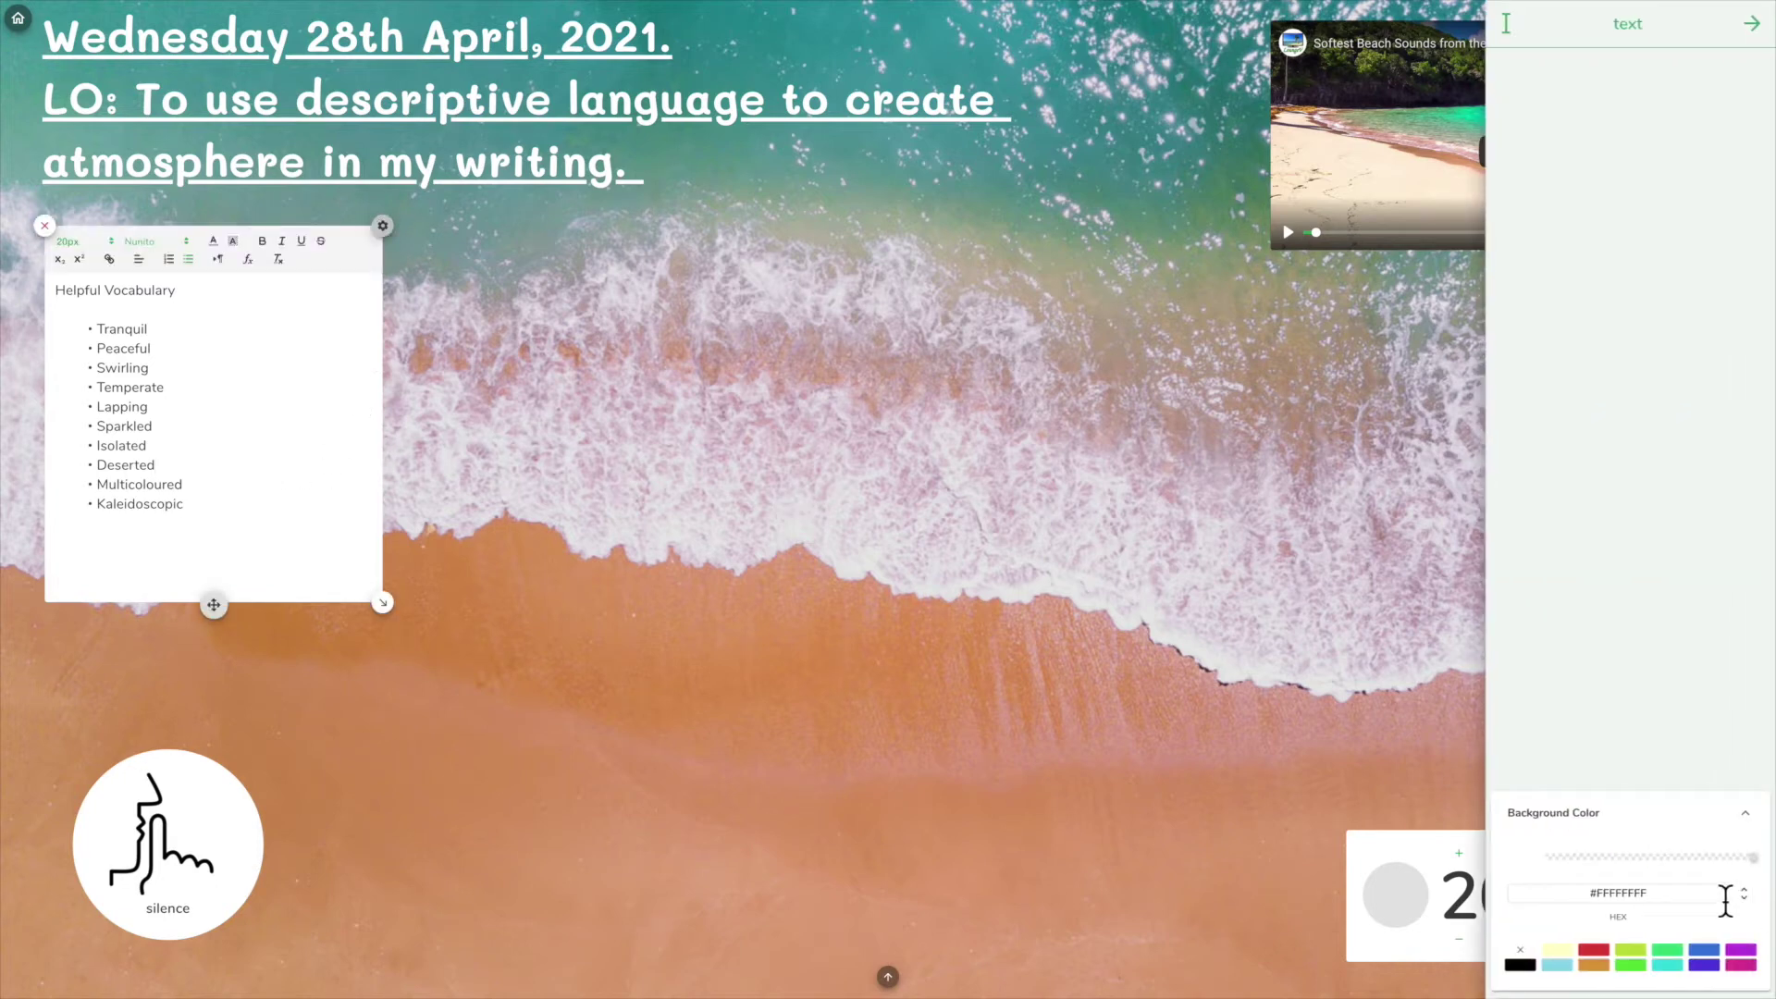
left_click_drag(1748, 858, 1532, 858)
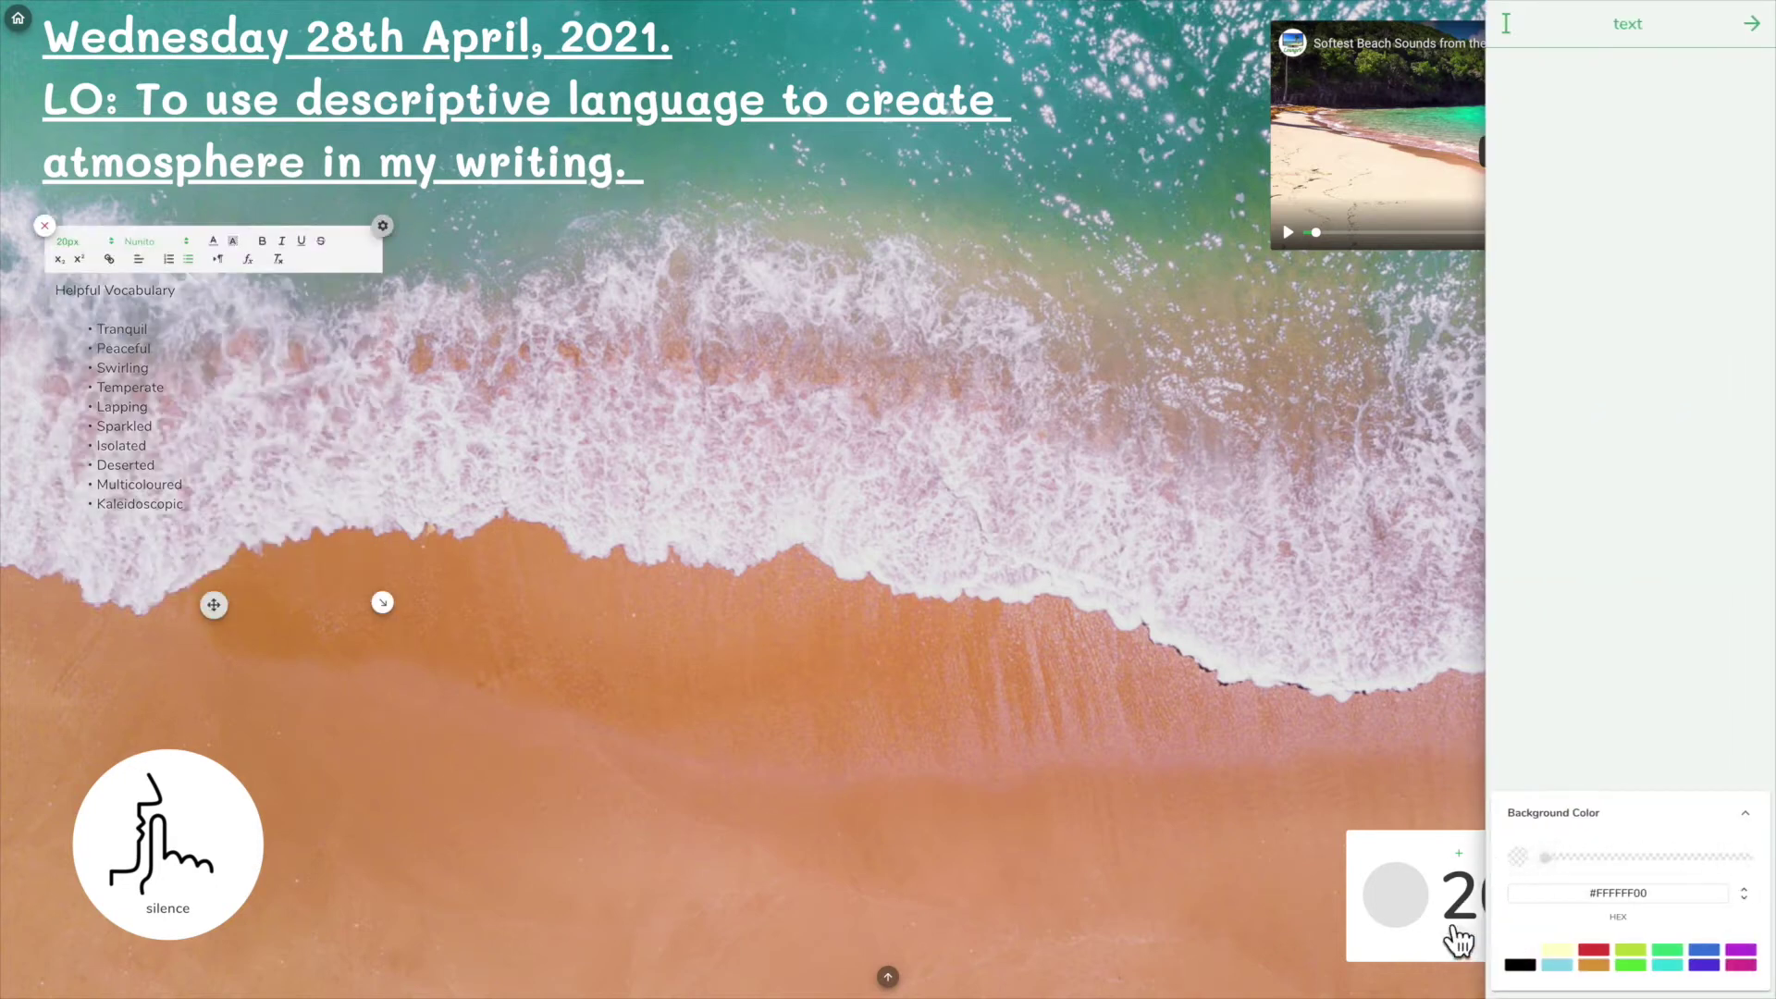
Step: Make all the Helpful Vocabulary text bold at 48px and enlarge its box until every word fits
left_click_drag(238, 523, 76, 285)
key("ctrl+b")
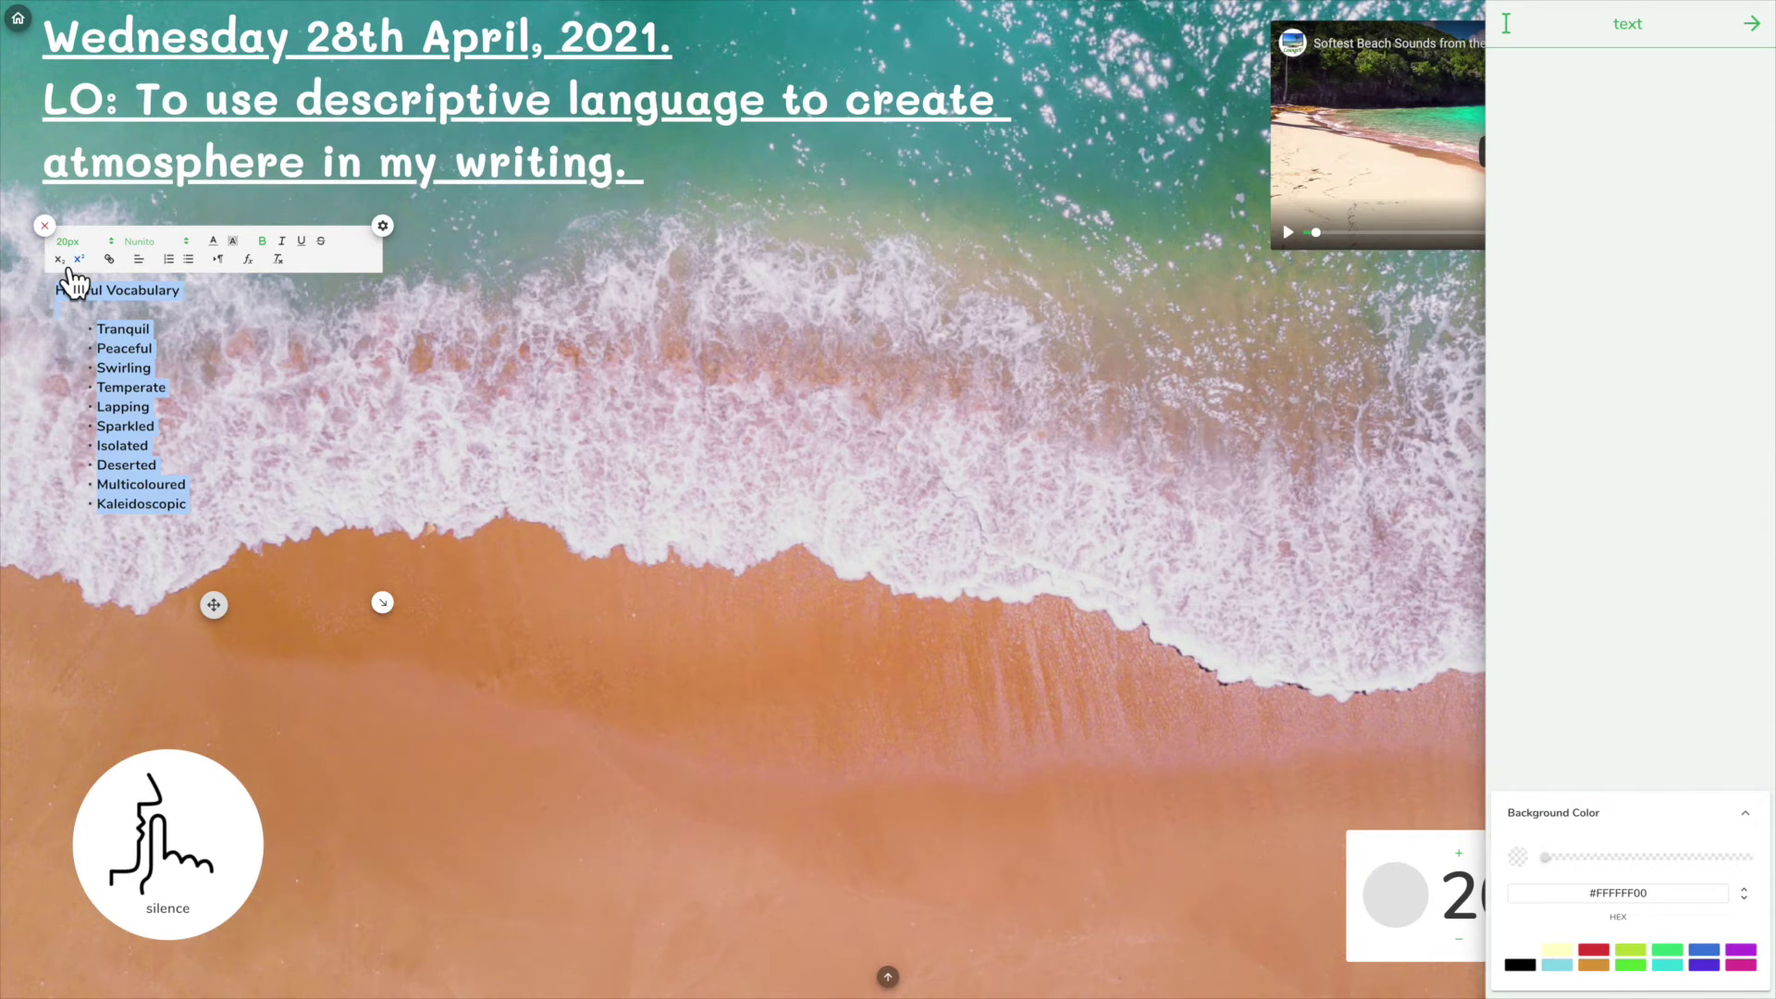
left_click(102, 242)
left_click(110, 344)
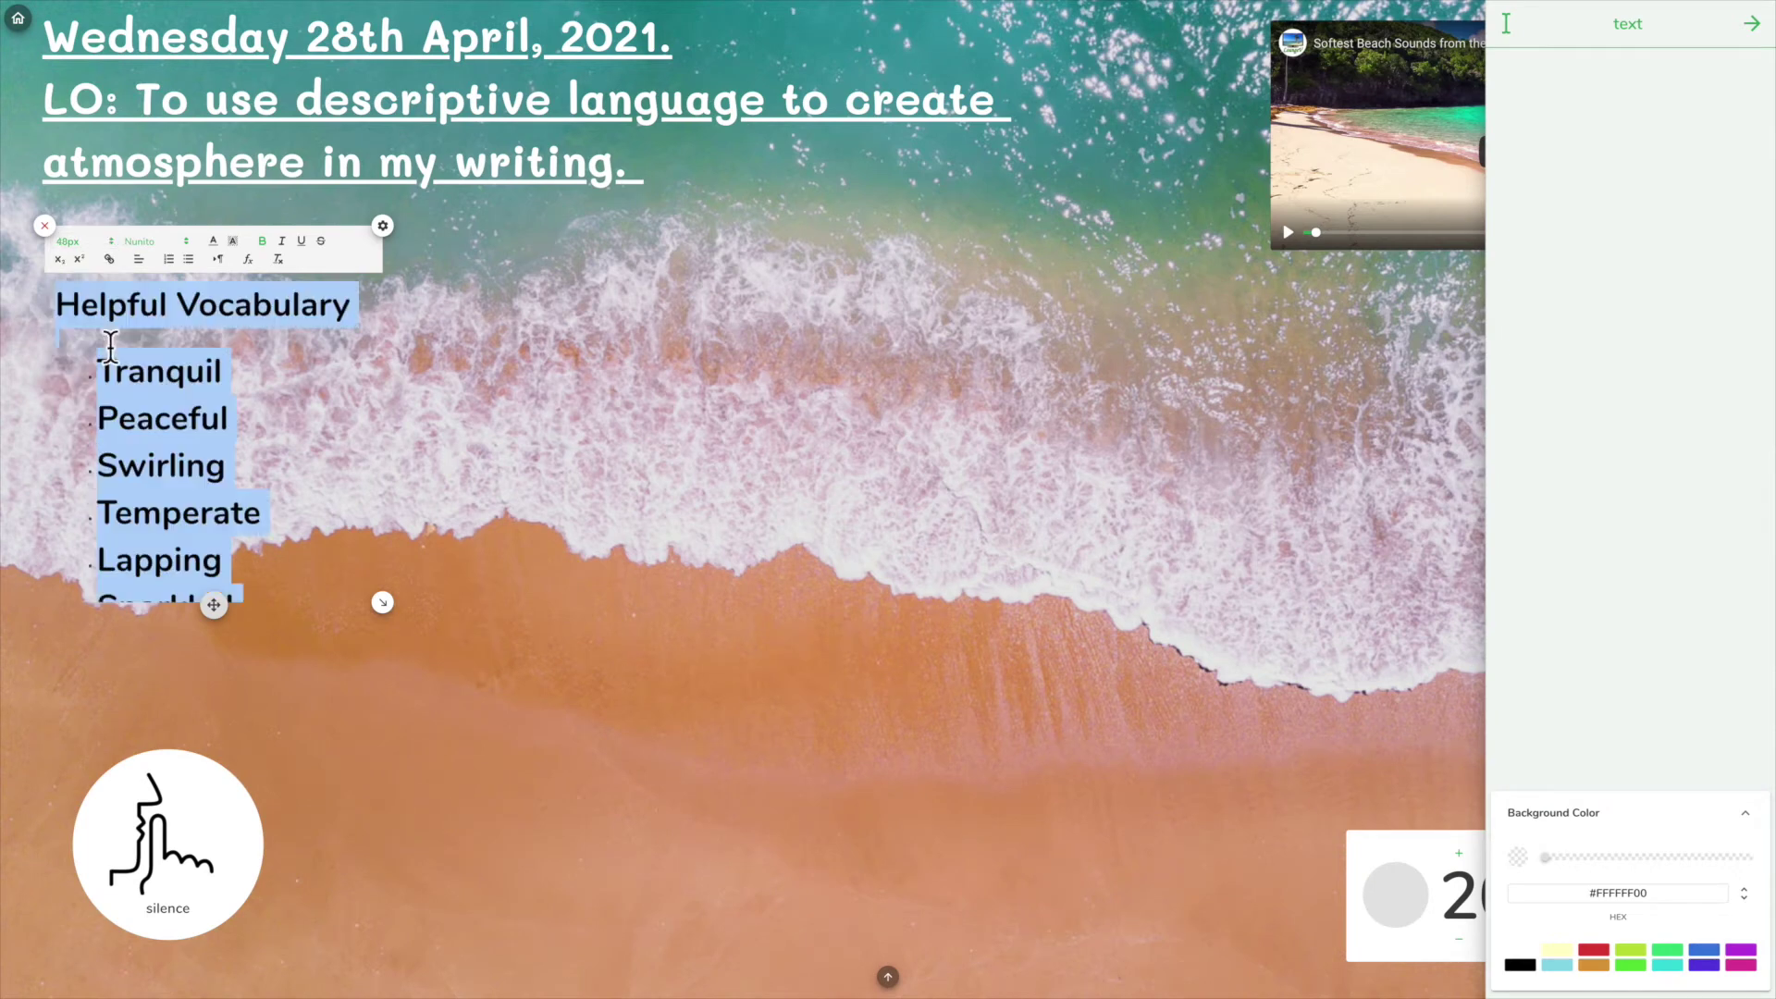
left_click_drag(382, 602, 407, 873)
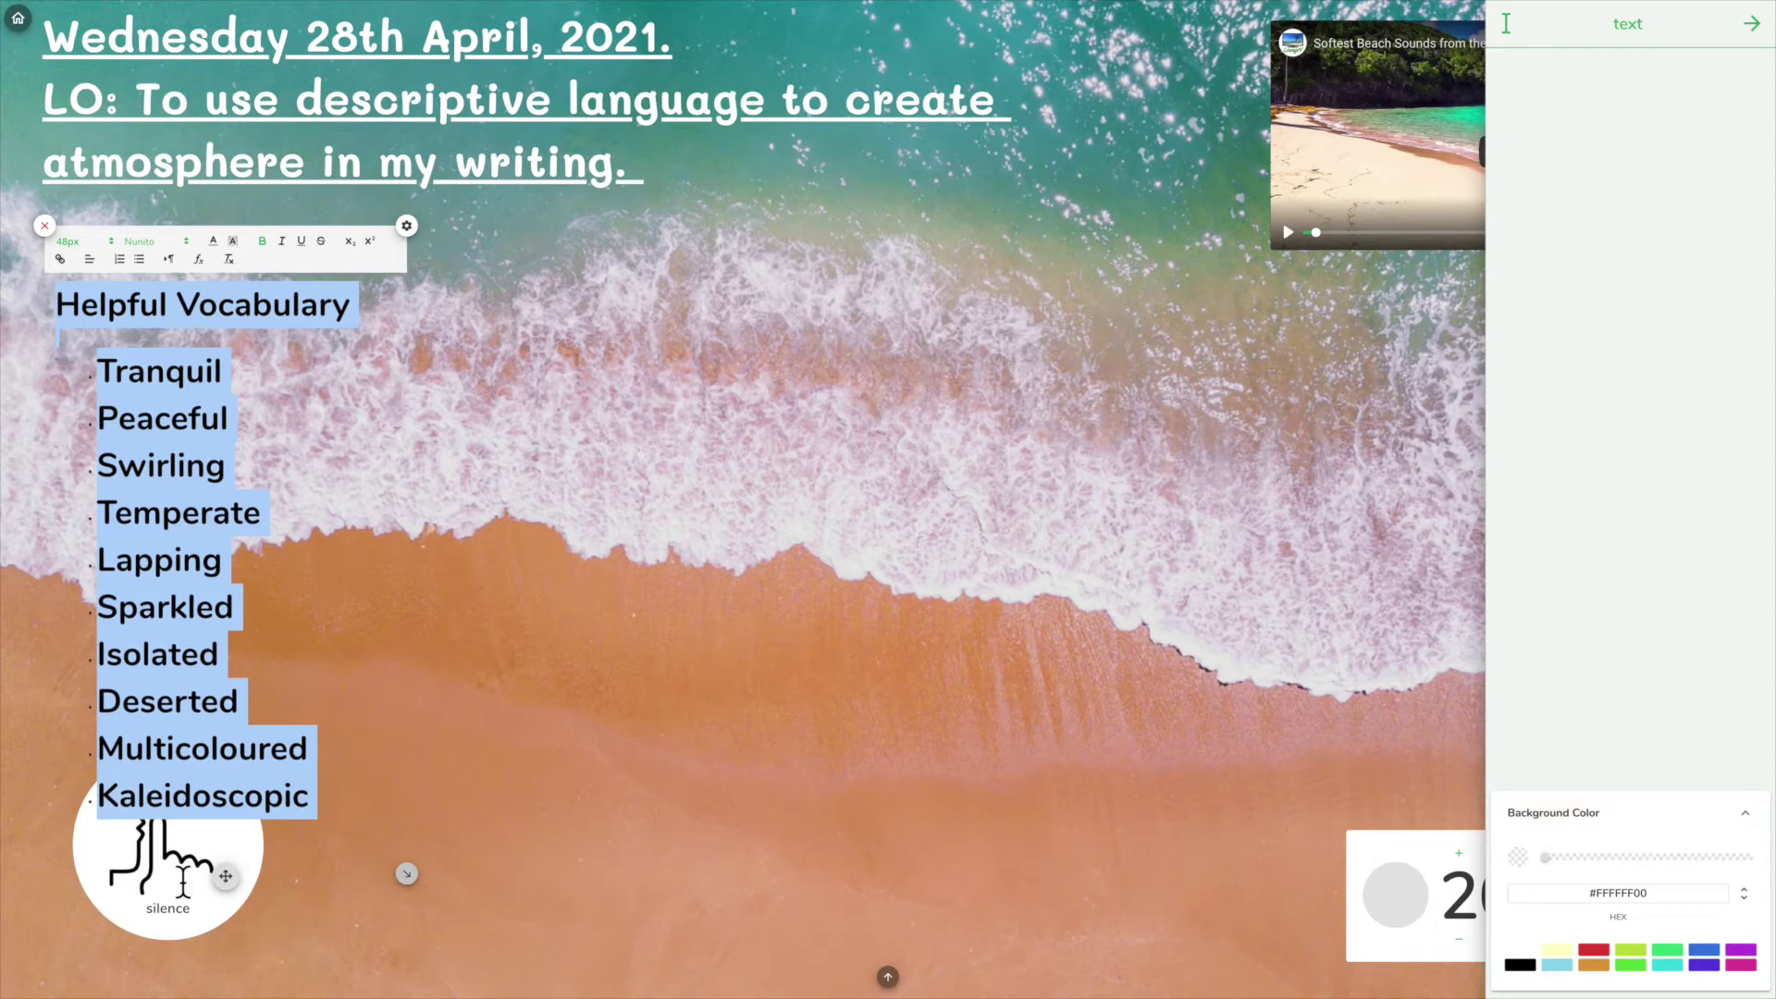
Step: Shift the vocabulary box slightly down and left, and move the silence symbol out to the right of the list
left_click_drag(226, 892, 382, 895)
left_click_drag(201, 941, 563, 960)
left_click(169, 959)
Step: Give the silence symbol a mostly transparent black background and close its settings
left_click(634, 801)
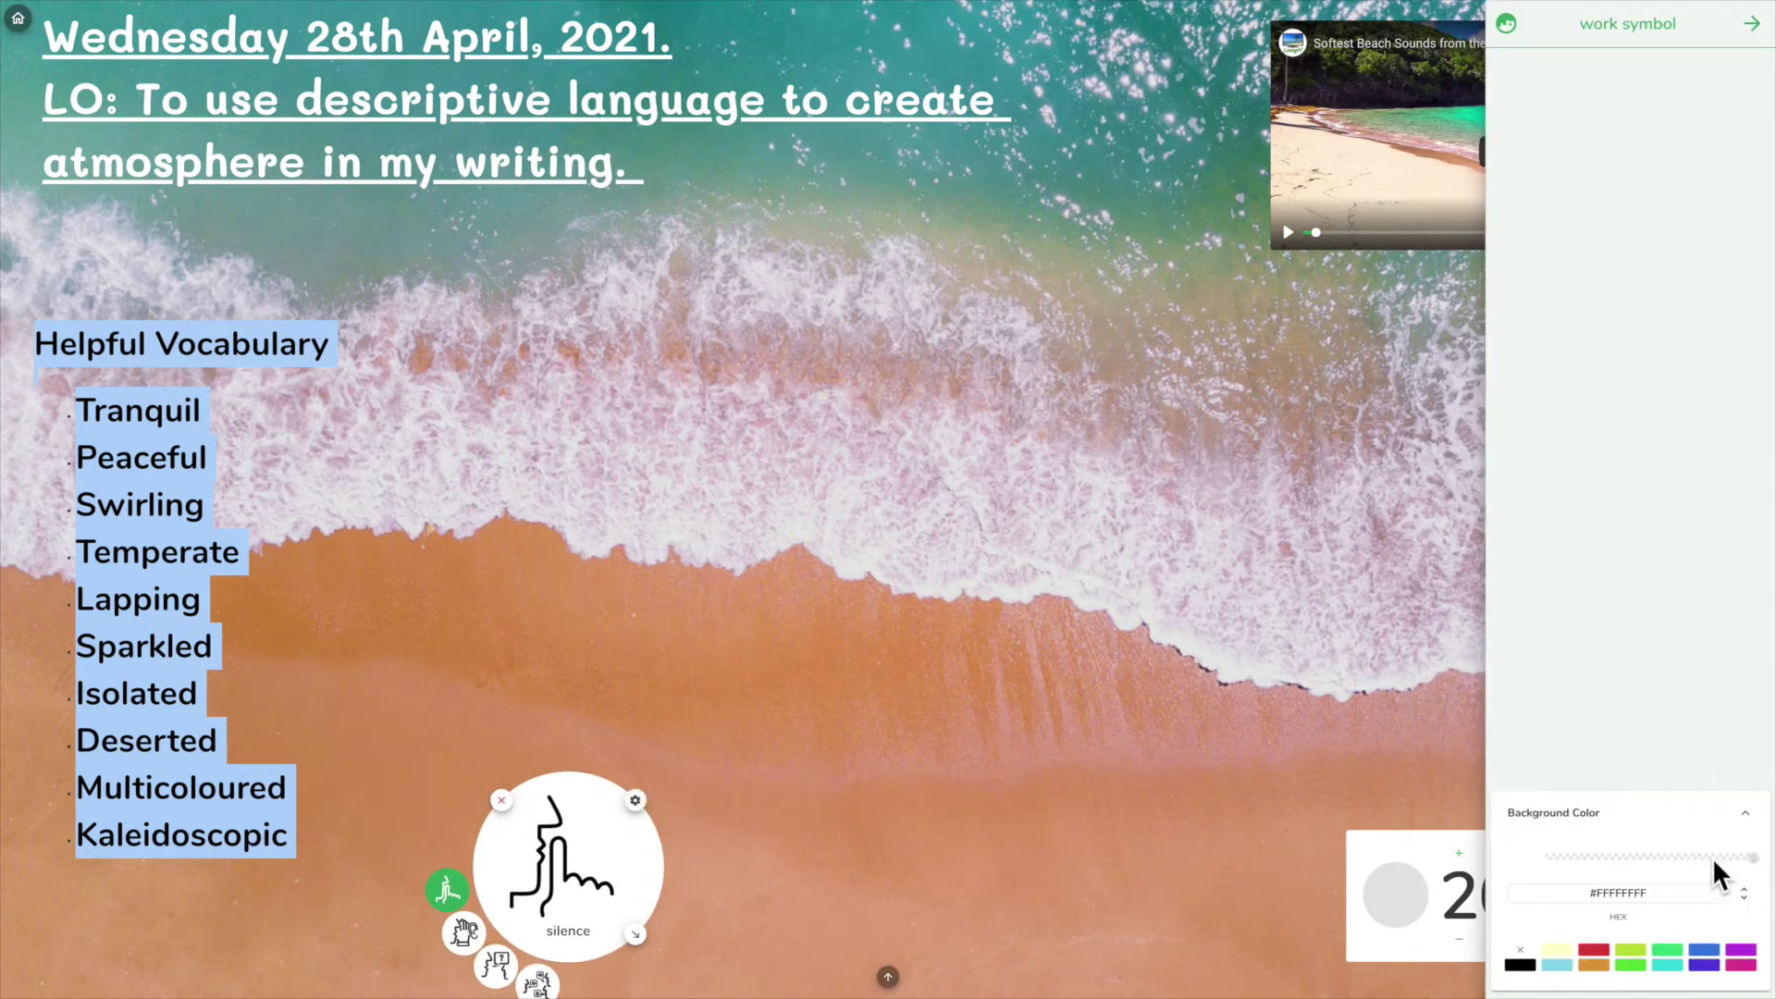
left_click_drag(1754, 859, 1518, 859)
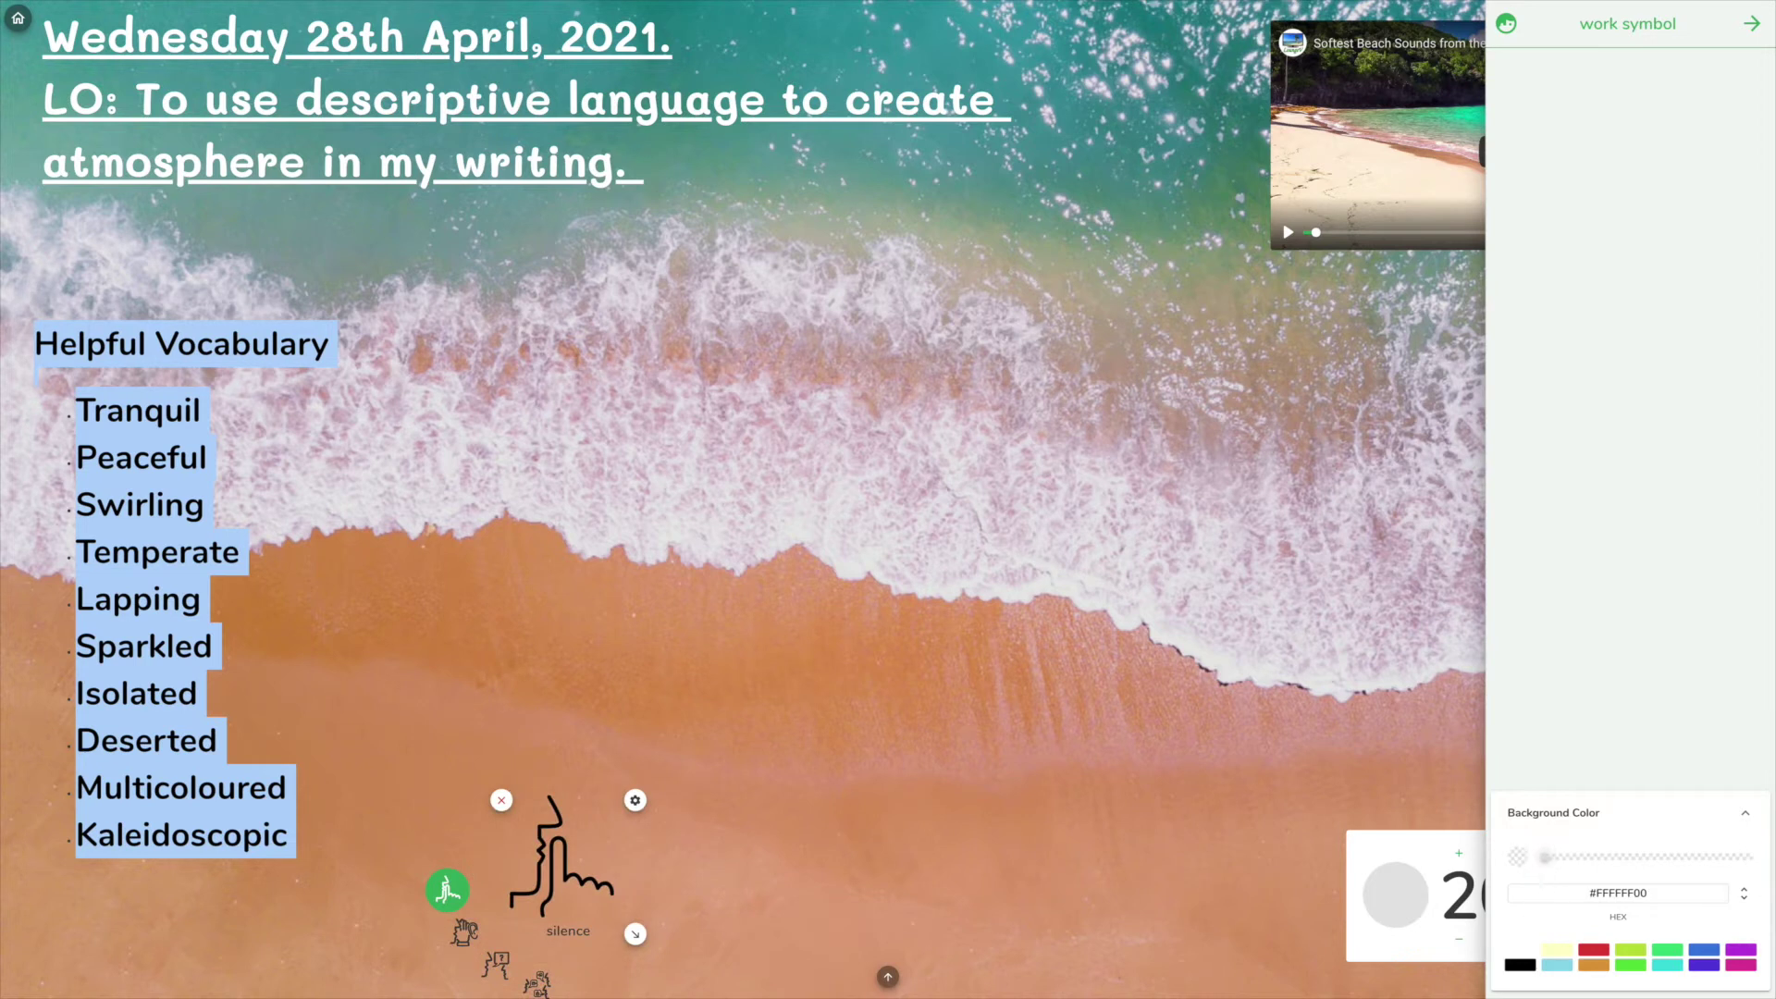
left_click(1524, 966)
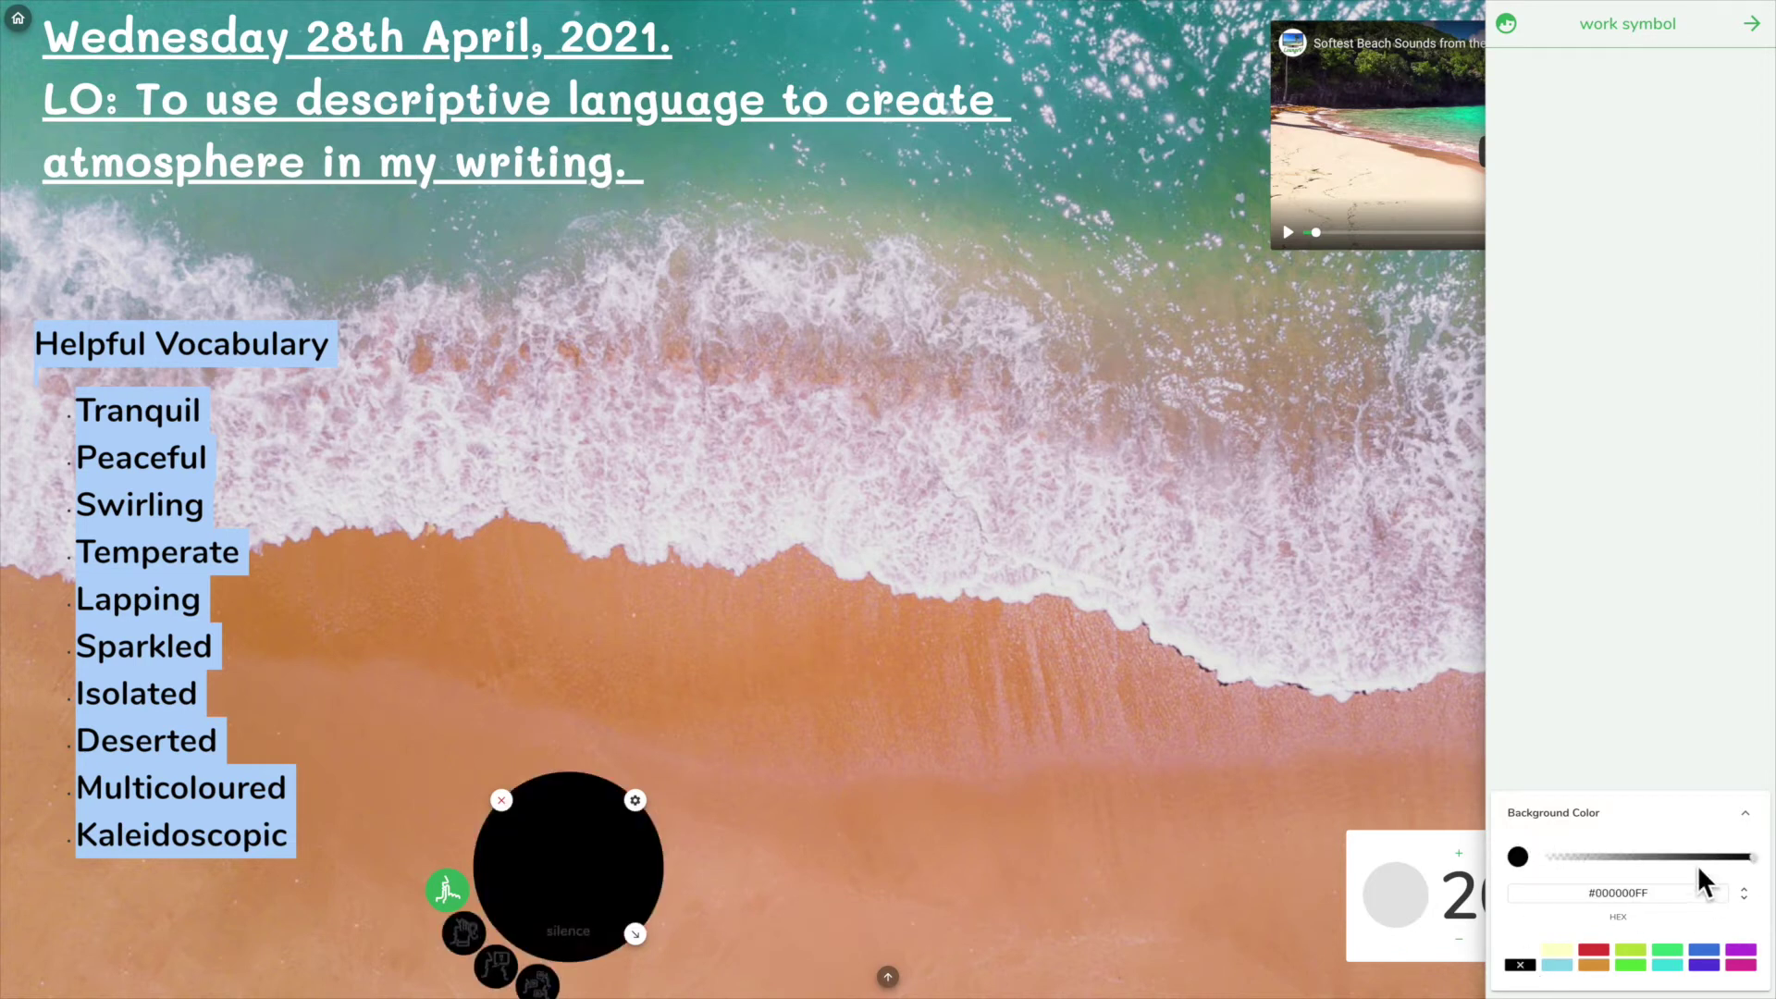
left_click_drag(1757, 857, 1583, 859)
left_click(768, 914)
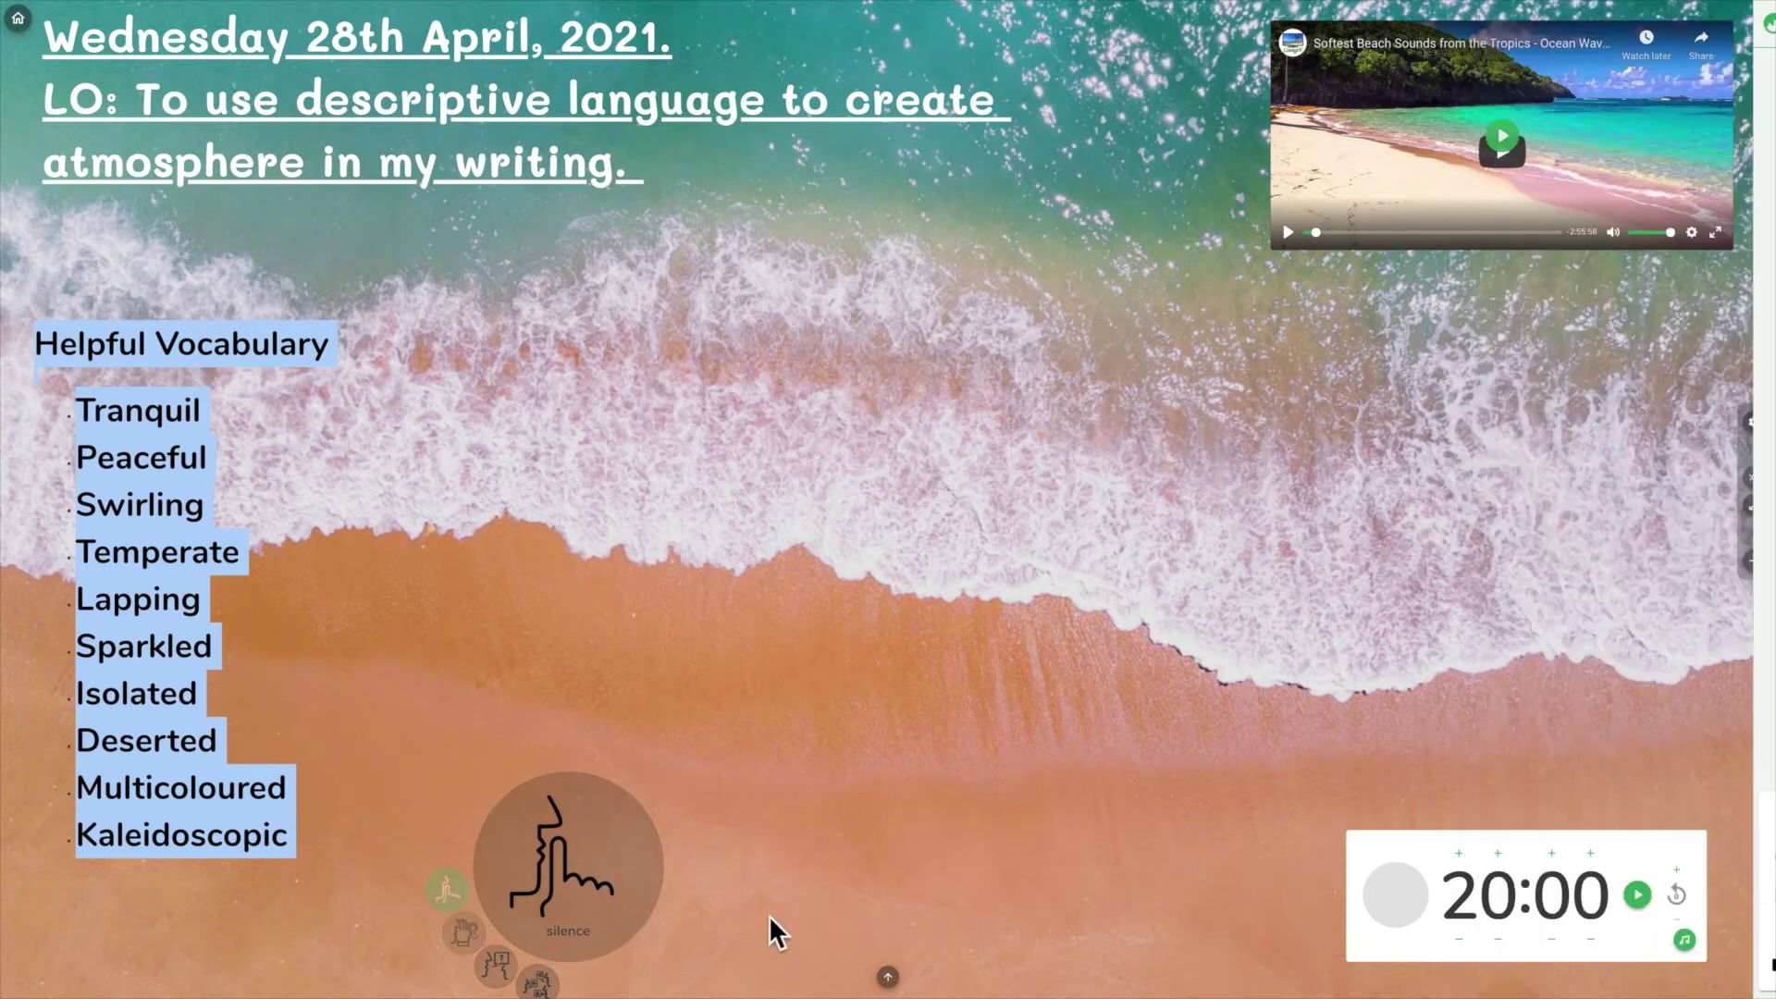
Step: Move the silence symbol up beside the vocabulary list and lower the vocabulary box towards the screen's bottom edge
left_click(148, 847)
left_click_drag(613, 866, 499, 670)
left_click(178, 553)
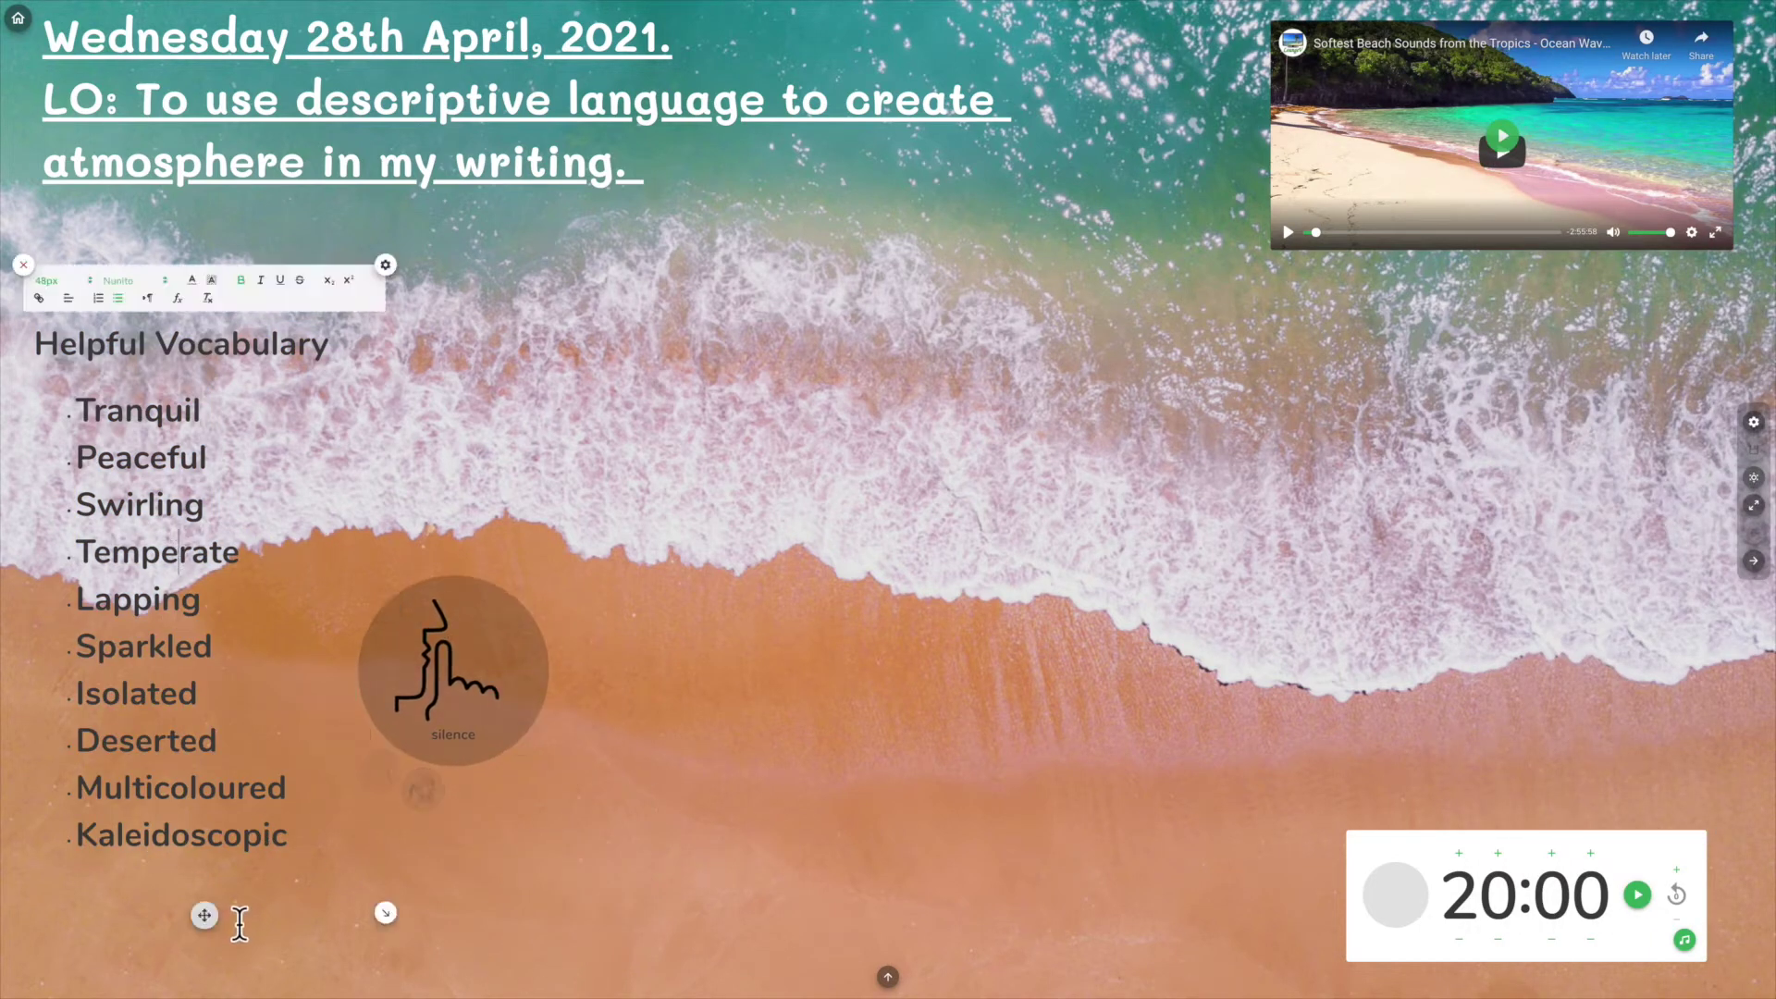
left_click_drag(208, 914, 205, 981)
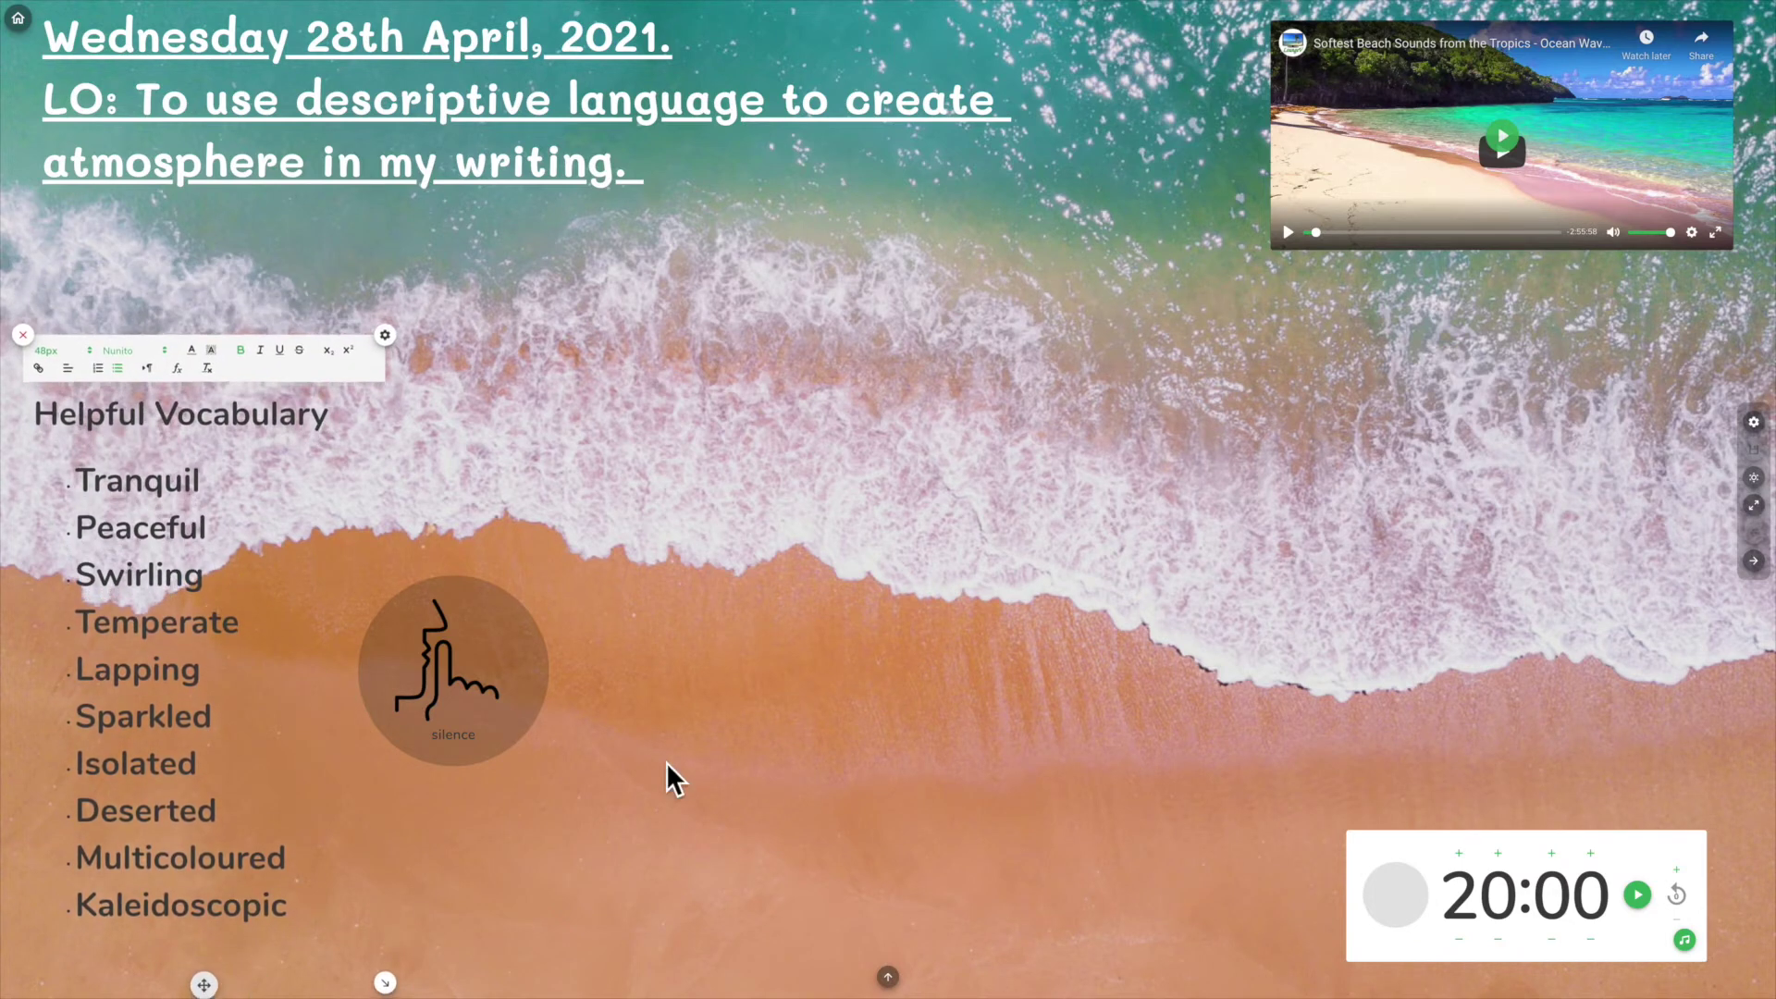
Step: Move the 20:00 timer below the silence symbol and make its background fully transparent
left_click(1416, 833)
left_click_drag(1416, 832, 455, 807)
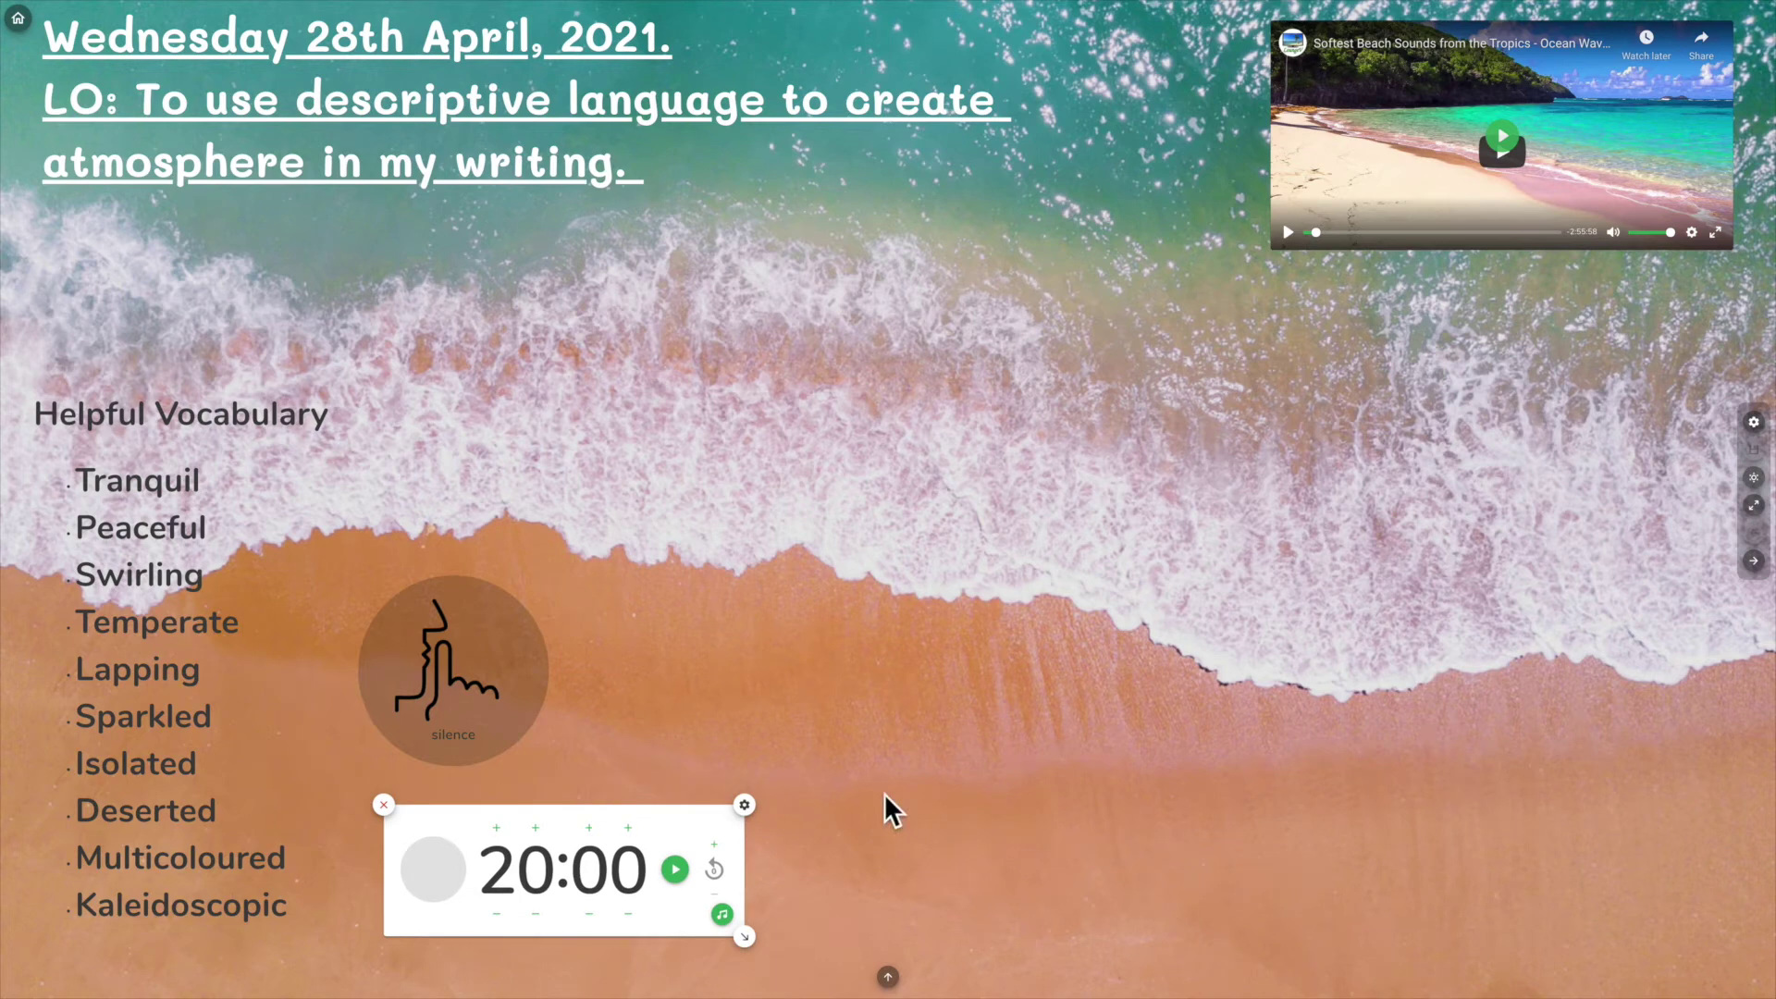
left_click(744, 805)
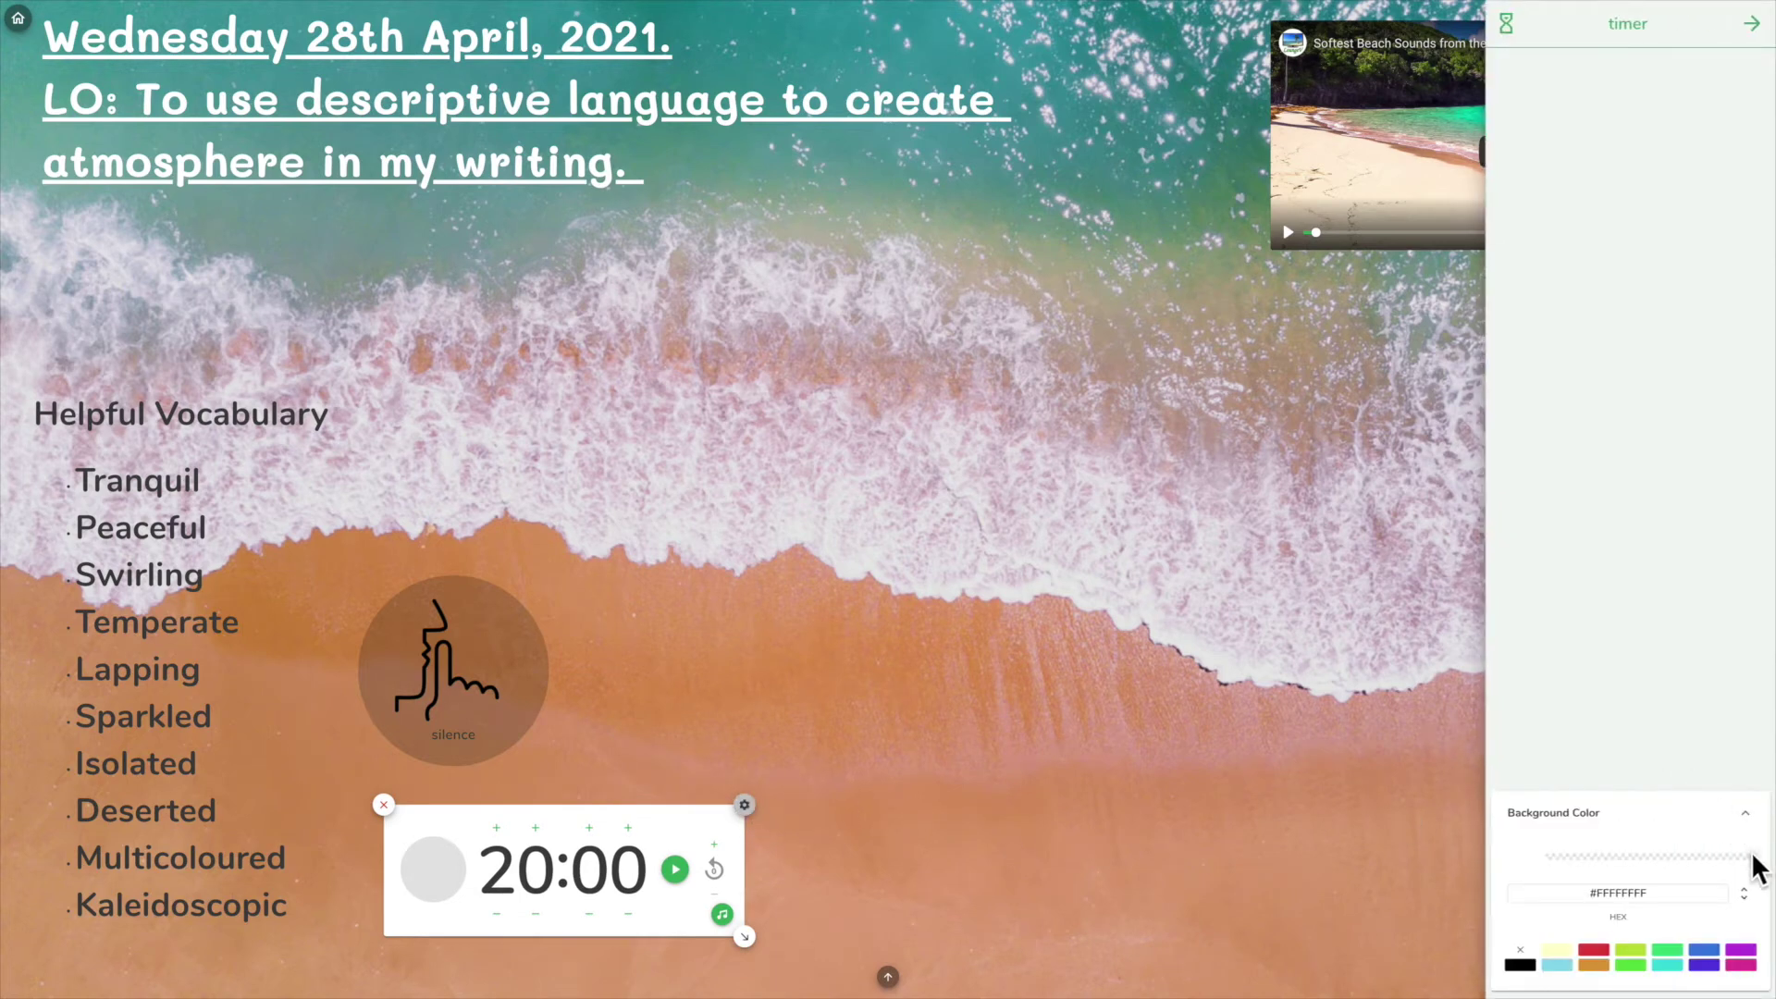
left_click_drag(1752, 857, 1495, 872)
left_click(971, 844)
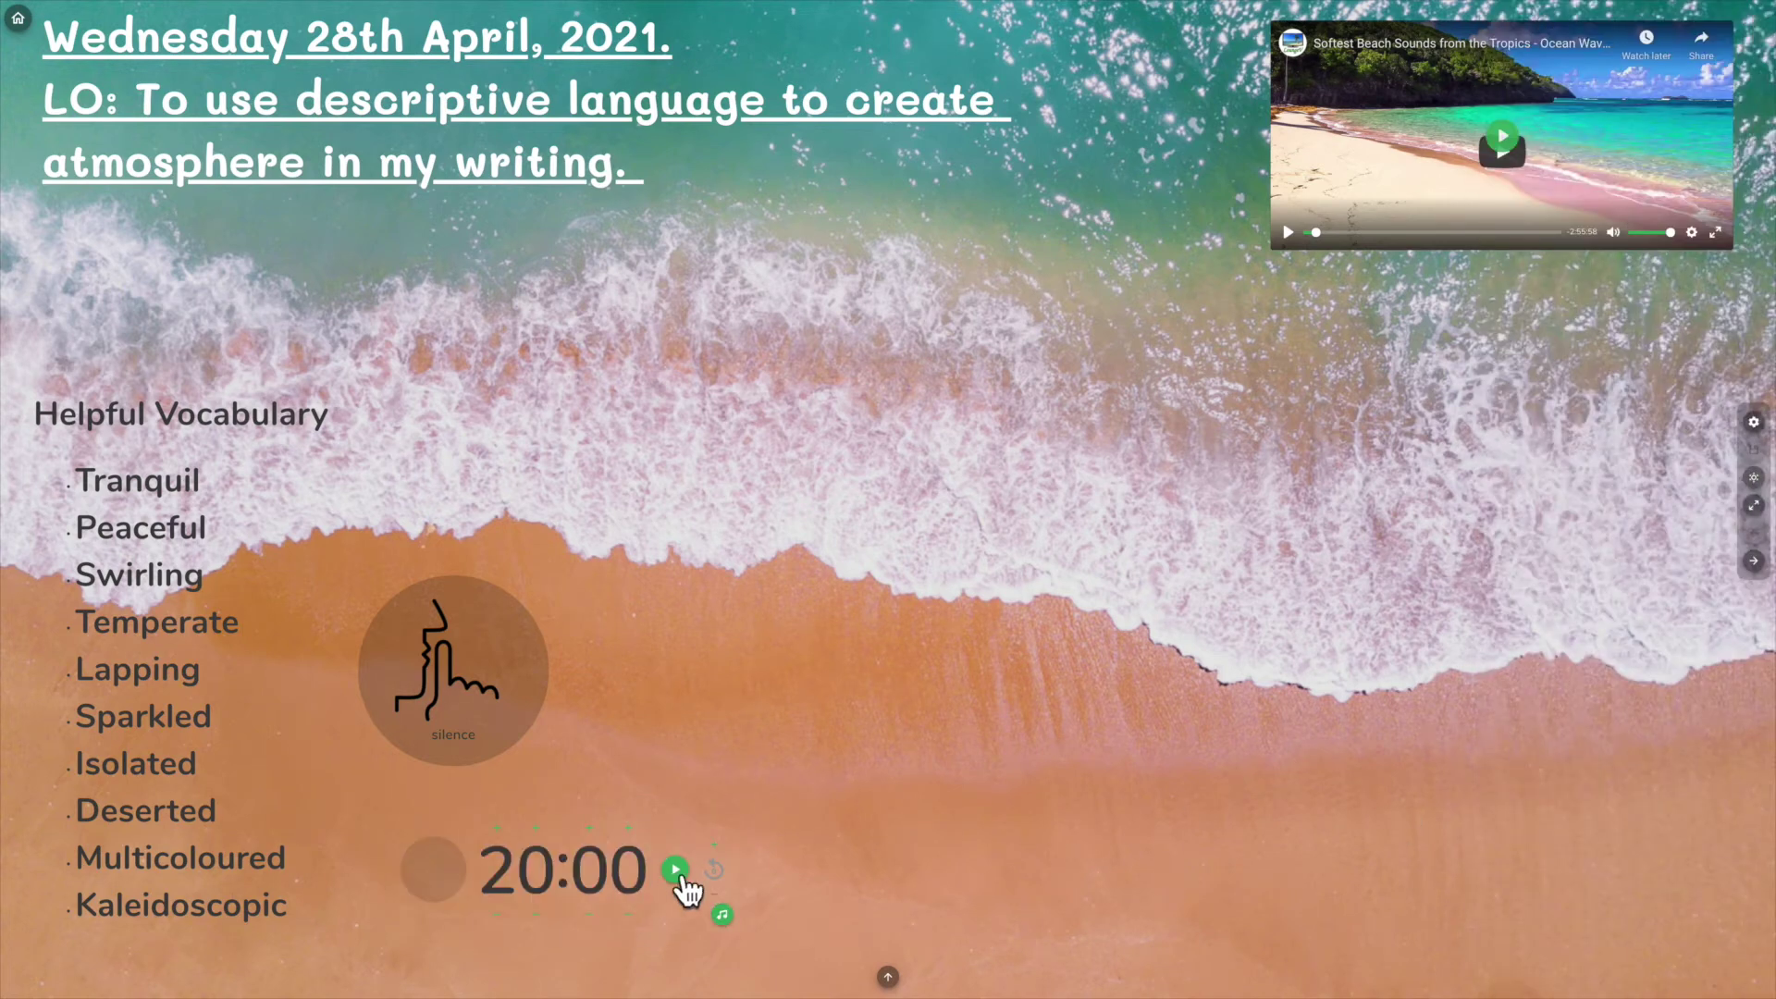
Step: Move the beach sounds video to the left, start playing it and lower the sound volume
left_click_drag(1400, 153, 1208, 165)
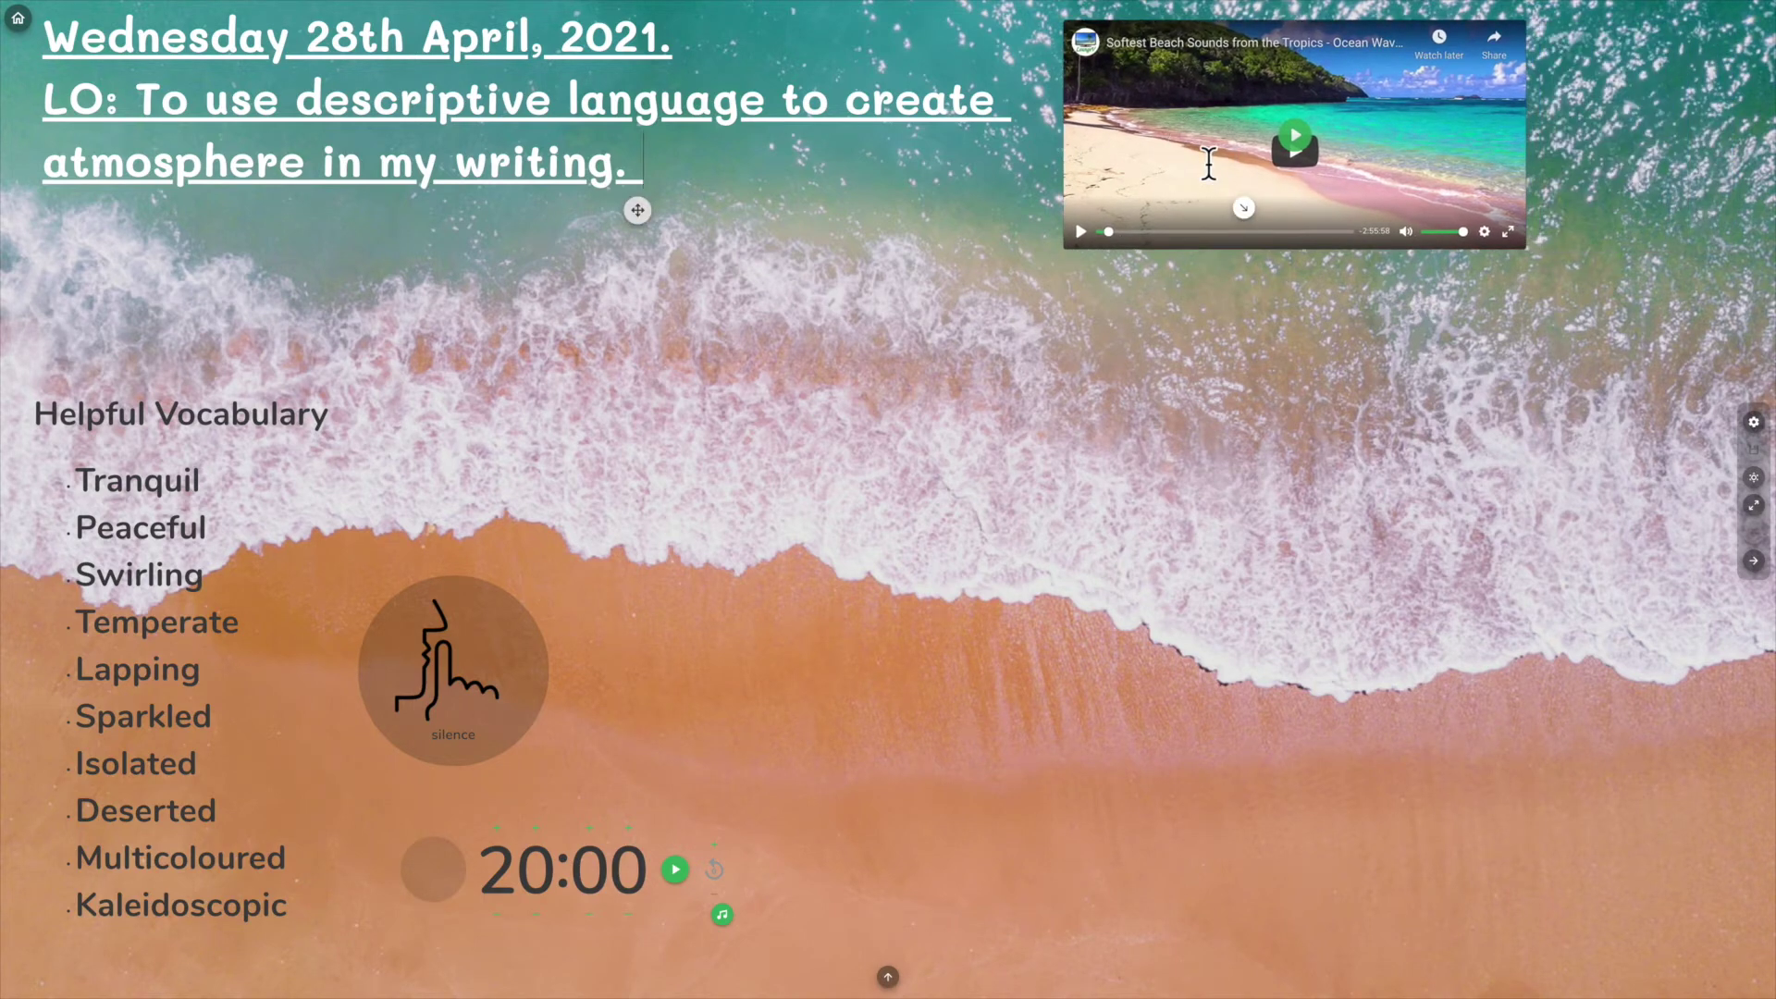
left_click(1480, 182)
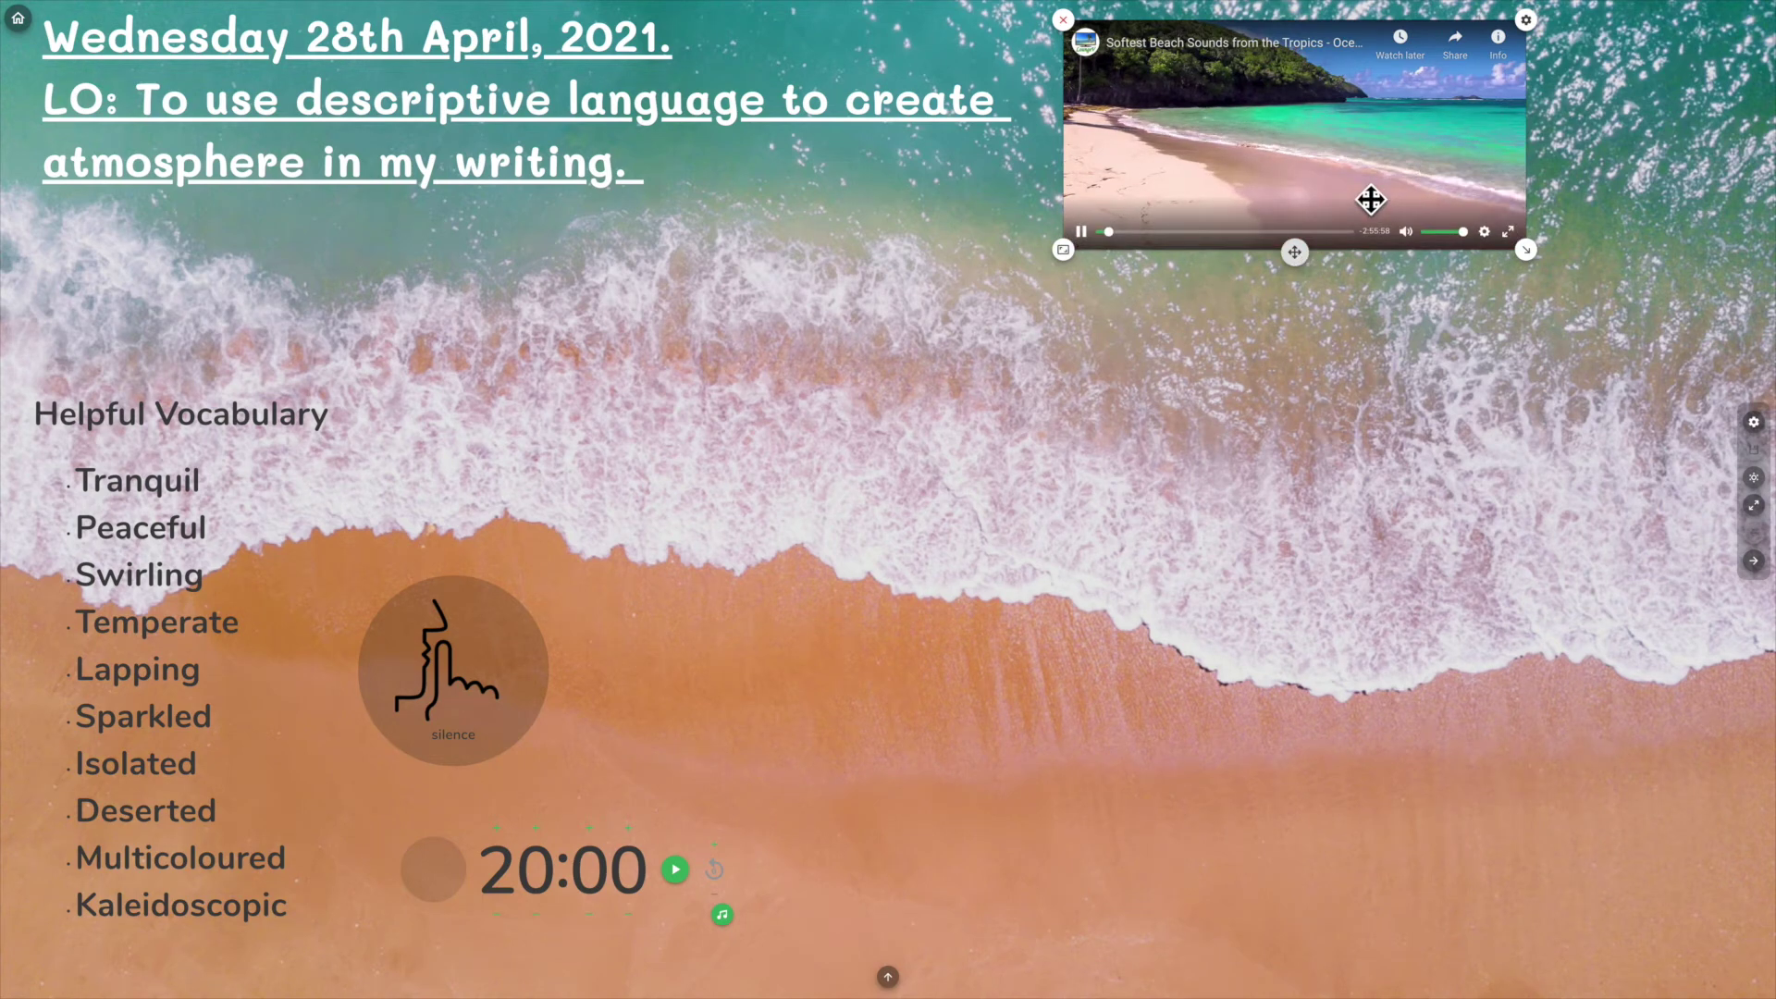
key("XF86AudioLowerVolume")
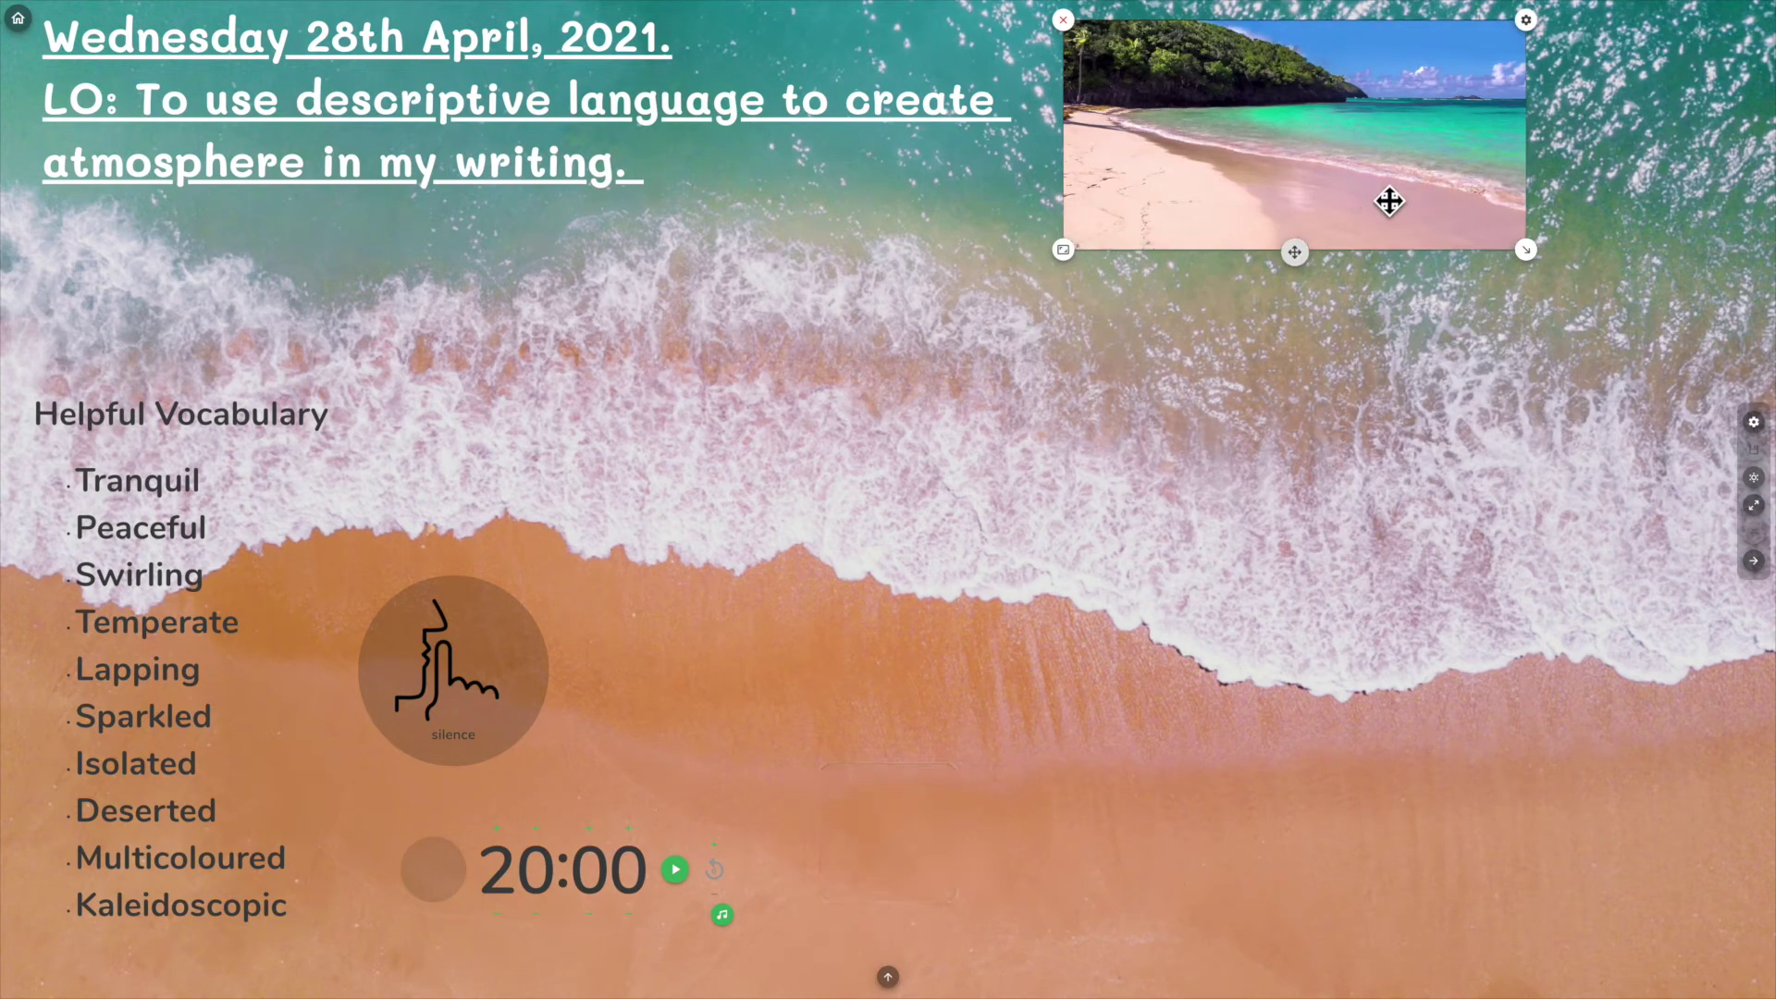
Step: Enlarge the beach video to more than half the screen's width and place it between the vocabulary list and the right edge
left_click_drag(1526, 250, 1748, 434)
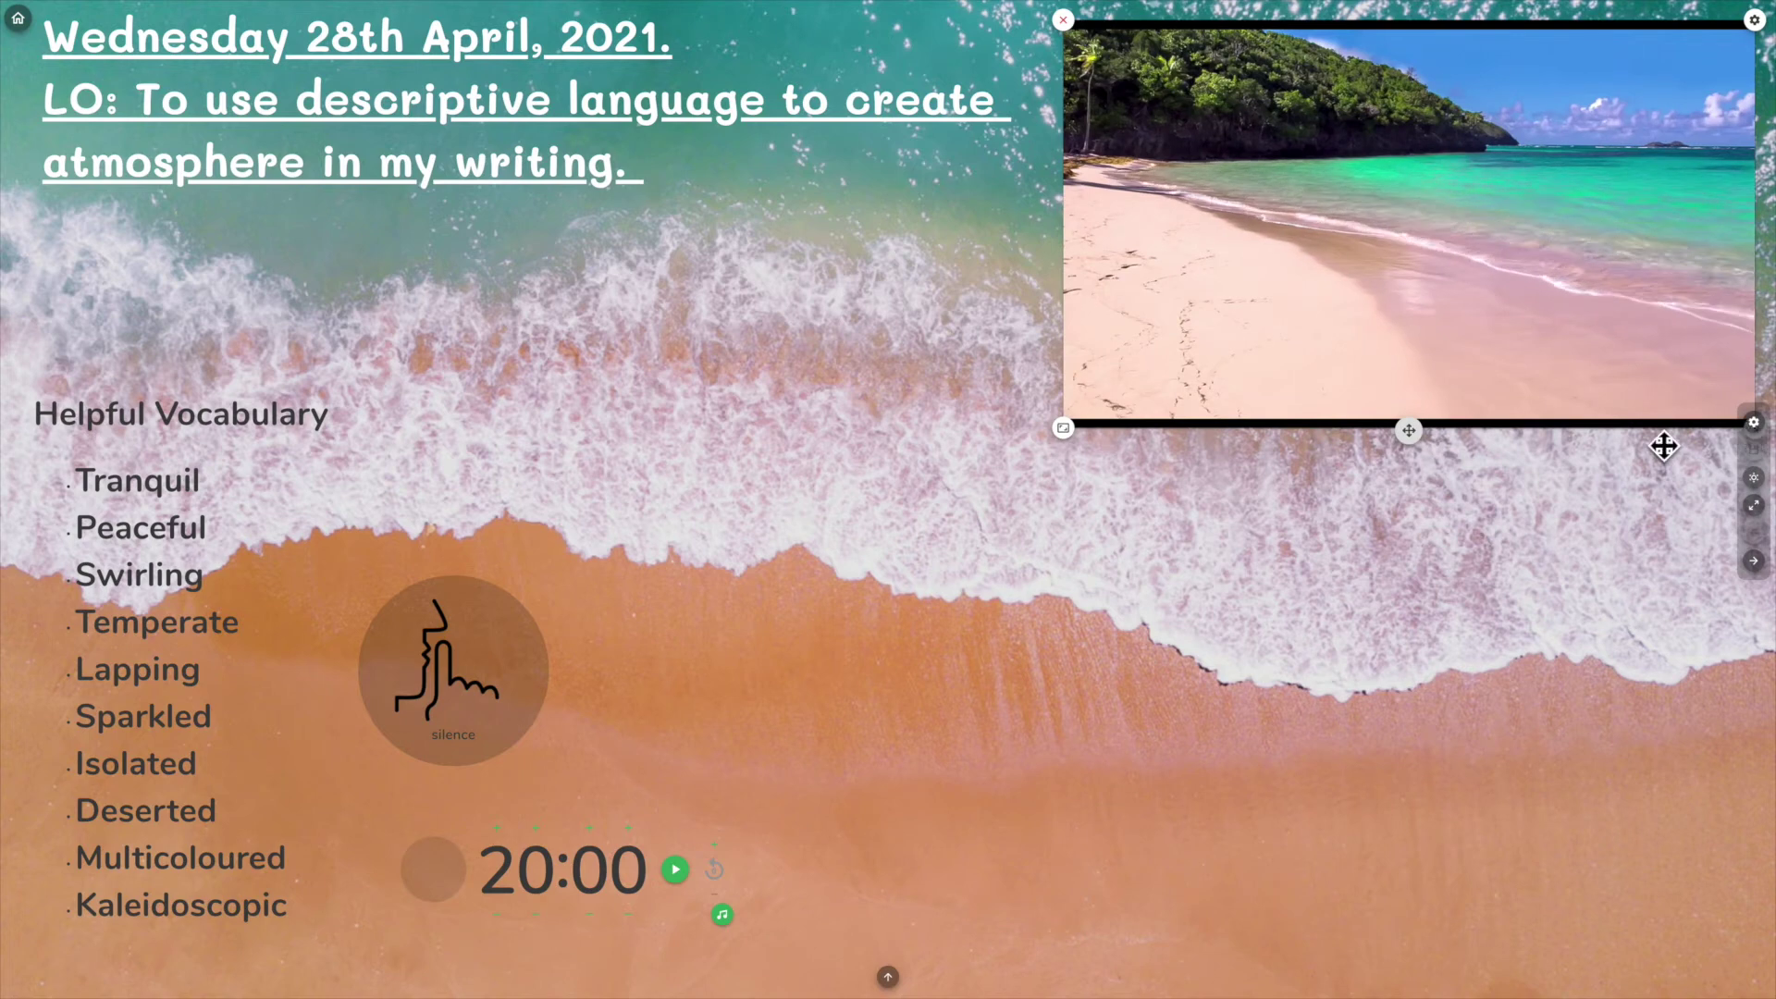
left_click_drag(1408, 430, 970, 638)
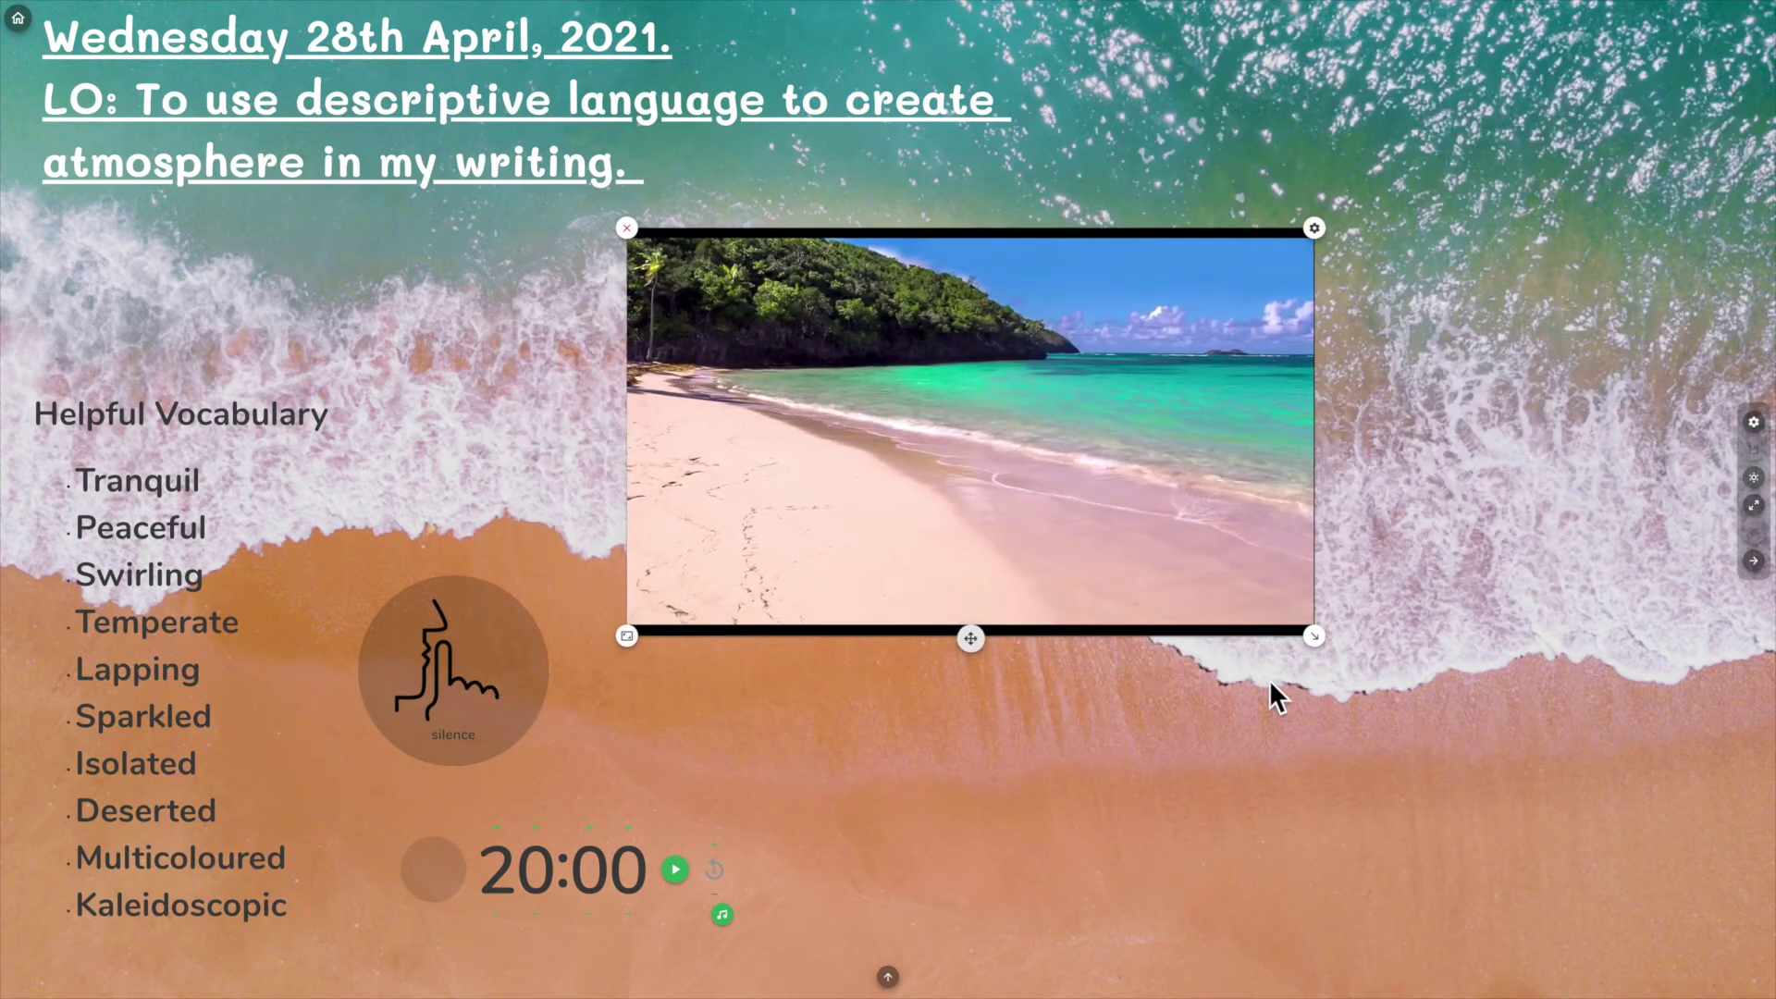
left_click_drag(1314, 637, 1649, 790)
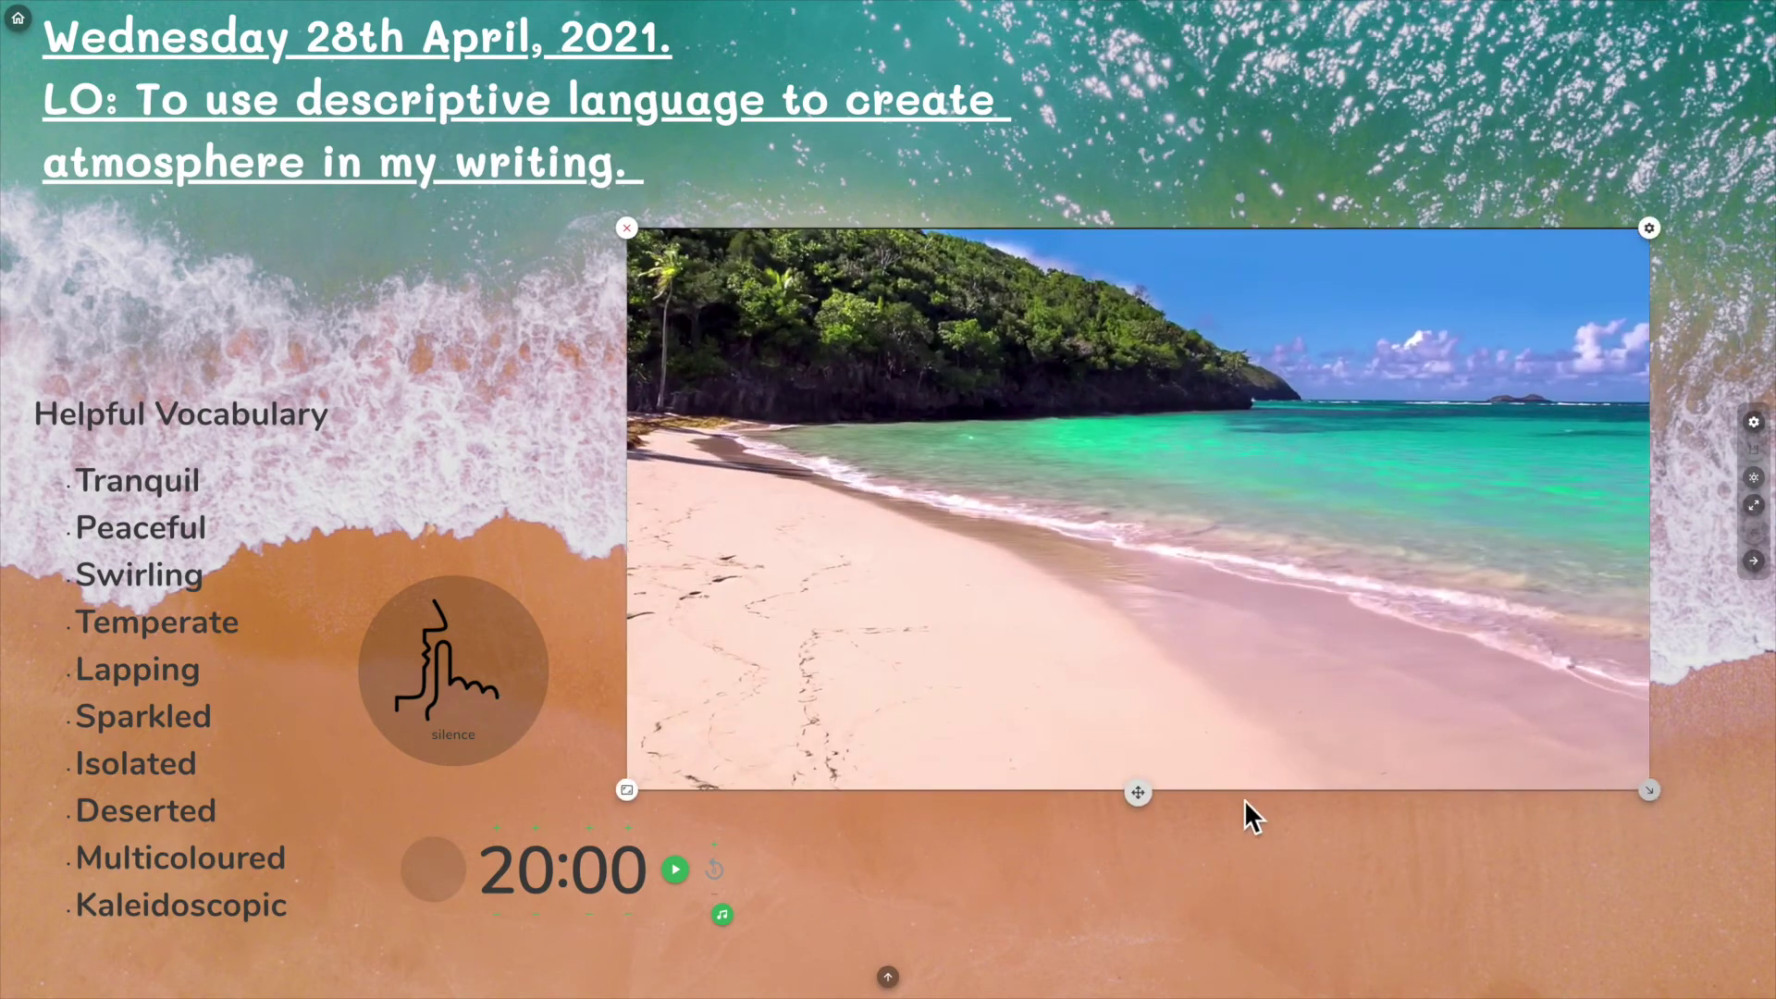
left_click_drag(1138, 793, 1186, 810)
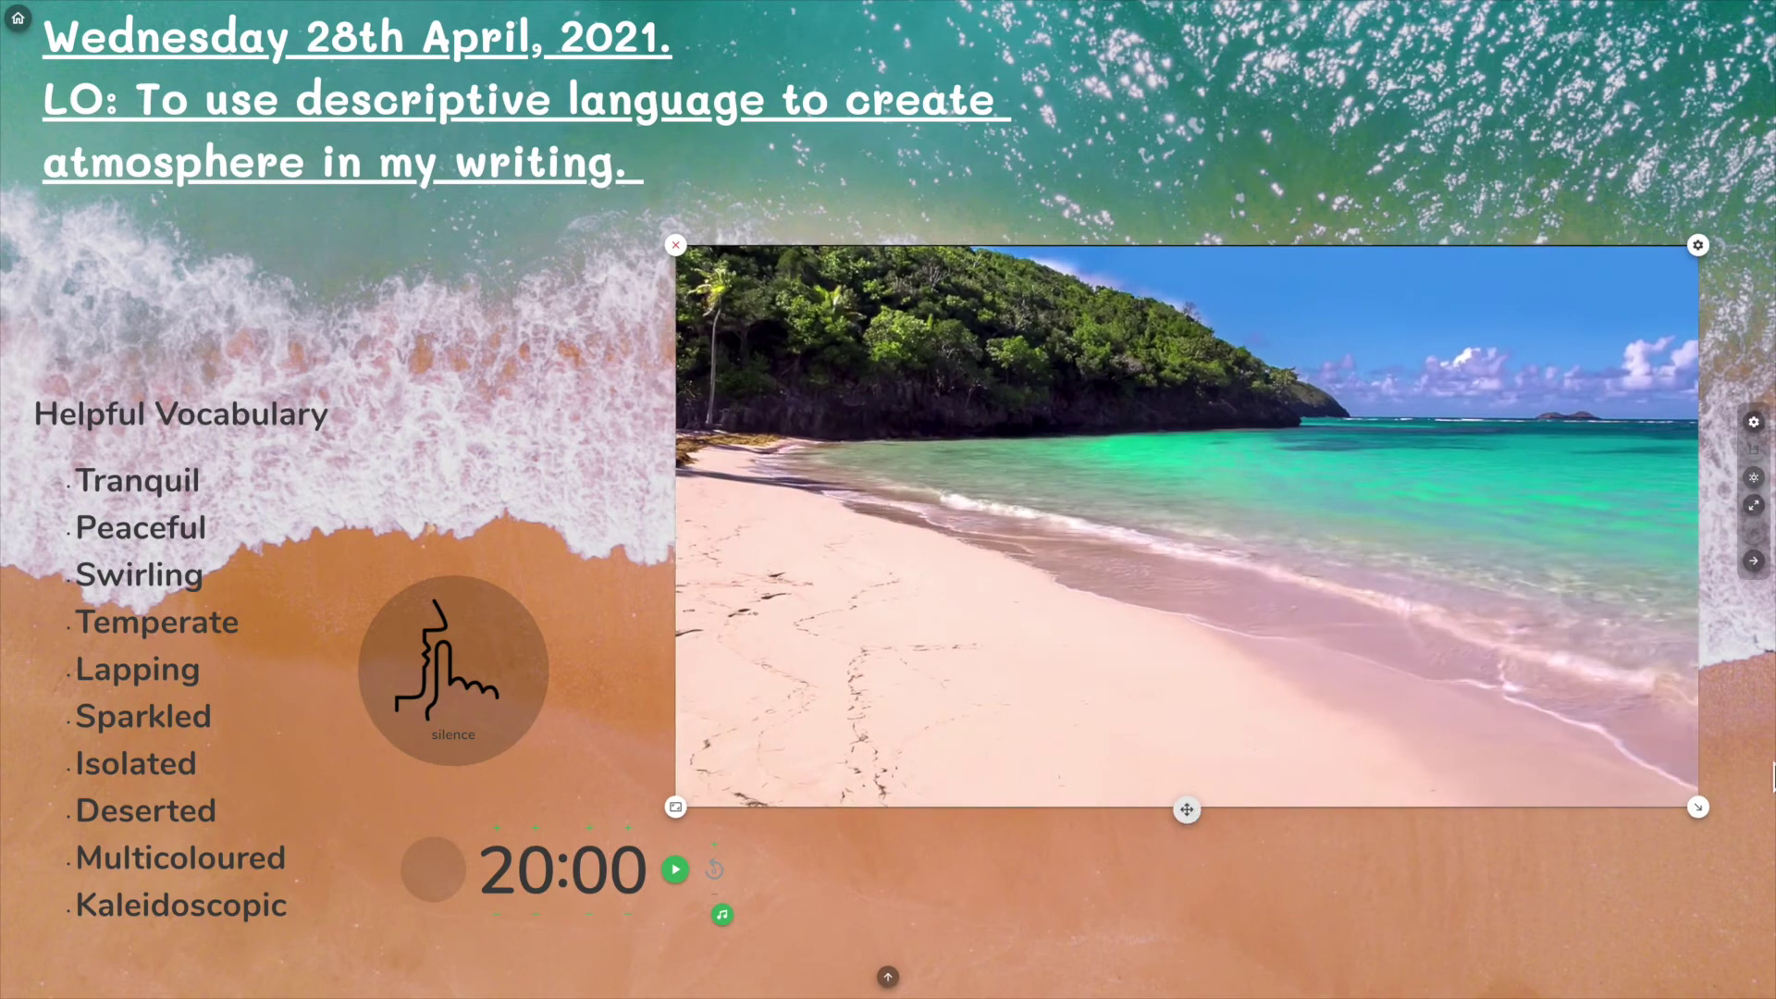
Step: Shrink the beach video, place it in the screen's upper-right corner and pause it
left_click_drag(1698, 807, 1038, 468)
left_click_drag(857, 467, 1641, 221)
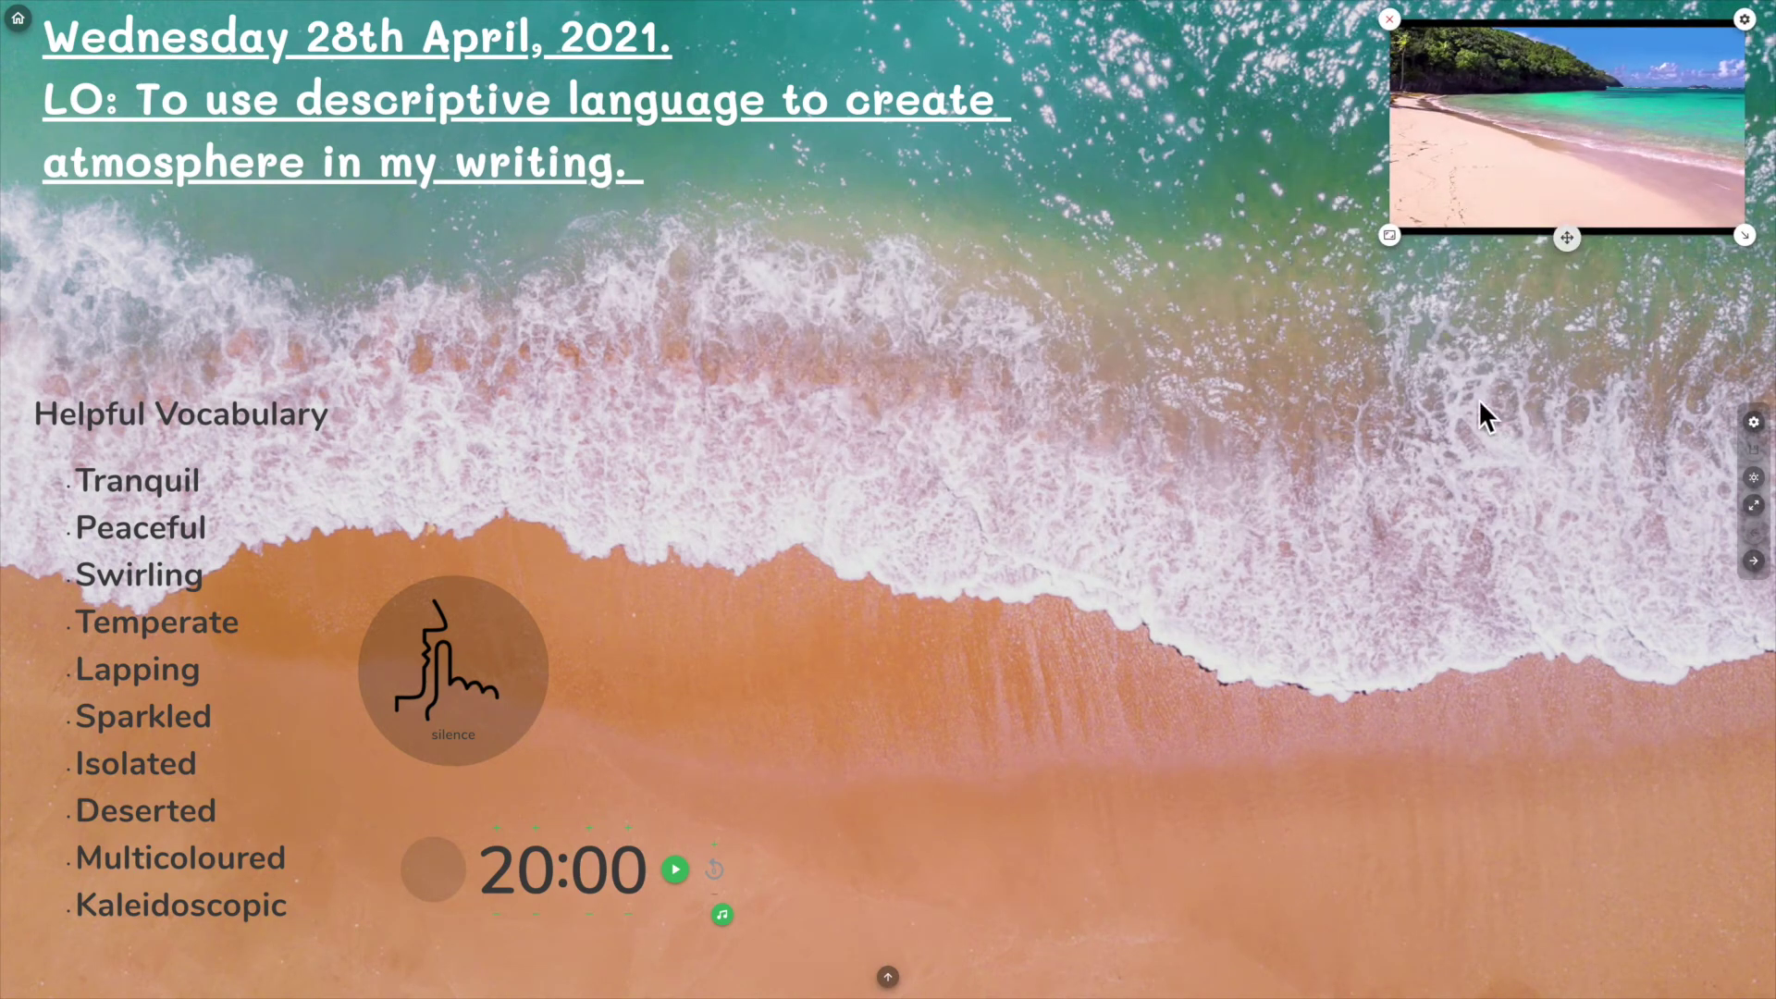
left_click(1620, 206)
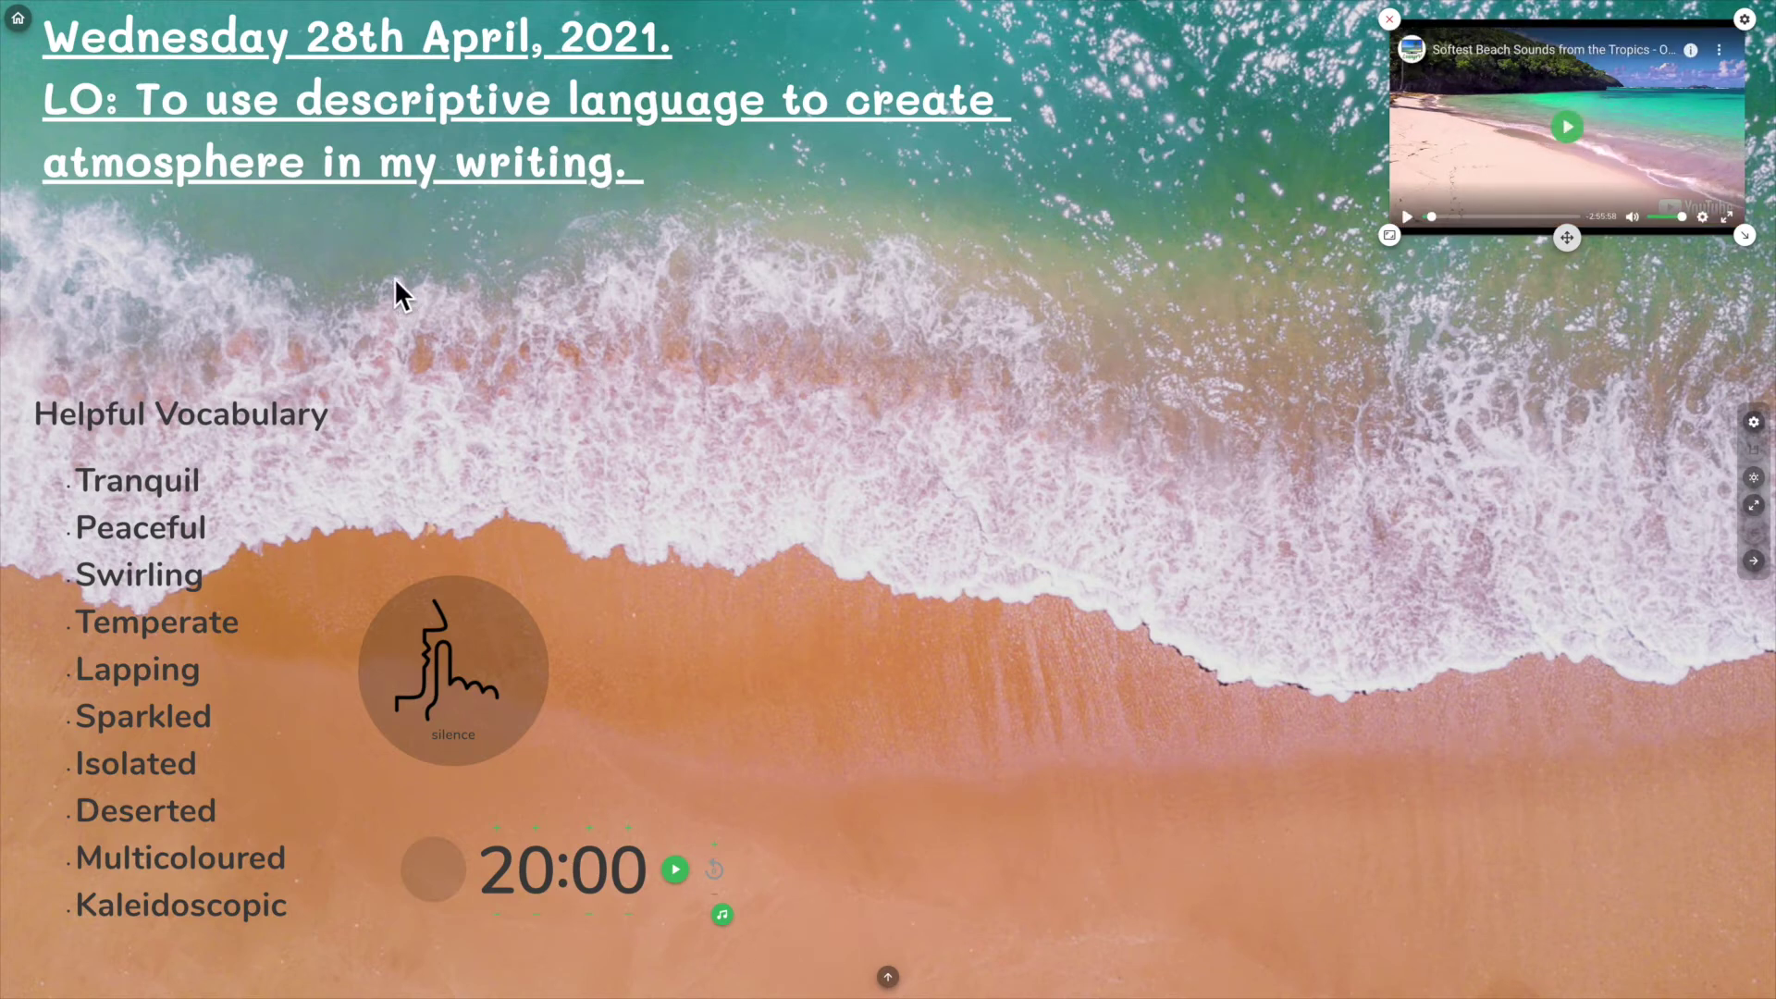
Step: Return to the screen overview and add a new poll named "Exit Ticket..."
left_click(17, 18)
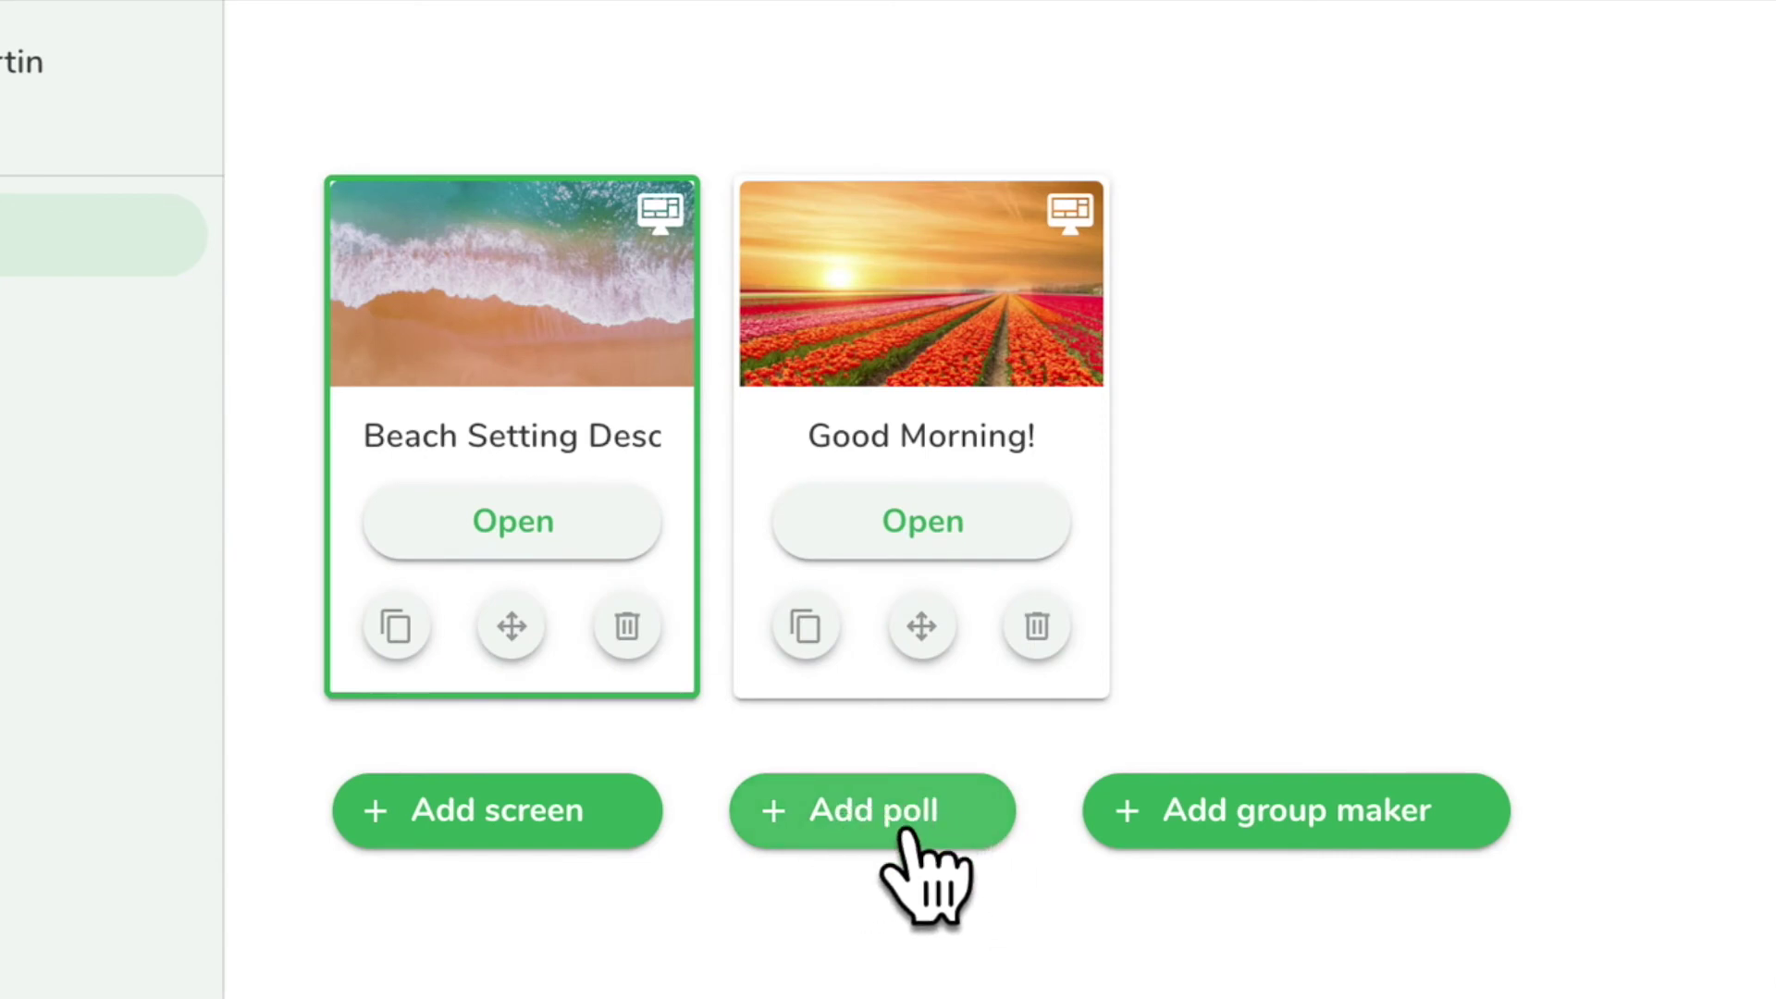
left_click(904, 833)
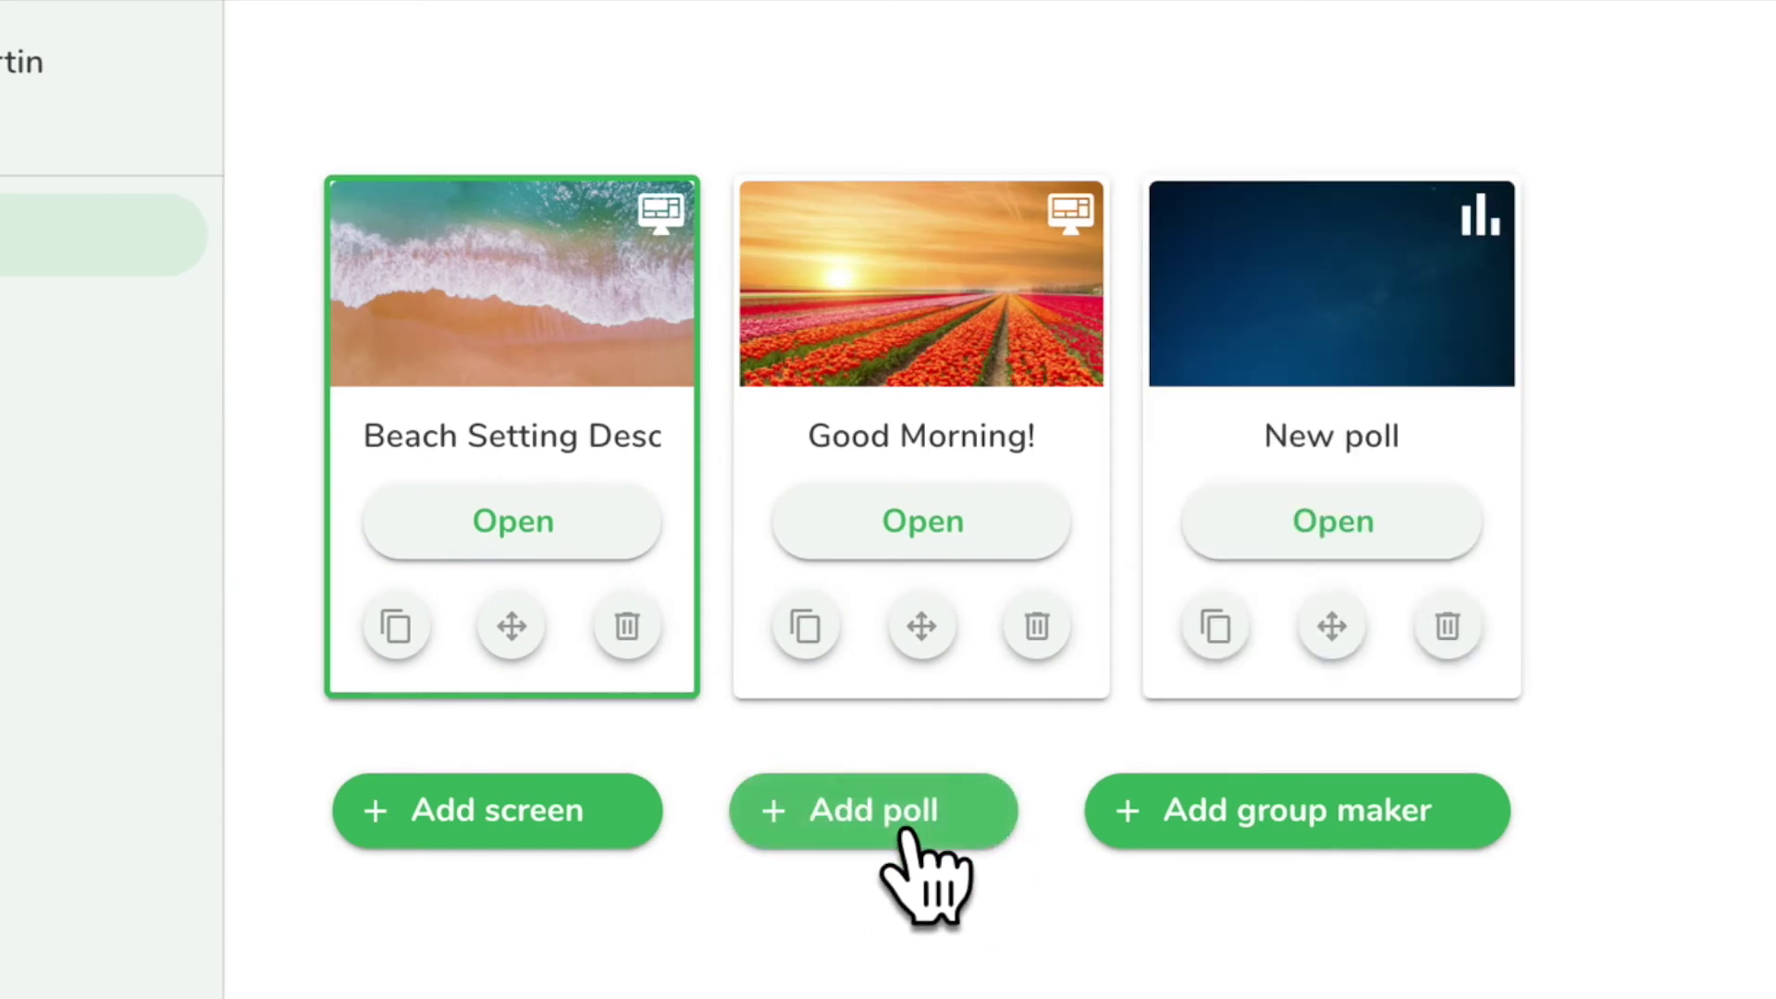
left_click(1358, 440)
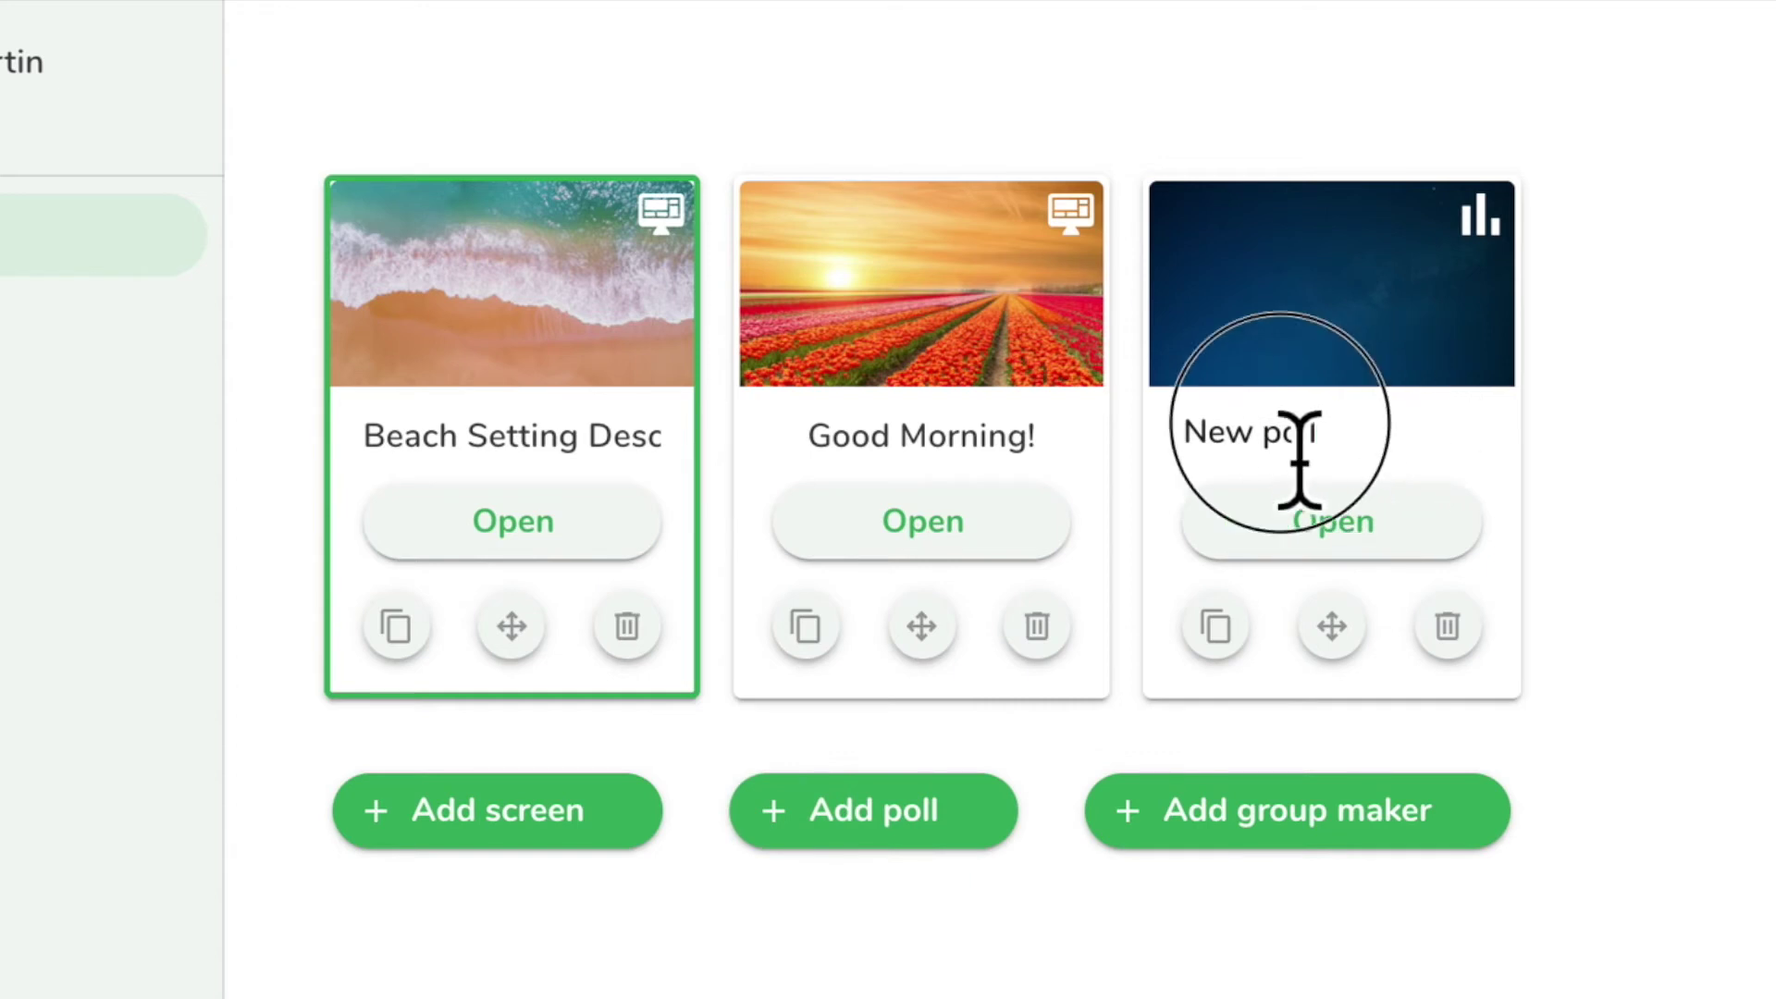
type("Exit Ticket")
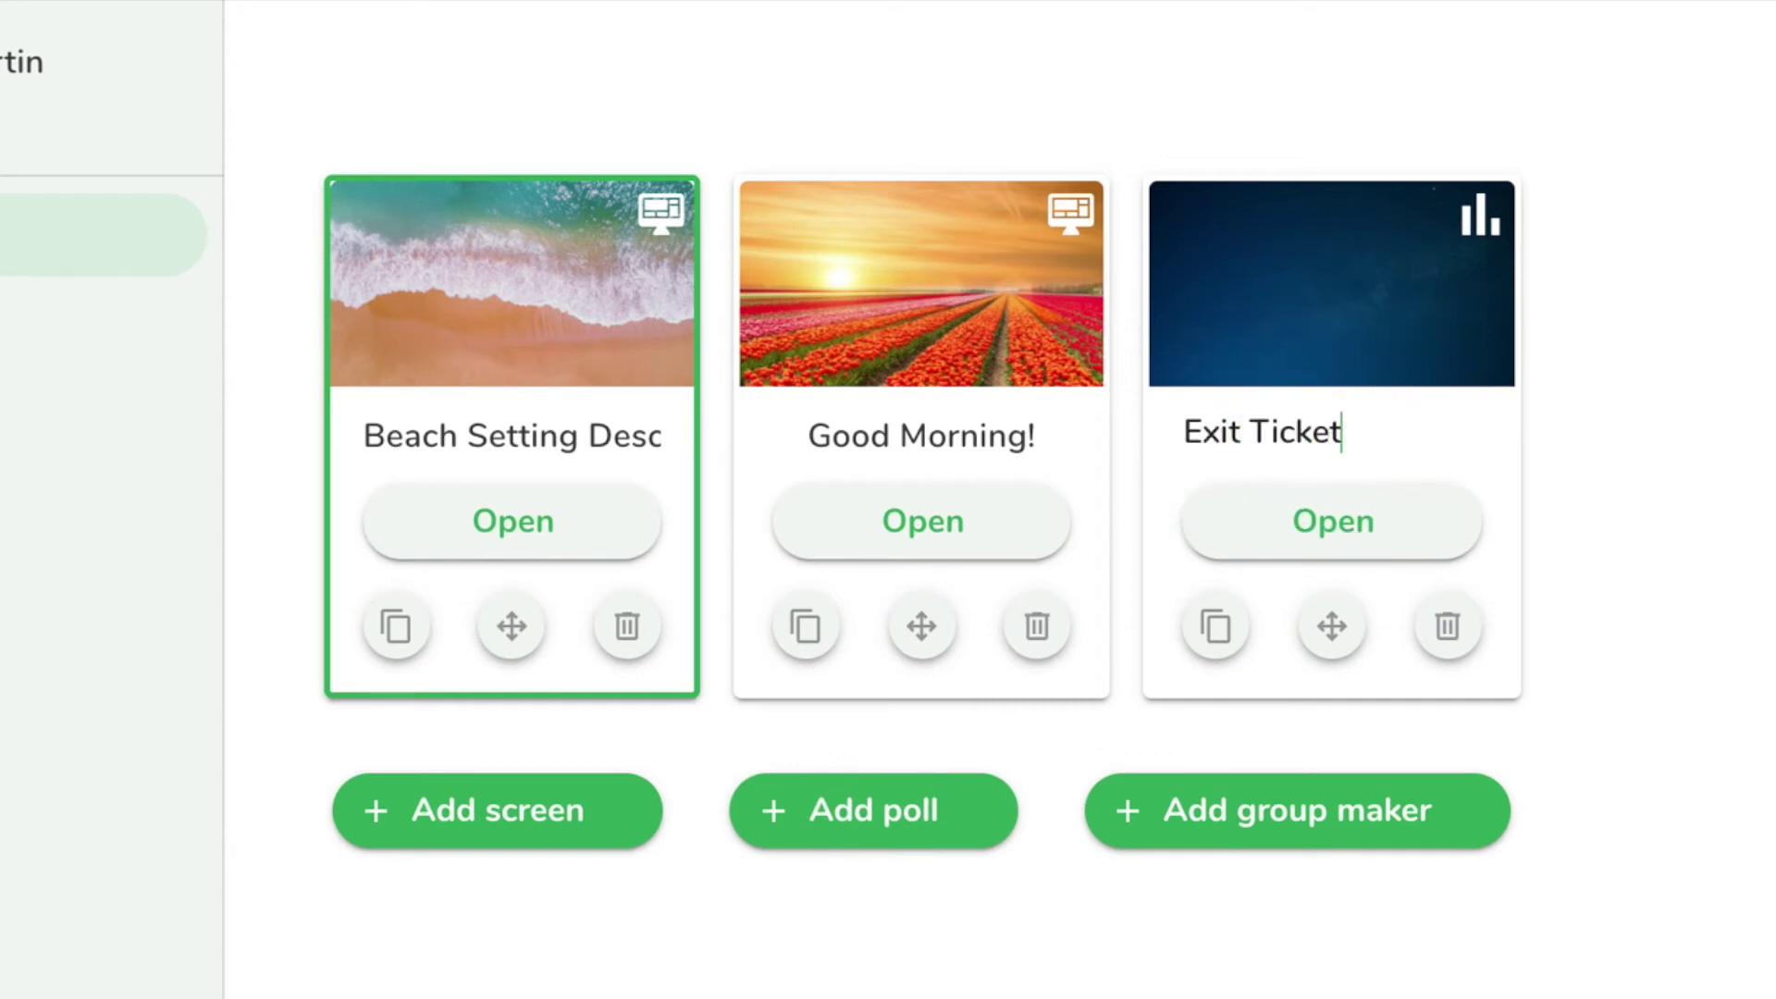
type("...")
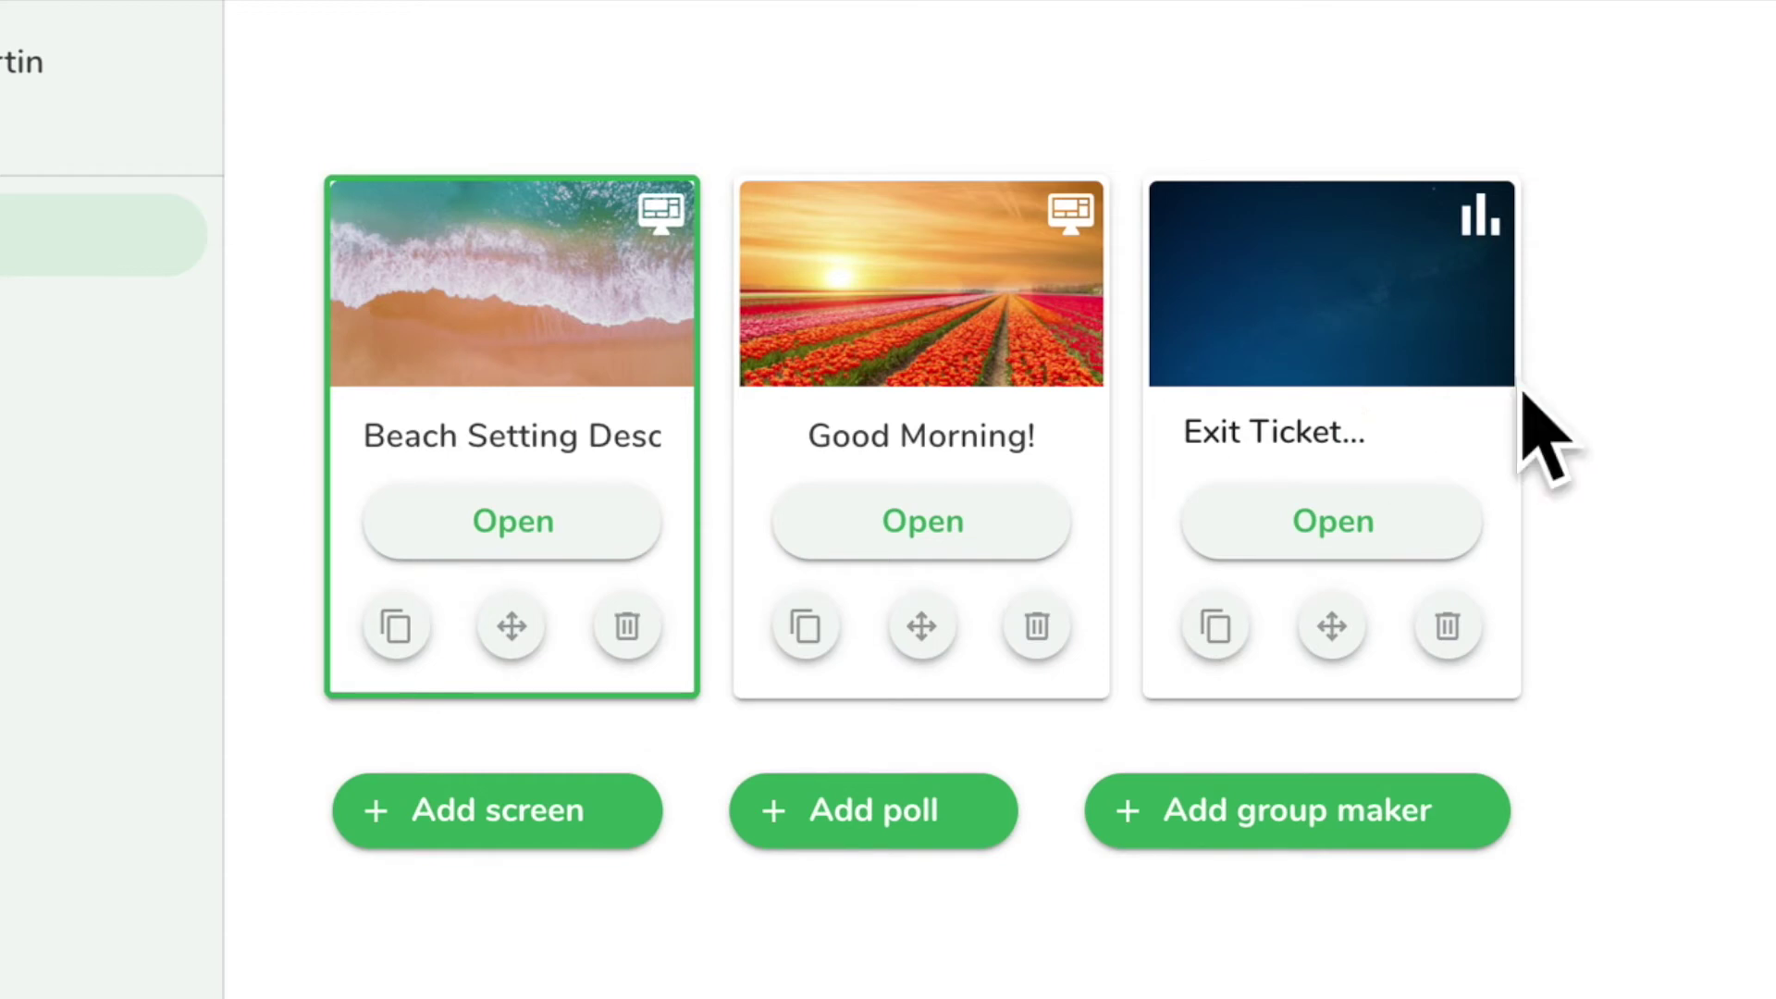
Step: Open the Exit Ticket poll and set it up as a Smileys question with five smiley answer options
left_click(1367, 518)
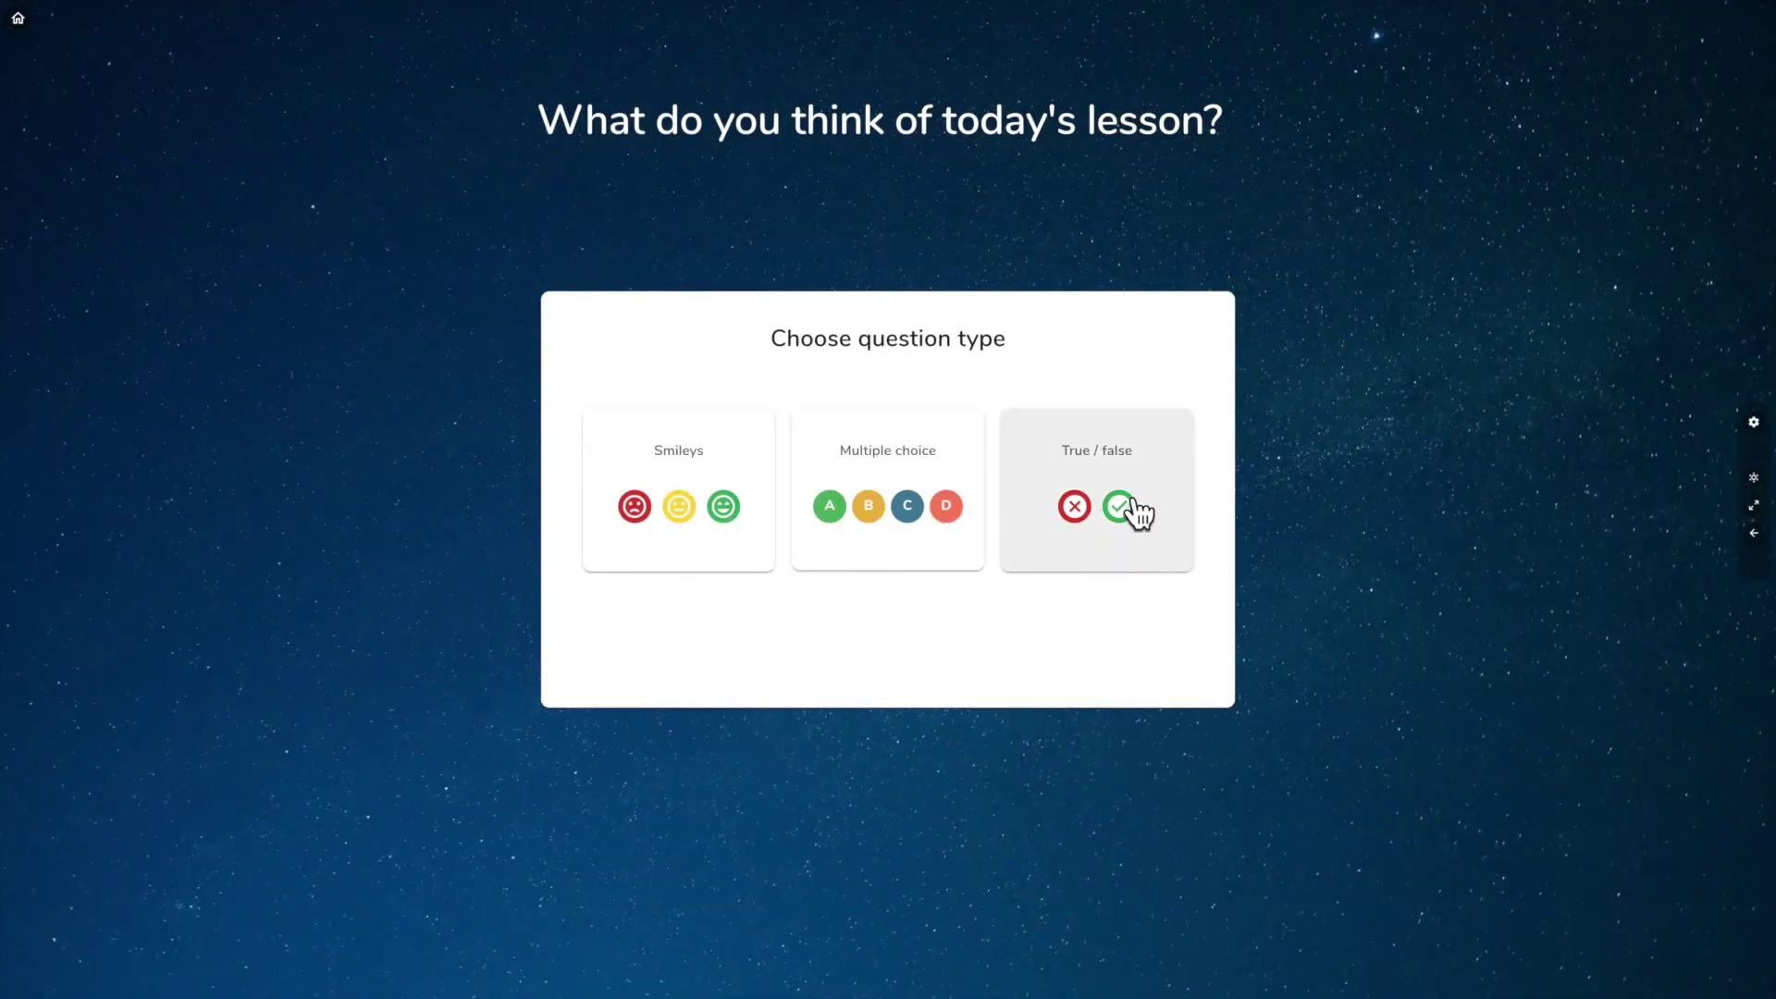
left_click(701, 559)
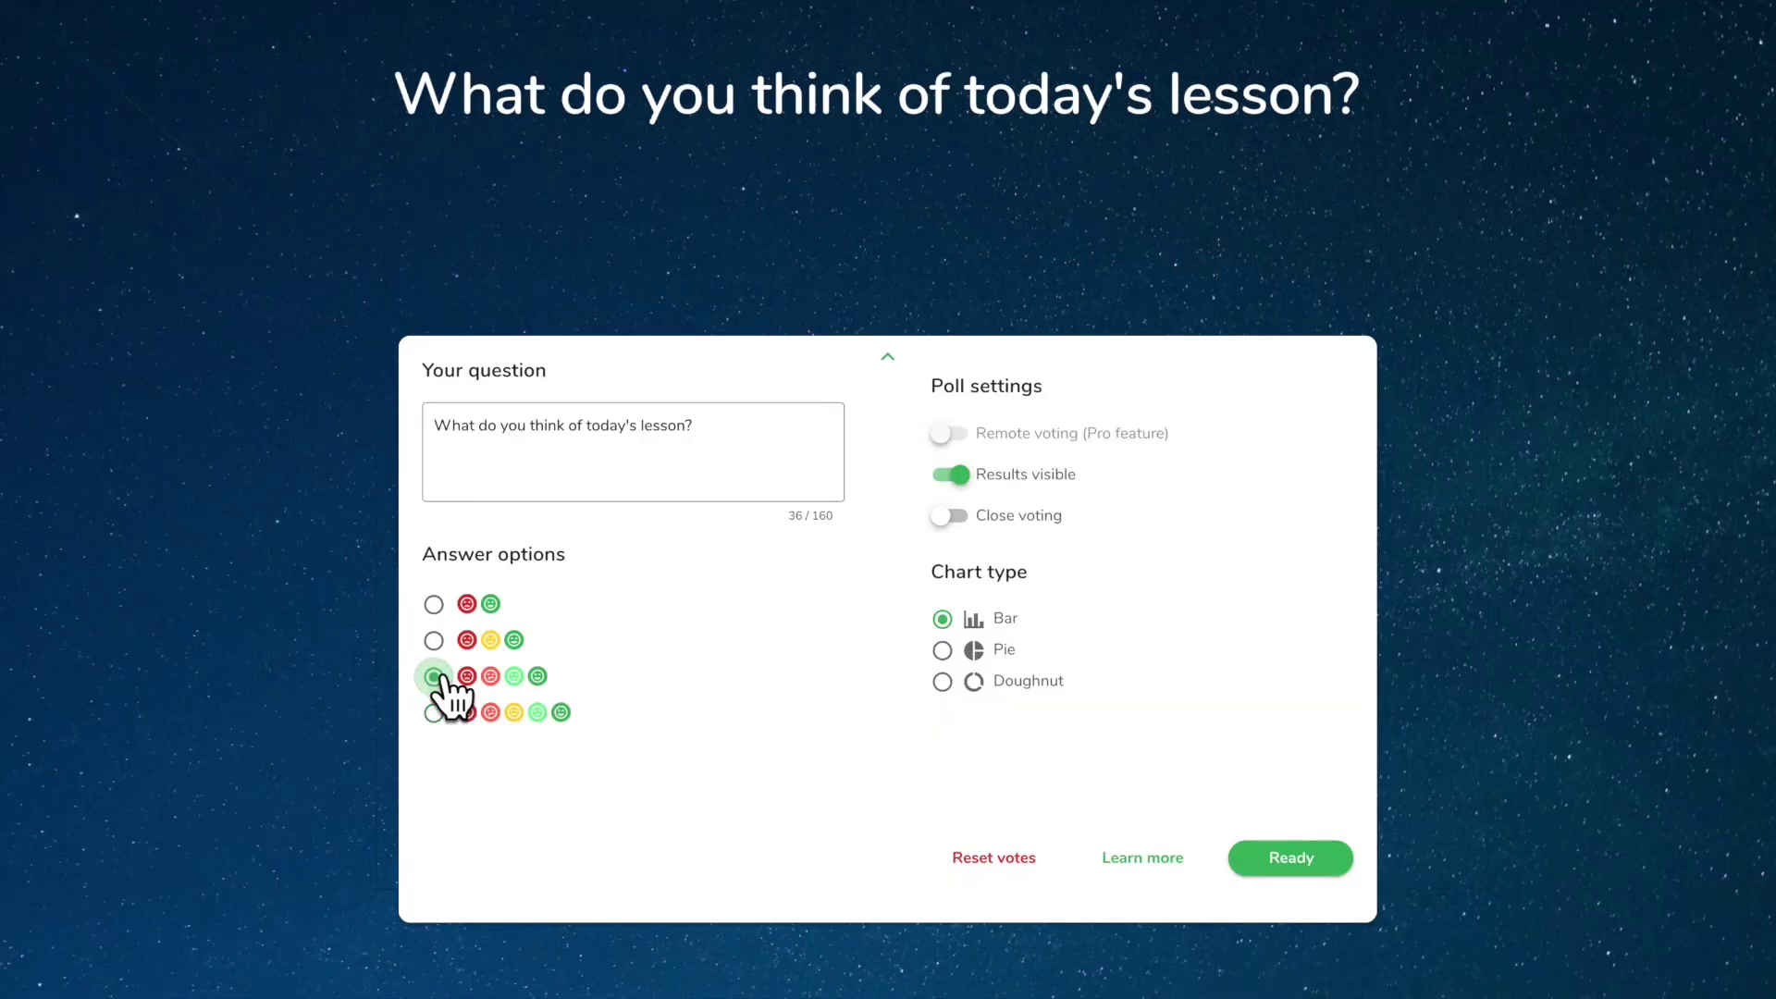
Step: Replace the poll question with "How confident are you with creating atmosphere in your writing by using descriptive vocabulary?"
left_click_drag(772, 435, 461, 427)
key("BackSpace")
type("How confident a")
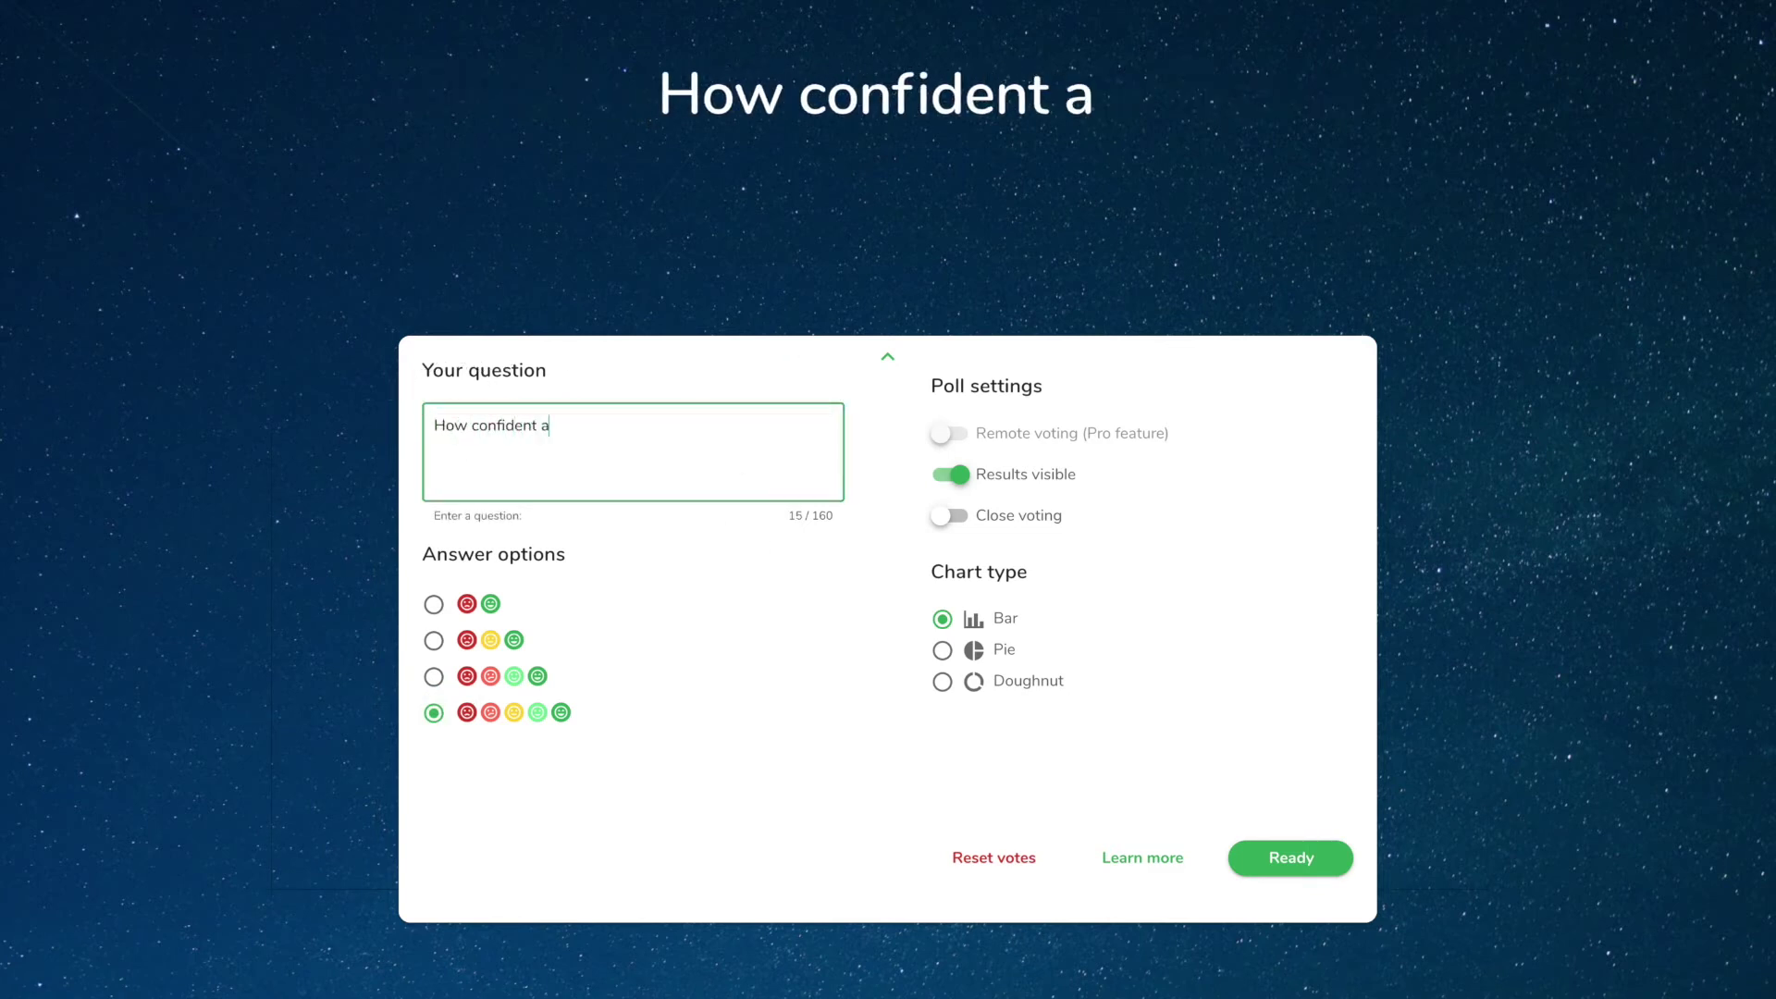
type("re you with creating atmos")
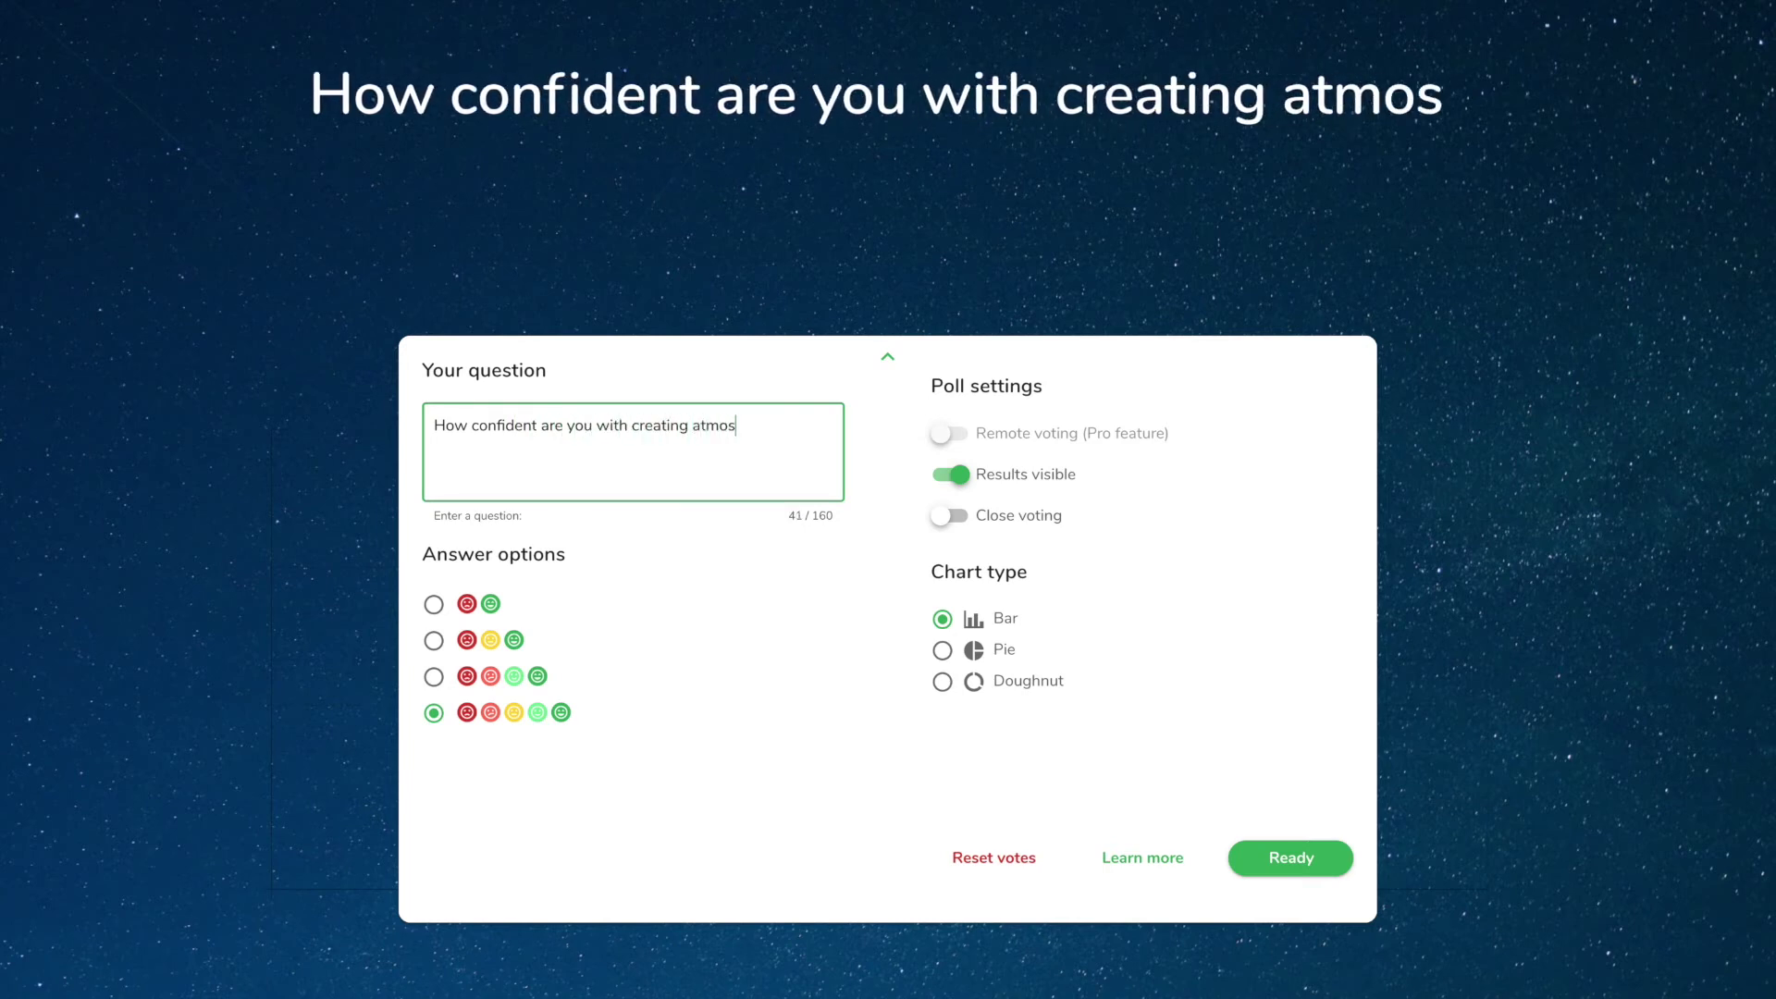
type("phere in your writing by using descriptive ")
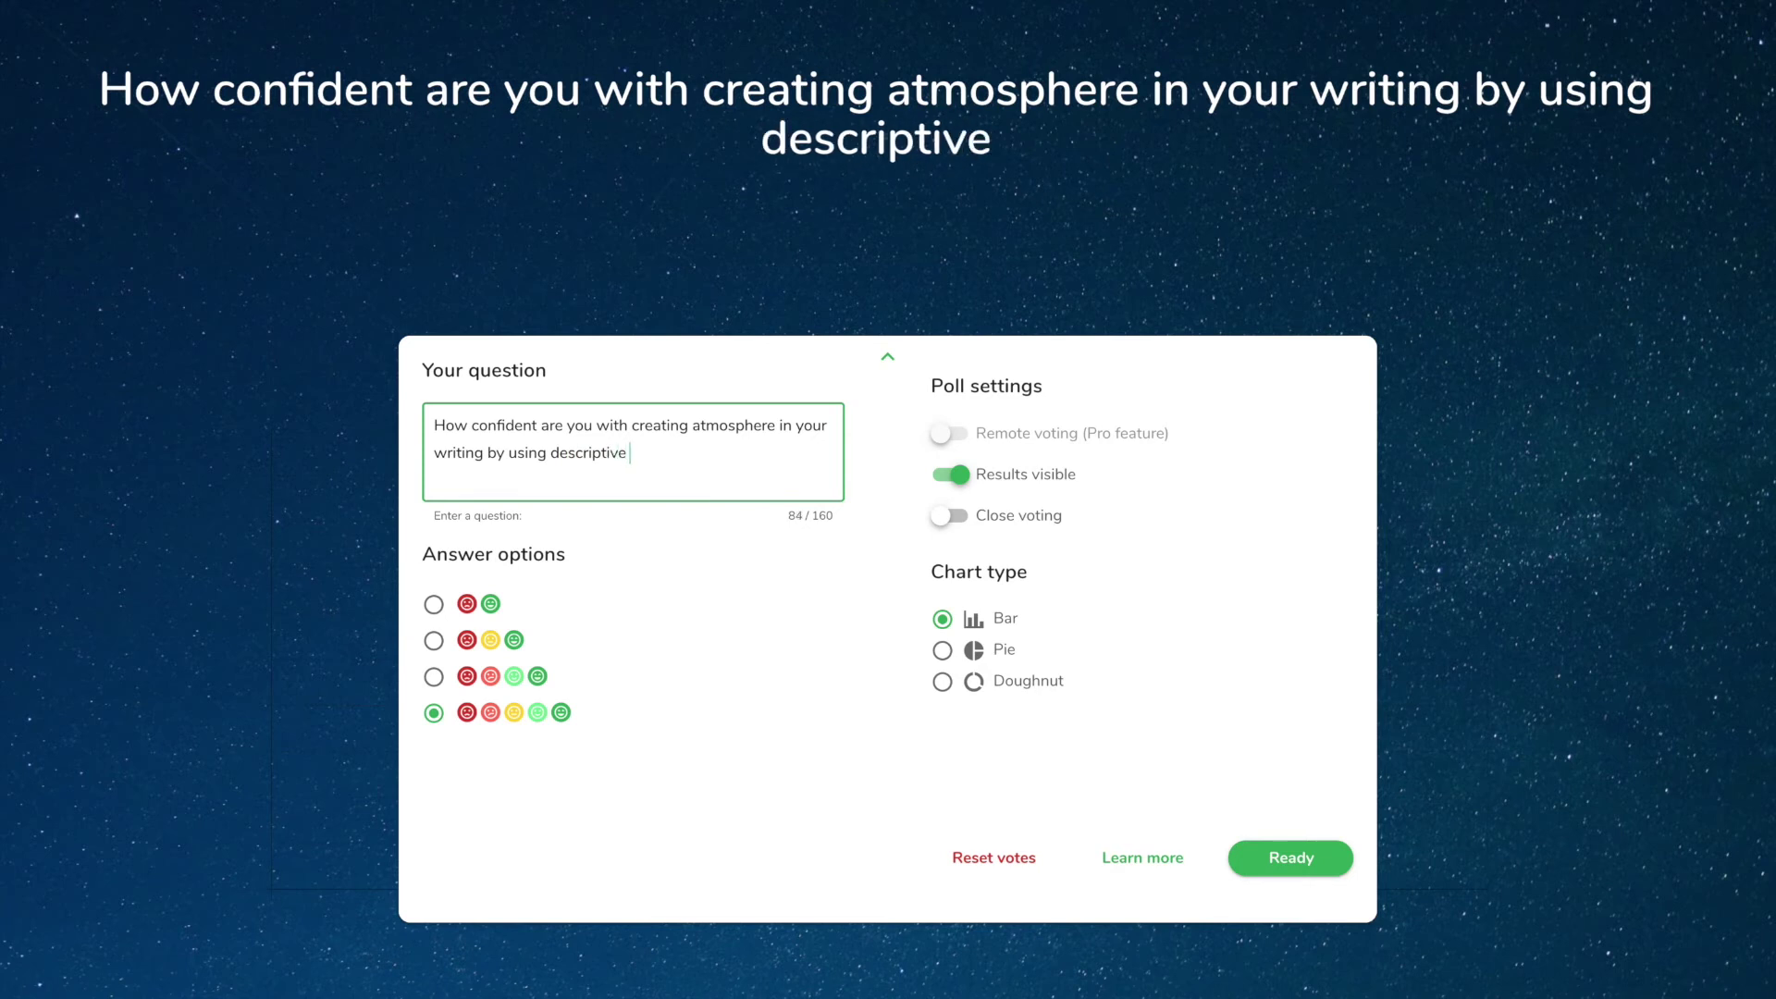
type("vocabula")
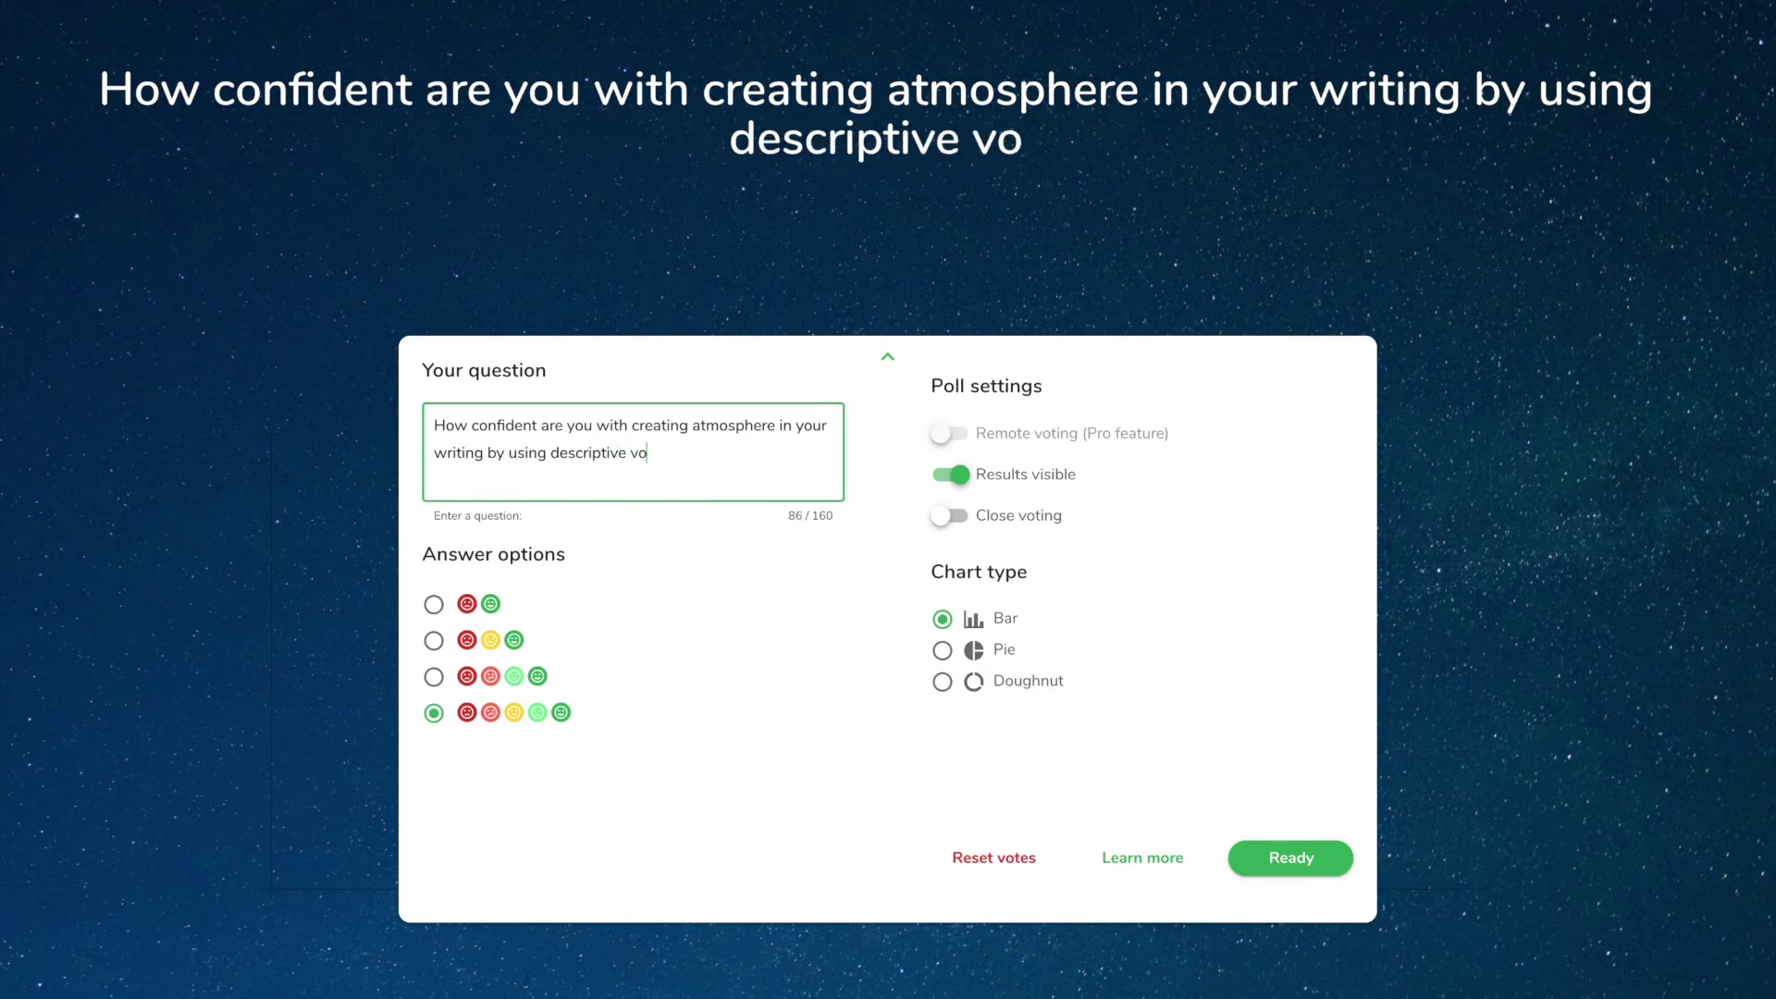
type("ry?")
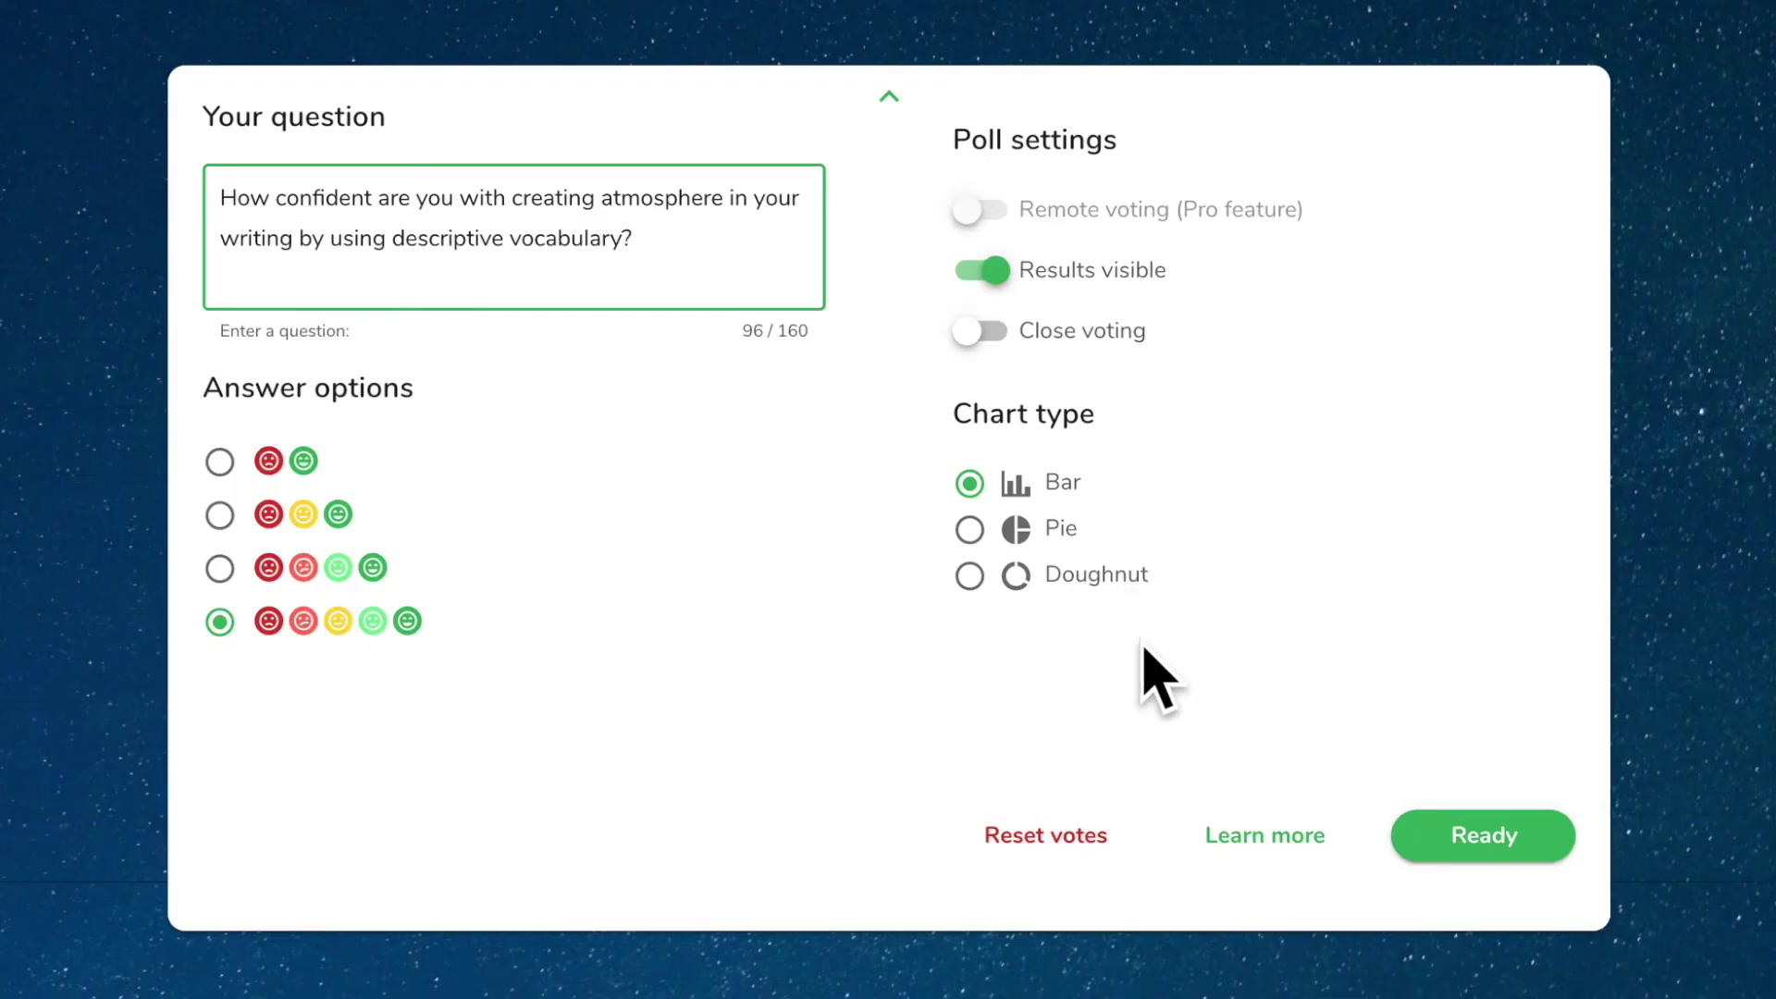
Step: Set the poll's chart type to Pie and finish the poll setup
left_click(969, 530)
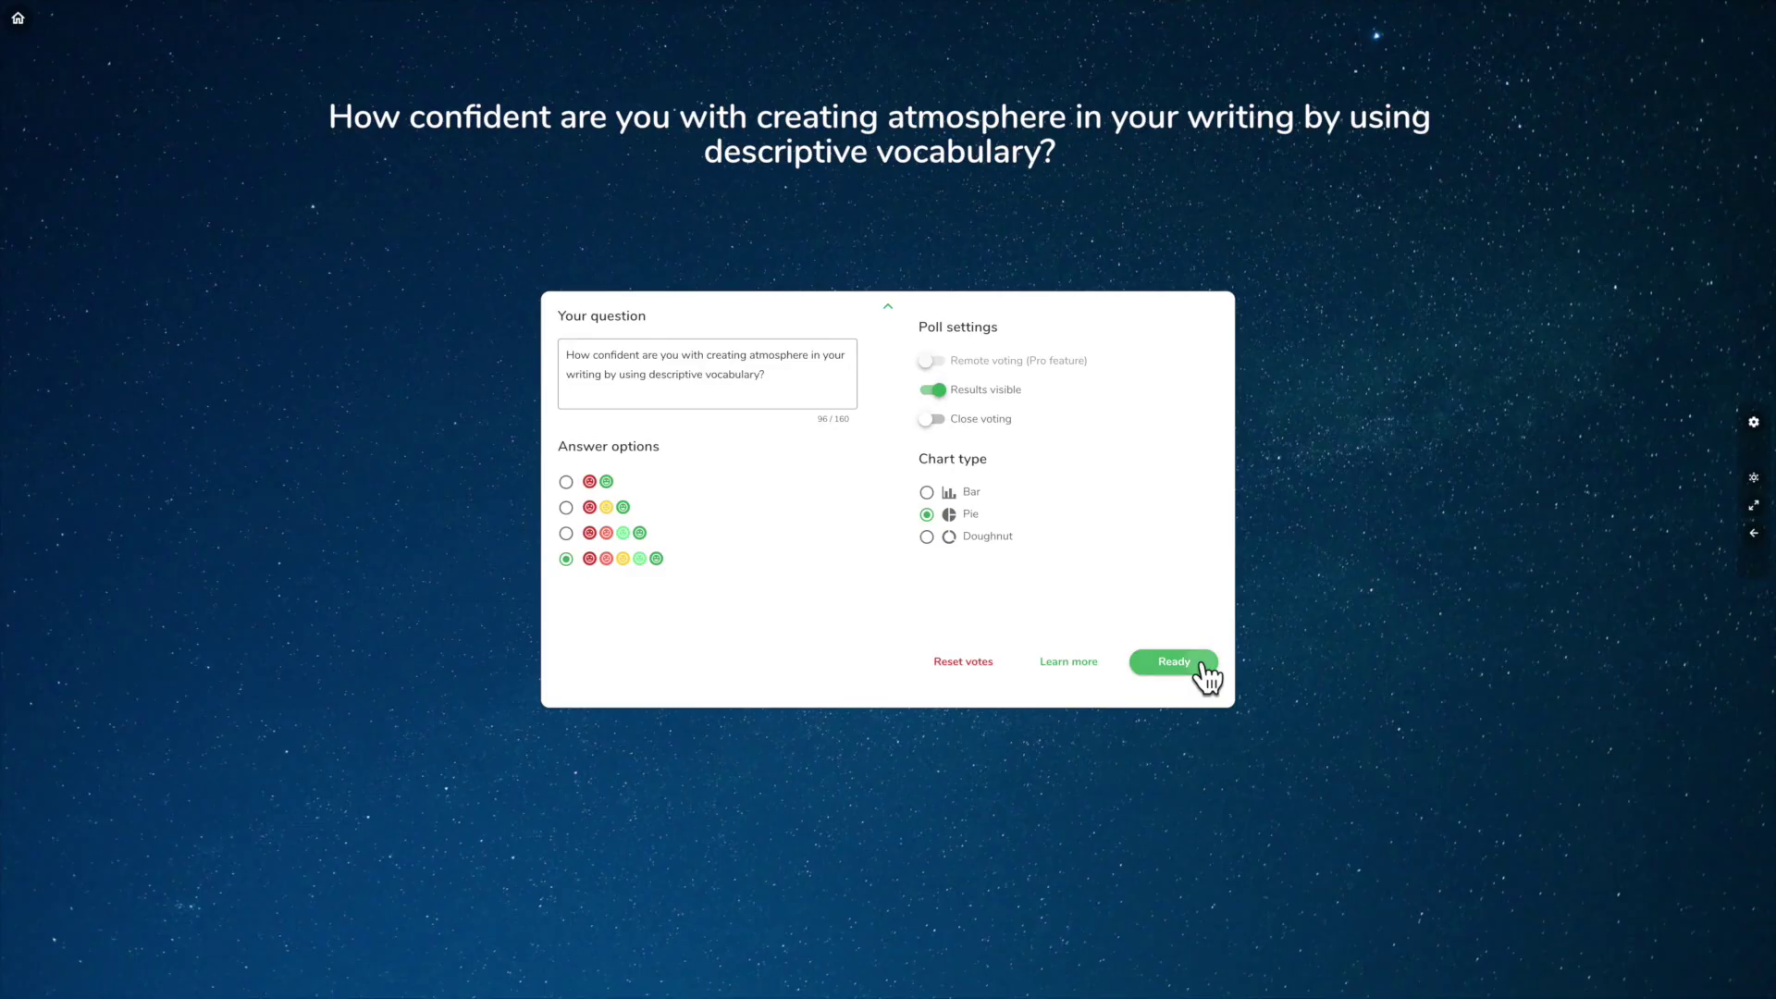
left_click(1540, 837)
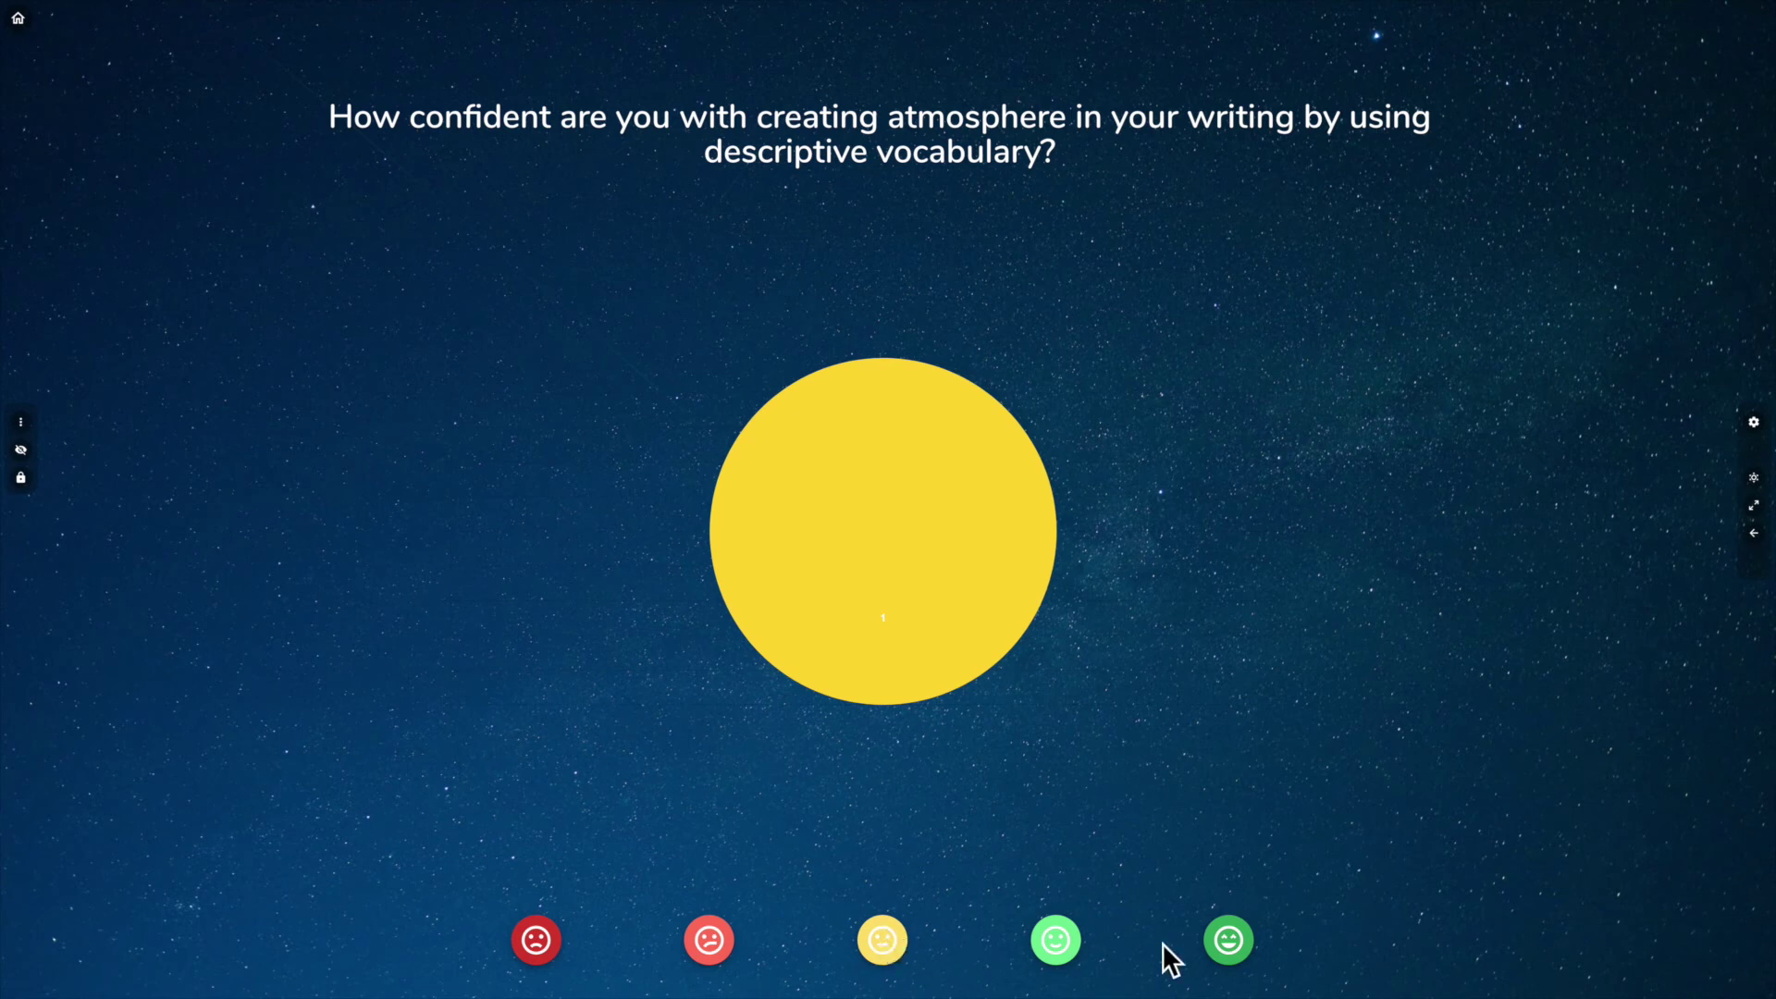
Step: Cast one poll vote for the dark green smiley and one for the light green smiley
left_click(1230, 942)
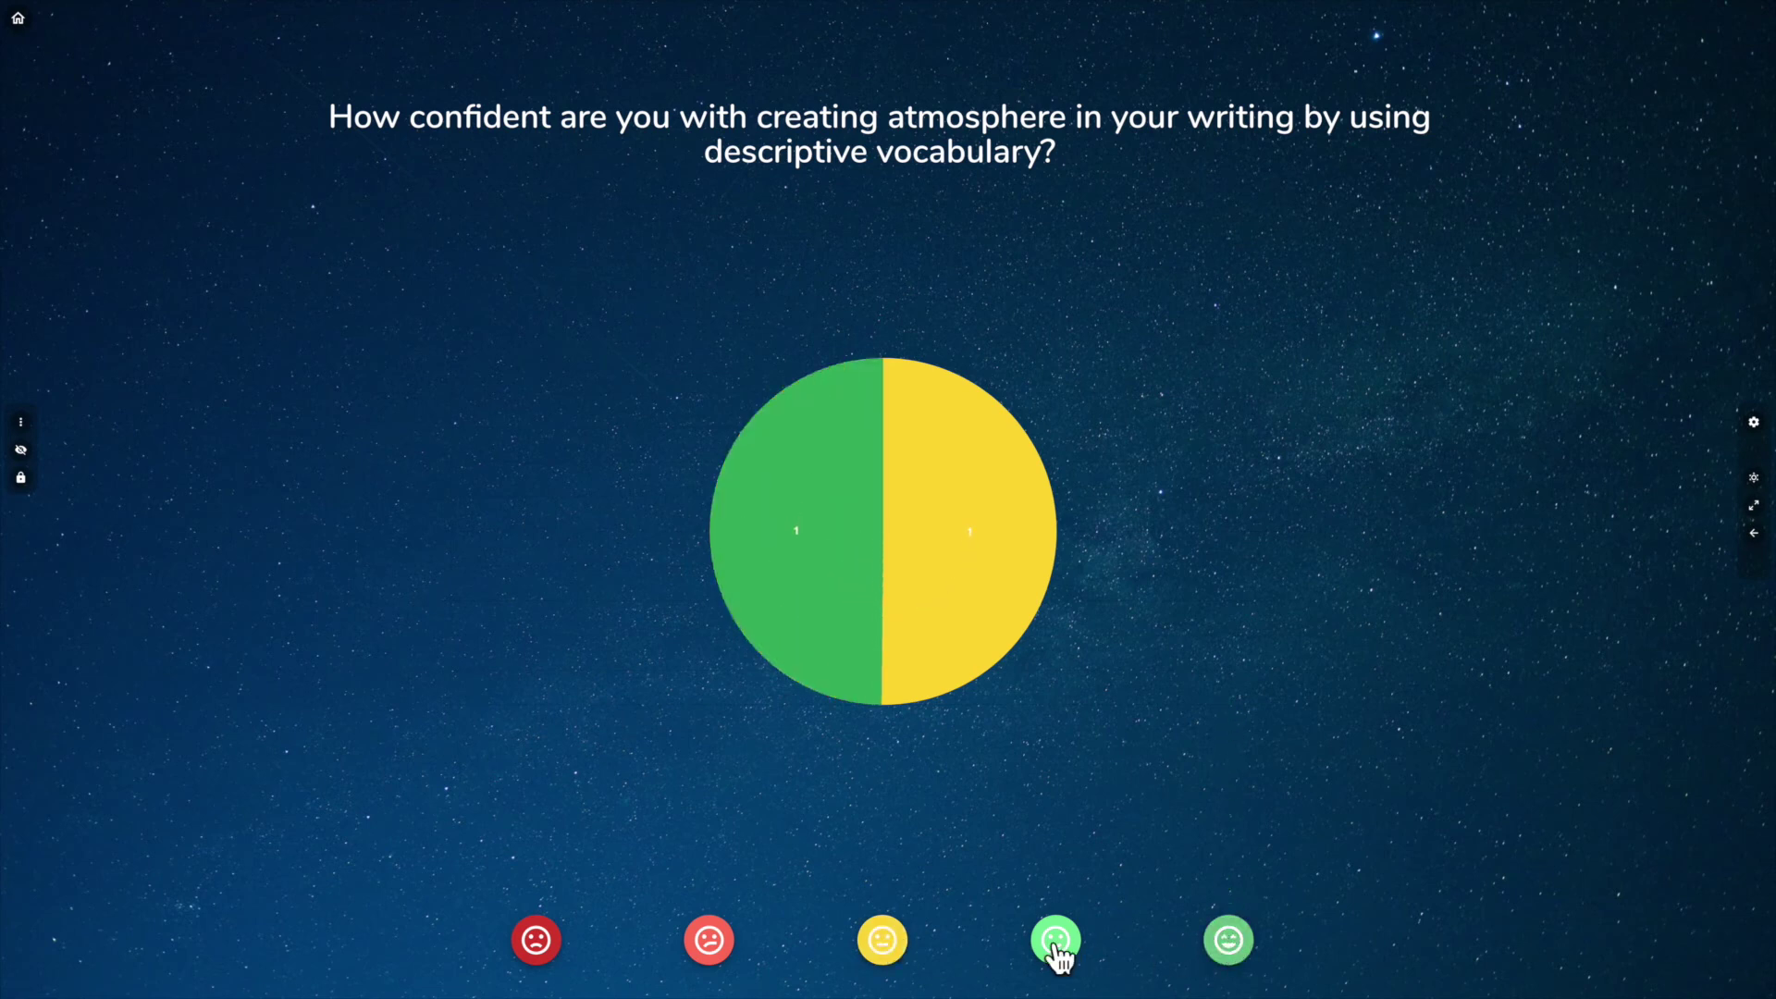
left_click(1055, 945)
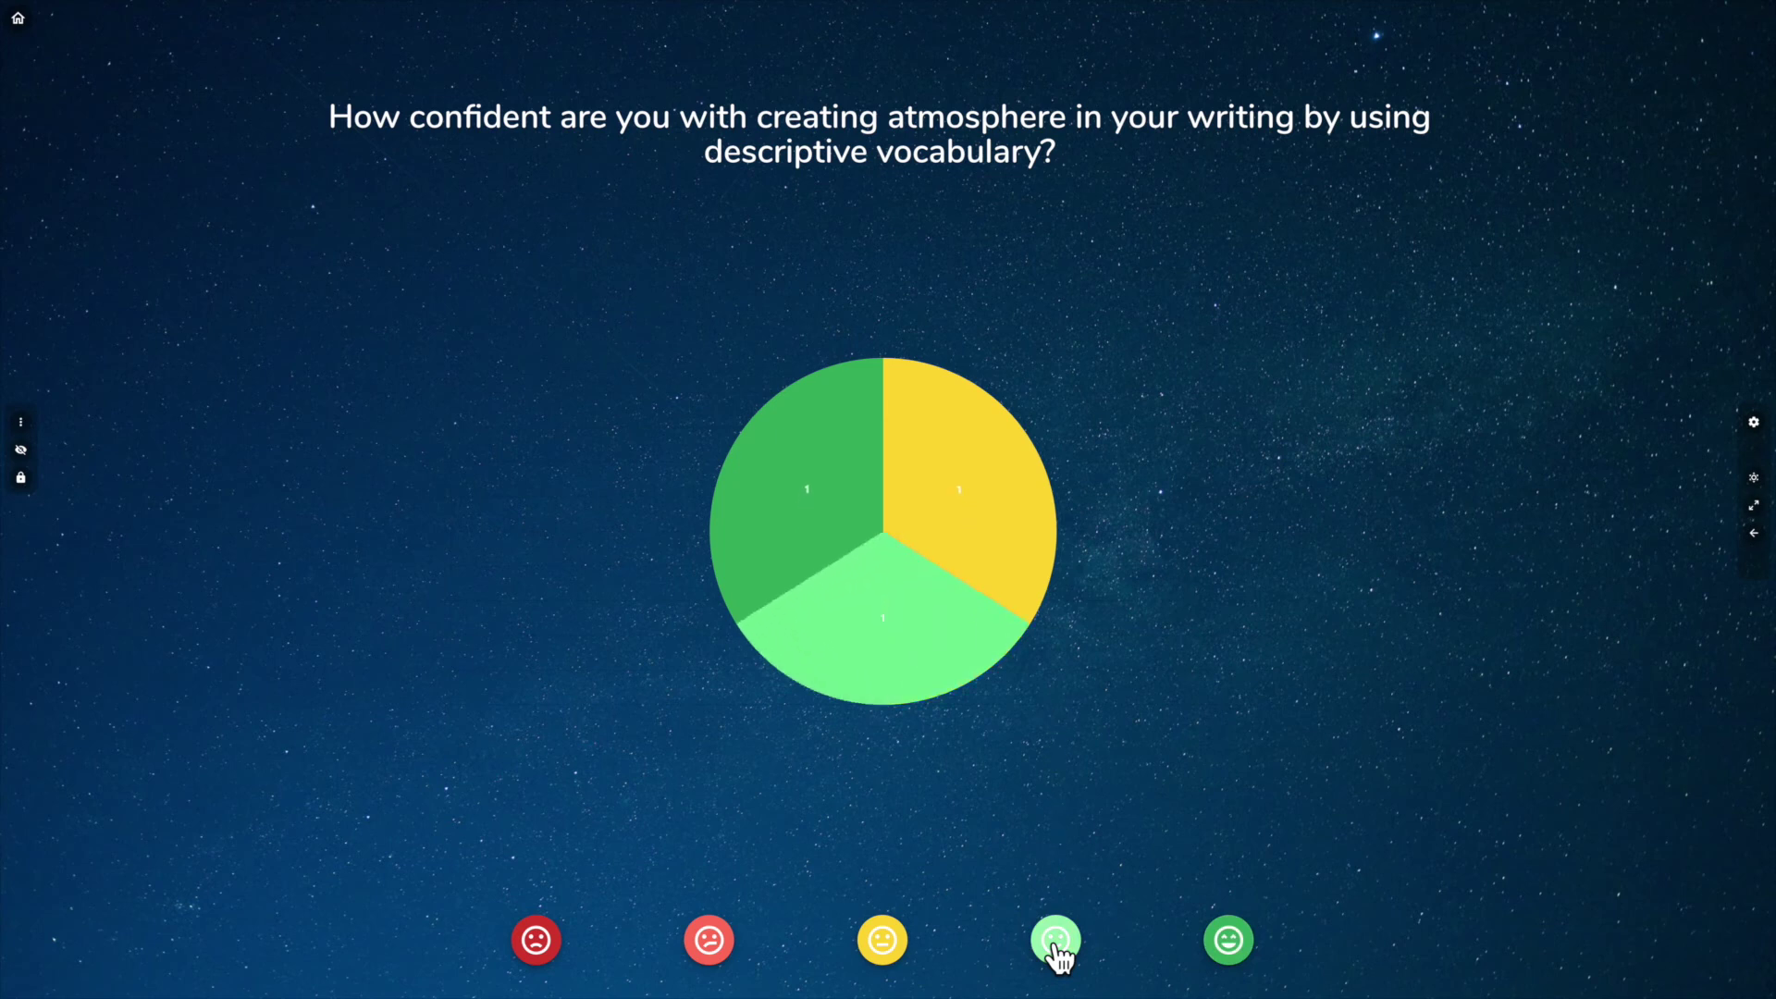